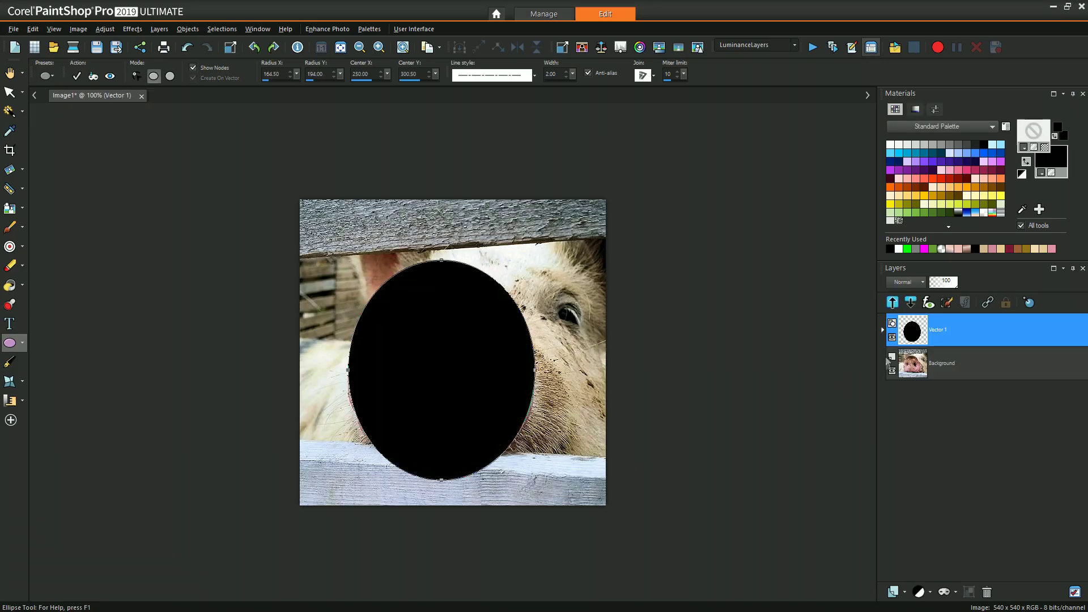
Lower the Vector 1 layer's opacity to 63 and convert the black ellipse to a path
{"action": "left_click_drag", "start_coordinate": [956, 286], "coordinate": [947, 286]}
{"action": "right_click", "coordinate": [459, 265]}
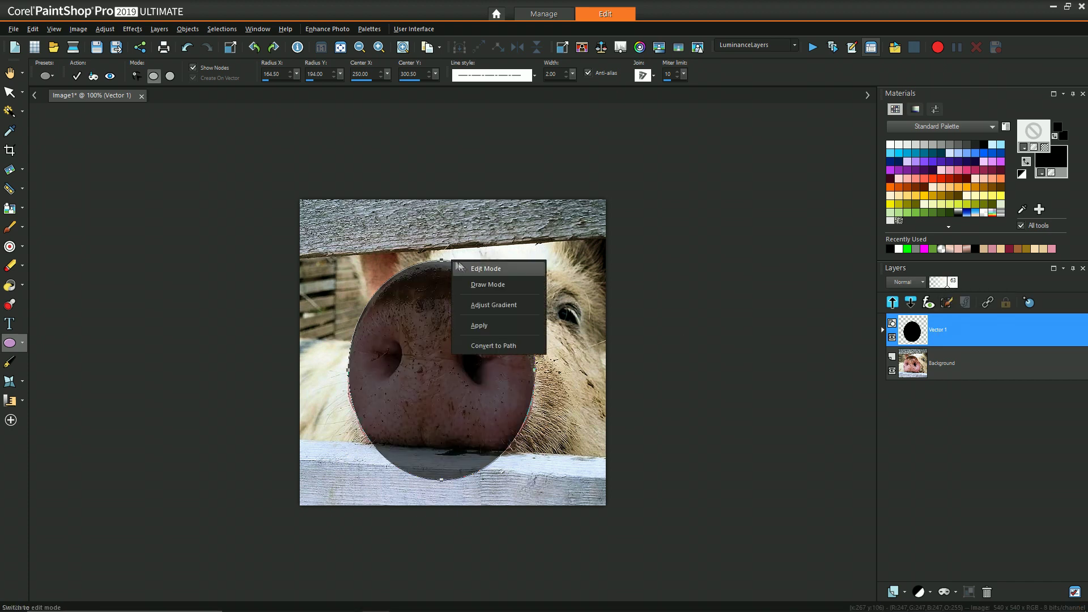
{"action": "left_click", "coordinate": [493, 345]}
Reshape the ellipse with the Pen tool to follow the pig's snout outline, and restore the layer's opacity to 100
{"action": "left_click", "coordinate": [10, 361]}
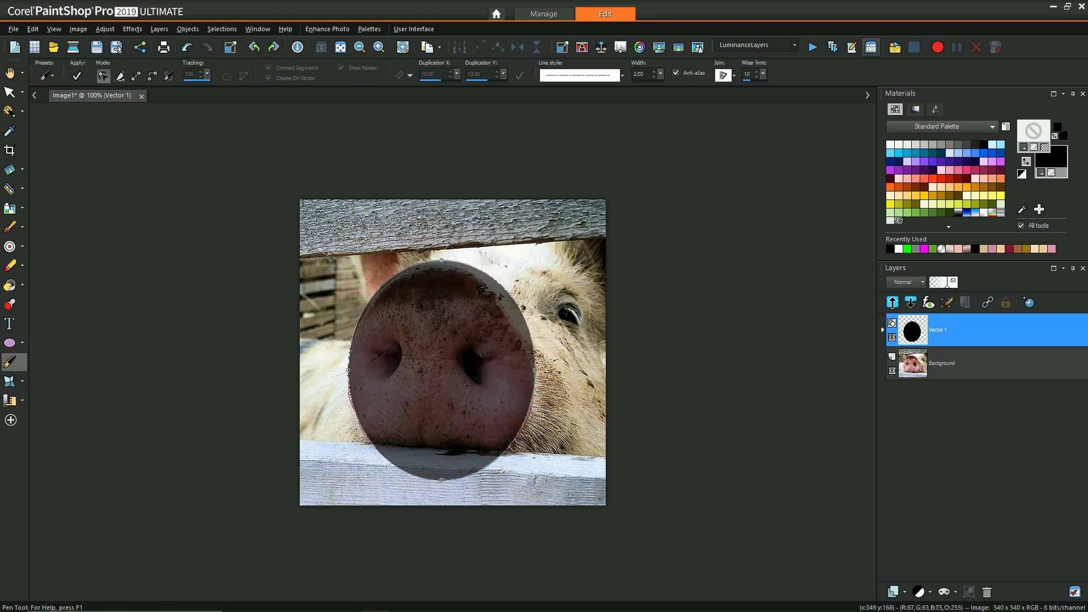
{"action": "left_click", "coordinate": [535, 372]}
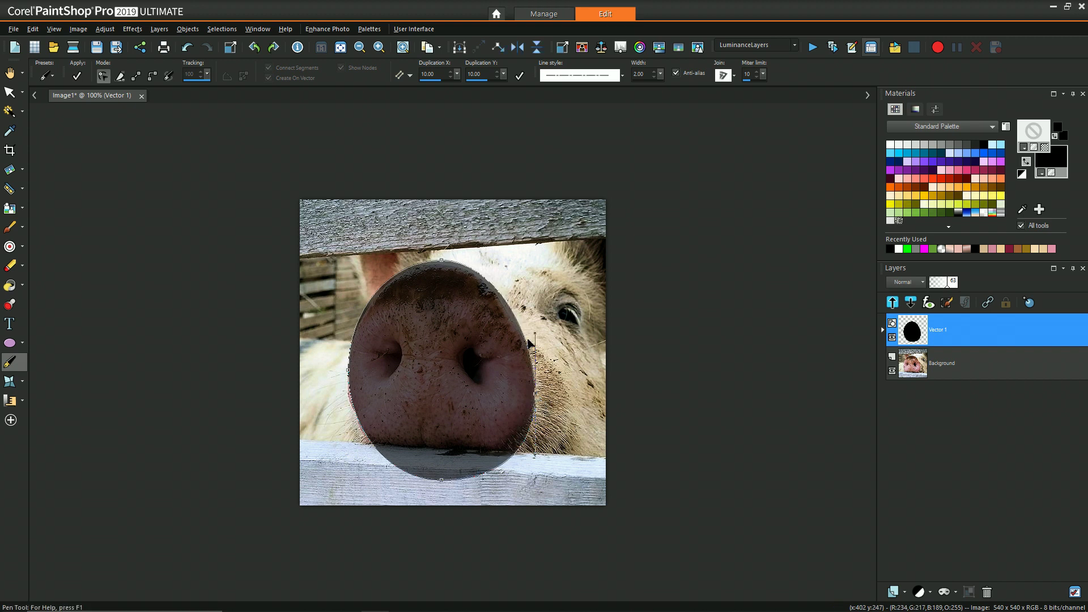
{"action": "left_click", "coordinate": [505, 305]}
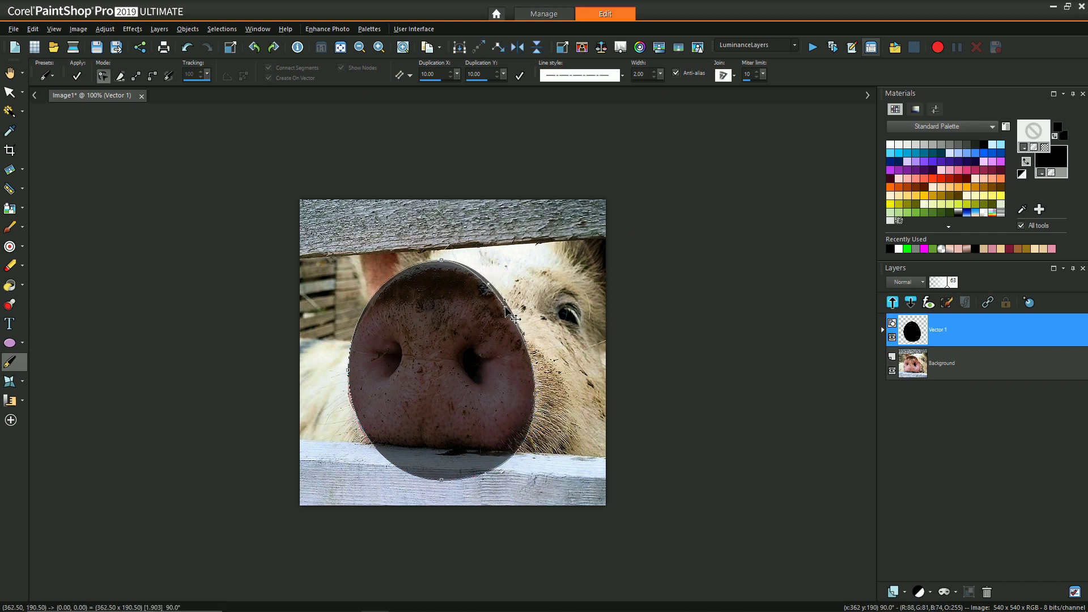
{"action": "left_click_drag", "start_coordinate": [442, 481], "coordinate": [509, 451]}
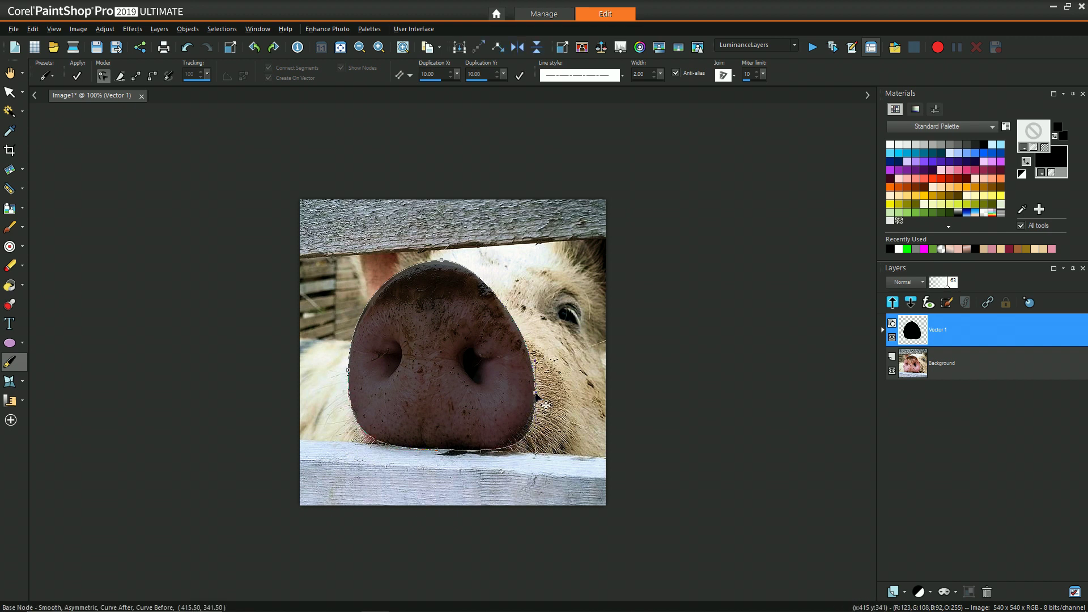
{"action": "mouse_move", "coordinate": [535, 393]}
{"action": "left_mouse_down"}
{"action": "mouse_move", "coordinate": [533, 436]}
{"action": "mouse_move", "coordinate": [531, 396]}
{"action": "left_mouse_up"}
{"action": "left_click_drag", "start_coordinate": [950, 287], "coordinate": [989, 285]}
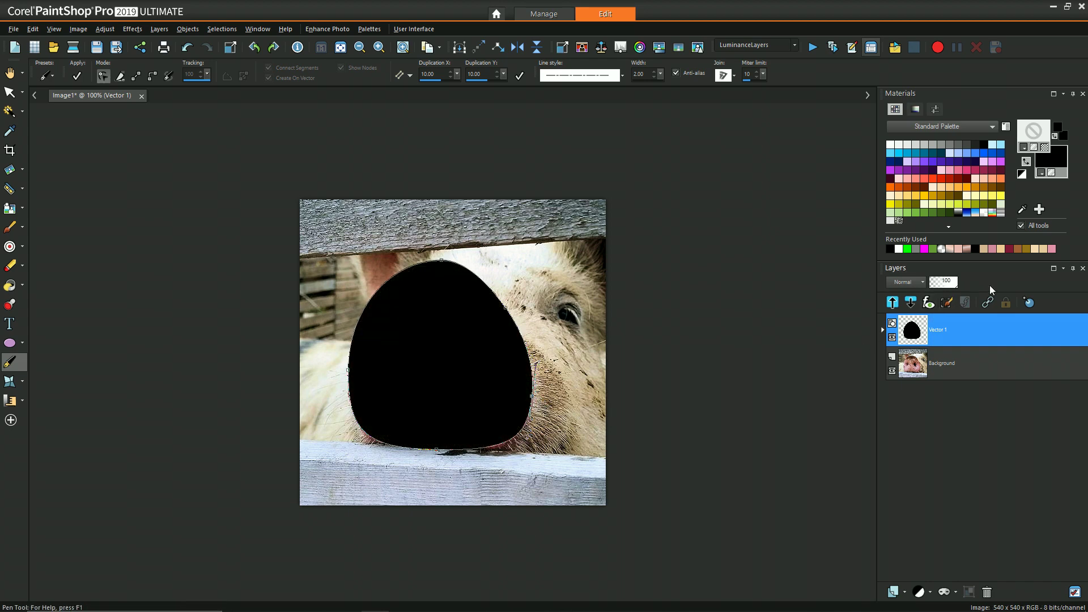
Sample a pink from the snout in the photo as the fill colour, hiding the Vector 1 layer while sampling
{"action": "left_click", "coordinate": [891, 337]}
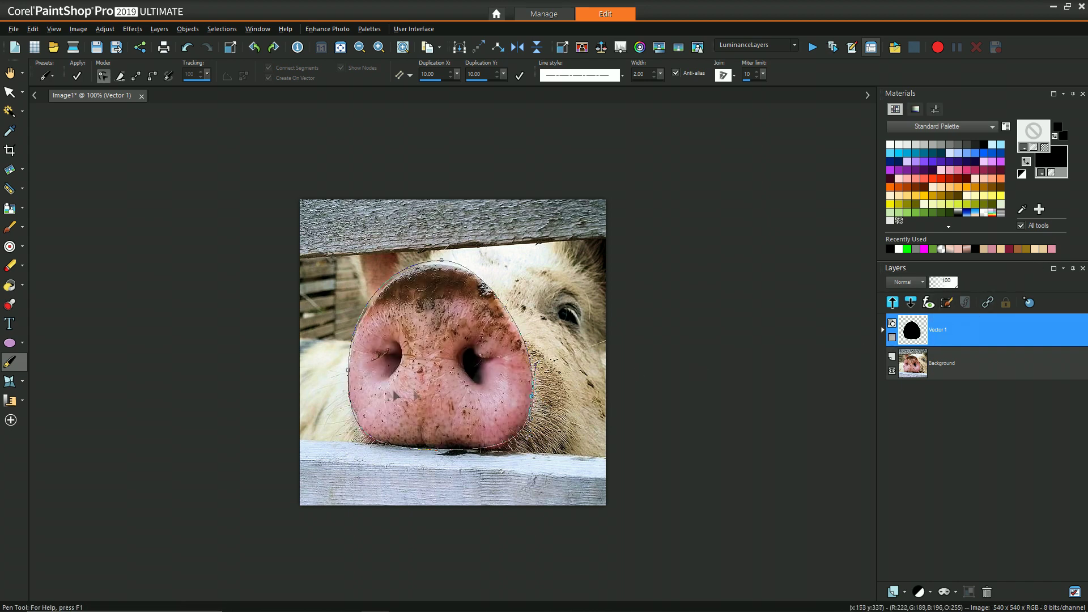
{"action": "left_click", "coordinate": [9, 131]}
{"action": "left_click", "coordinate": [430, 358]}
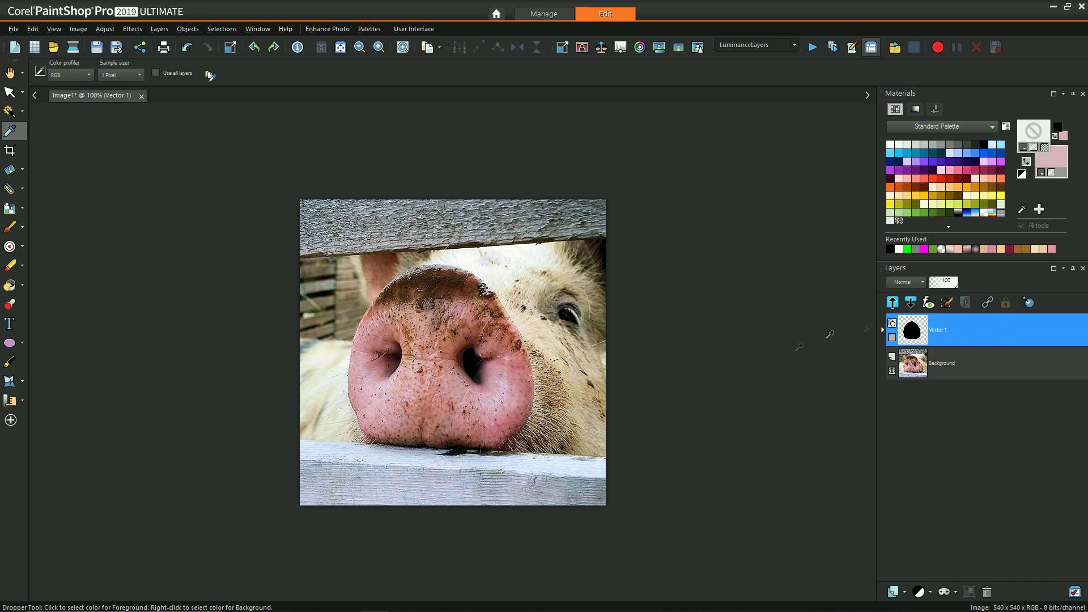
{"action": "left_click", "coordinate": [892, 337]}
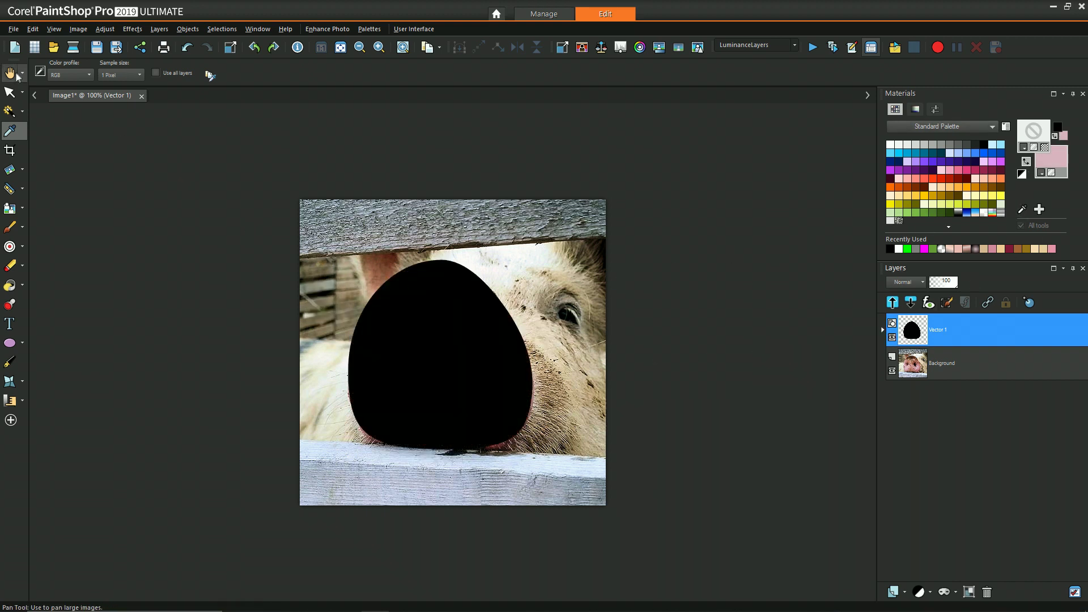
Change the black snout shape's fill to light pink and lower the Vector 1 layer's opacity to 67
{"action": "left_click", "coordinate": [10, 92]}
{"action": "left_click", "coordinate": [882, 330]}
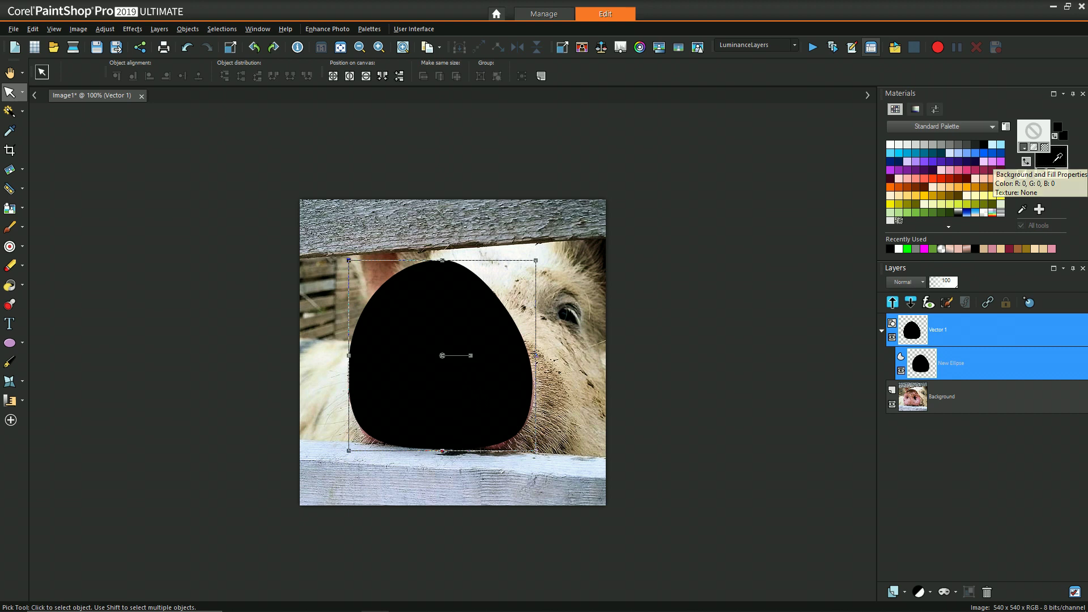
{"action": "right_click", "coordinate": [1057, 159]}
{"action": "left_click", "coordinate": [558, 292]}
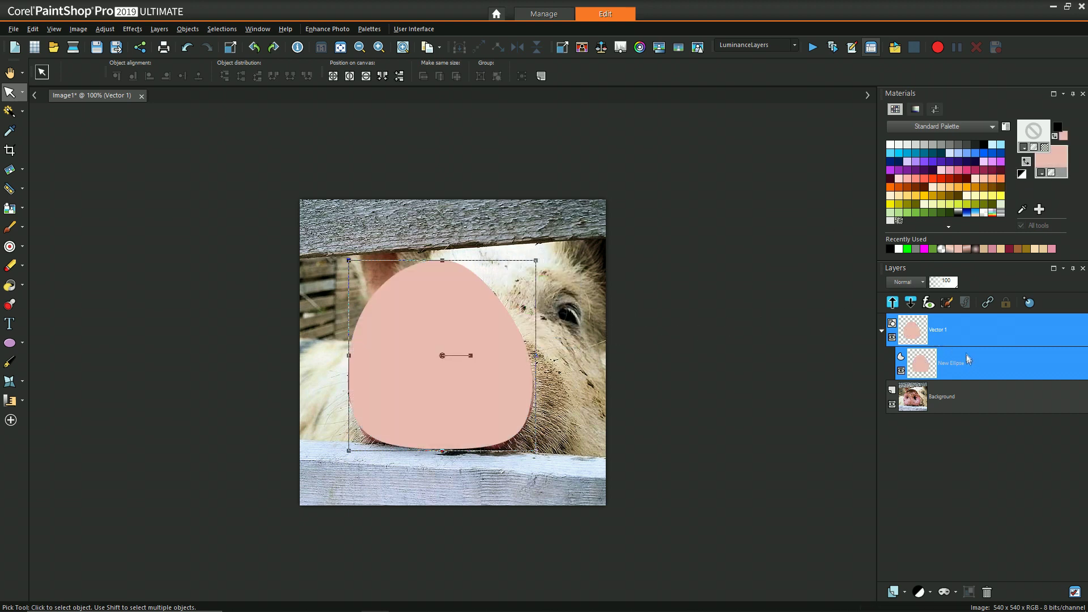
{"action": "left_click", "coordinate": [882, 330]}
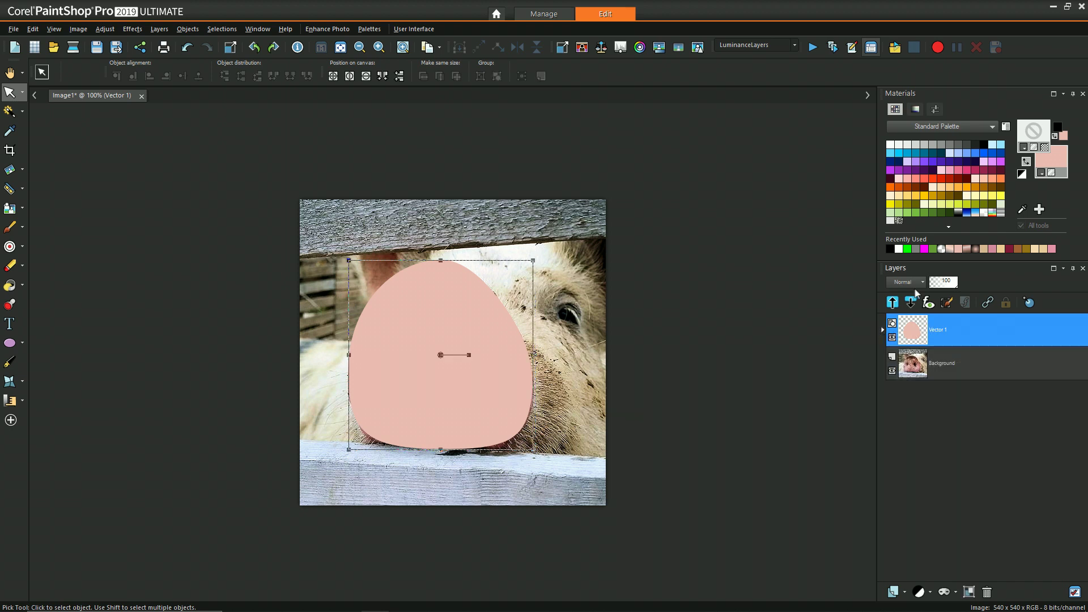
{"action": "left_click_drag", "start_coordinate": [940, 285], "coordinate": [950, 289]}
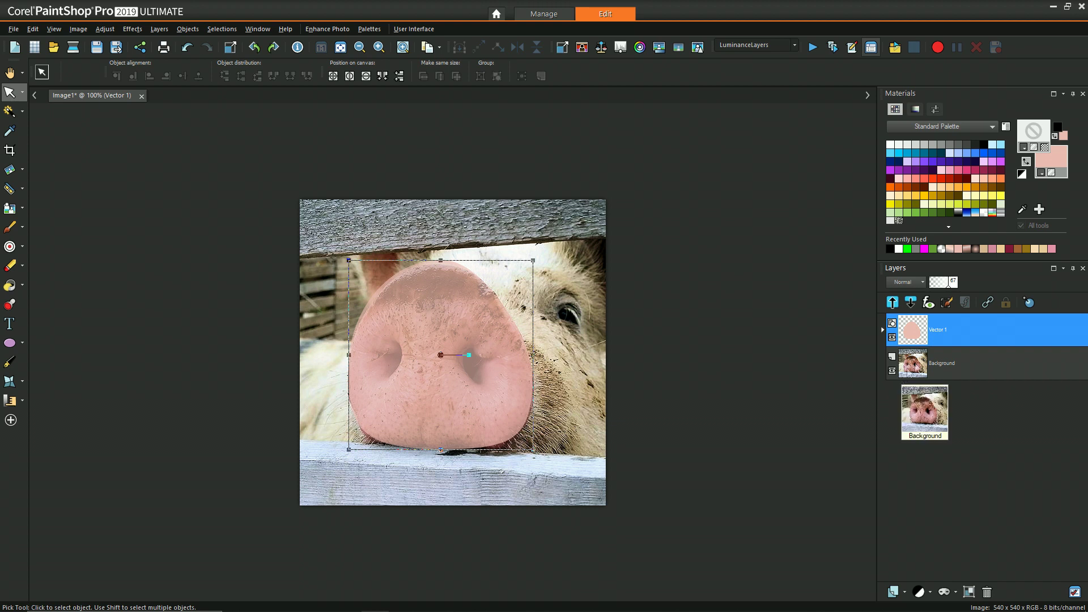
Add a new vector layer and rename the pink shape's layer as Nose
{"action": "left_click", "coordinate": [895, 591]}
{"action": "left_click", "coordinate": [913, 508]}
{"action": "right_click", "coordinate": [976, 362]}
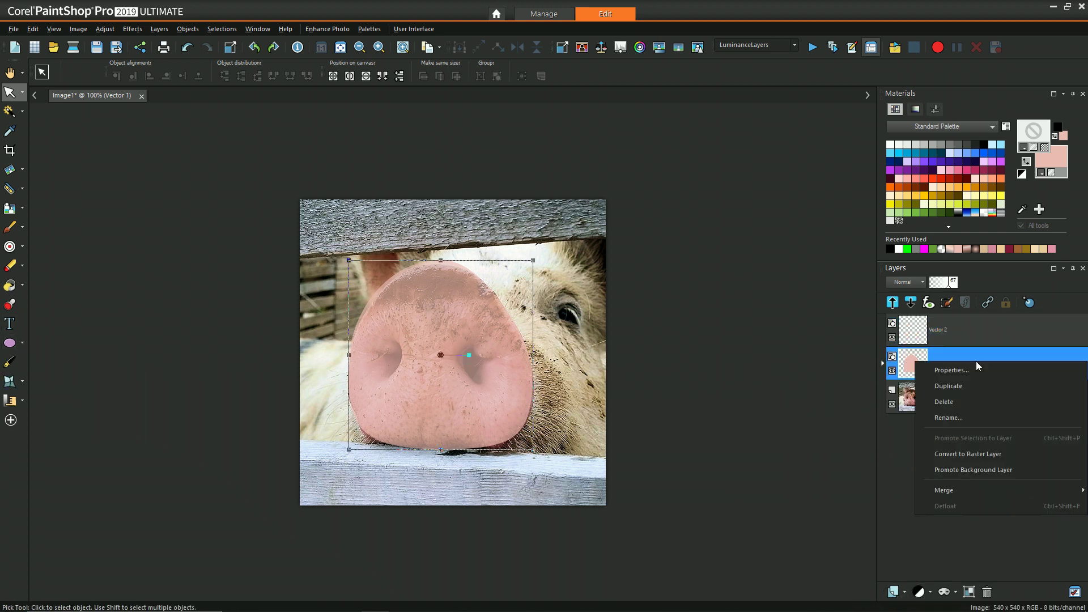
{"action": "left_click", "coordinate": [950, 420]}
{"action": "type", "text": "Nose"}
{"action": "key", "text": "Return"}
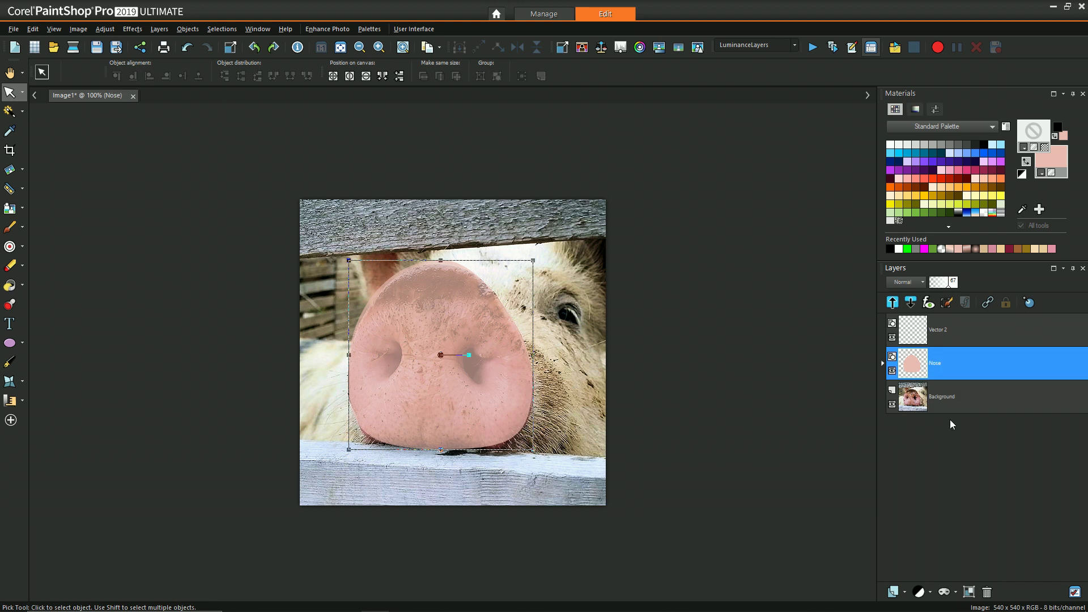
Rename the Nose layer as Snout
{"action": "right_click", "coordinate": [946, 371]}
{"action": "left_click", "coordinate": [957, 430]}
{"action": "type", "text": "Snout"}
{"action": "key", "text": "Return"}
Draw a black ellipse about 24 by 37.5 in radius over the right nostril on Vector 2, and lower the layer's opacity to 51
{"action": "left_click", "coordinate": [10, 343]}
{"action": "left_click", "coordinate": [950, 334]}
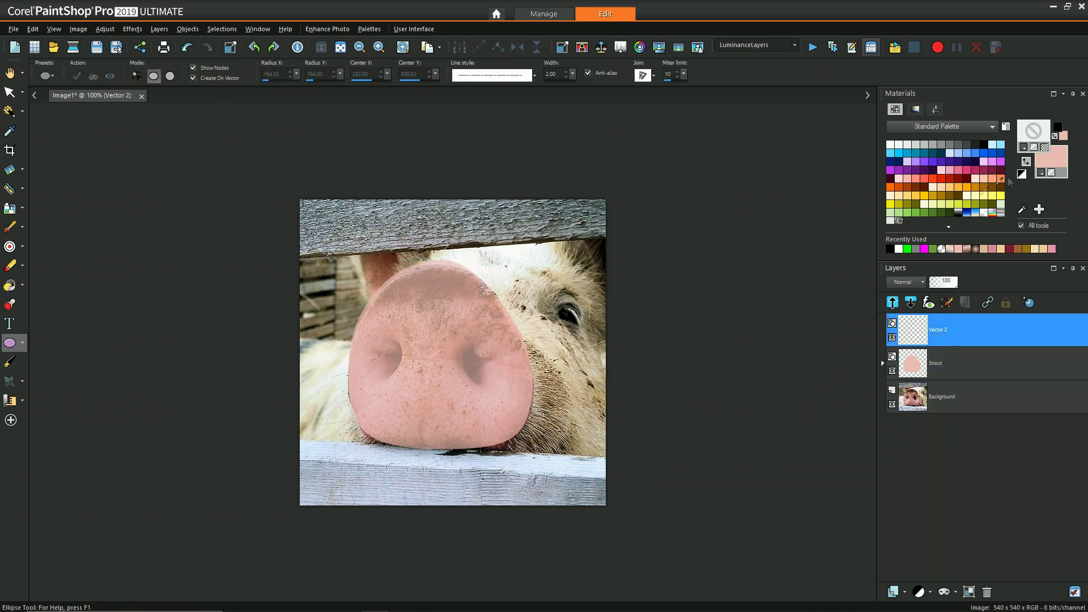
{"action": "right_click", "coordinate": [1064, 156]}
{"action": "left_click", "coordinate": [514, 279]}
{"action": "left_click_drag", "start_coordinate": [475, 367], "coordinate": [489, 388]}
{"action": "left_click_drag", "start_coordinate": [927, 291], "coordinate": [943, 286]}
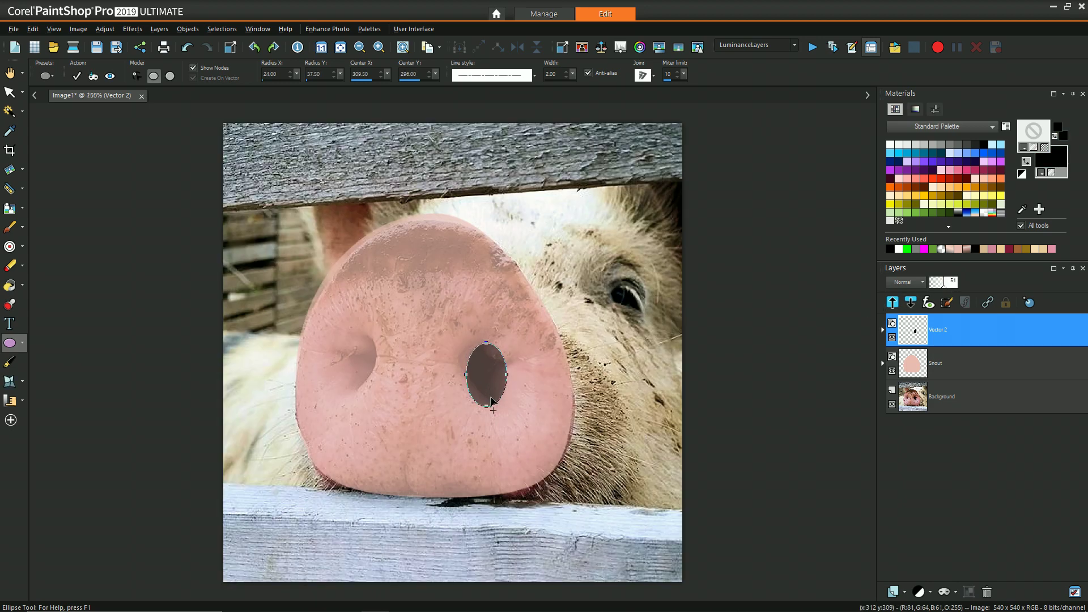
Rotate the right nostril ellipse slightly counterclockwise to match the tilt of the pig's nostril
{"action": "scroll", "coordinate": [493, 363], "scroll_direction": "up", "scroll_amount": 3}
{"action": "left_click", "coordinate": [10, 92]}
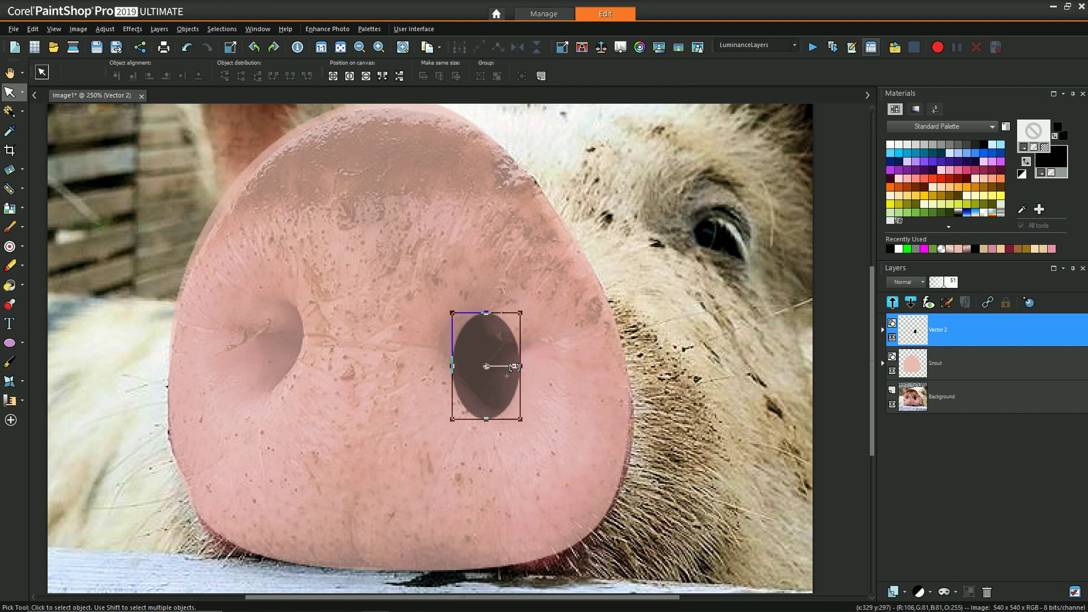
{"action": "left_click_drag", "start_coordinate": [515, 366], "coordinate": [491, 361]}
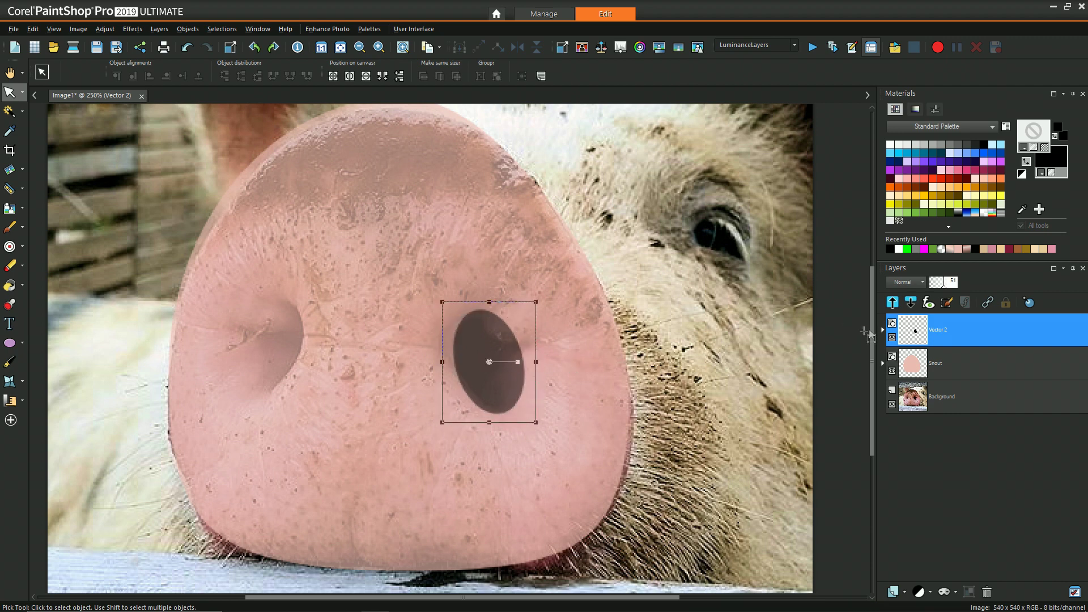
Place a copy of the nostril ellipse over the left nostril and rotate it clockwise to mirror the right one
{"action": "left_click", "coordinate": [1023, 210]}
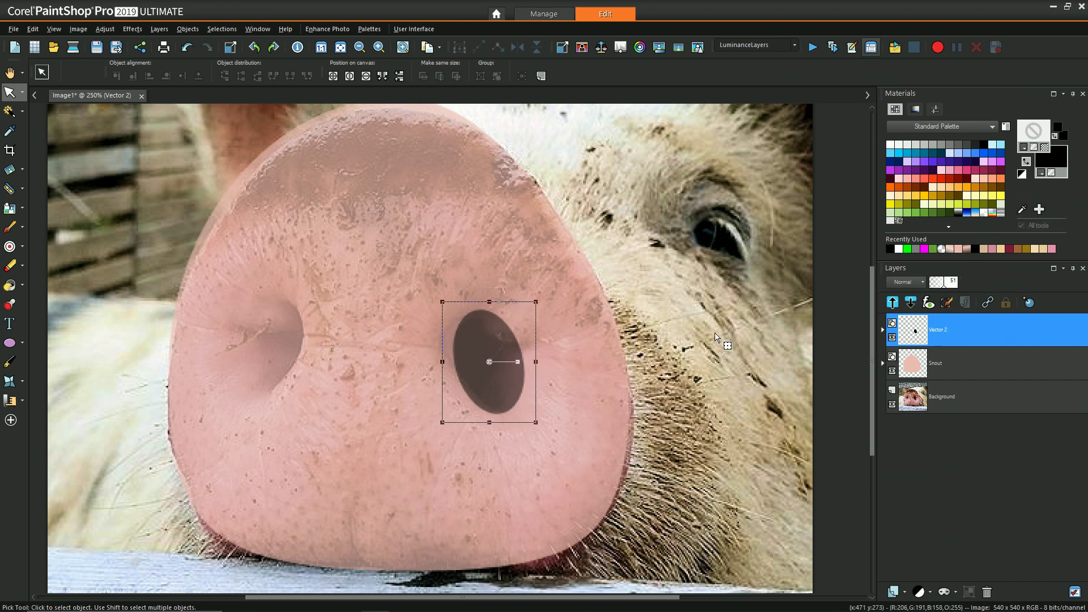
{"action": "key", "text": "ctrl+g"}
{"action": "left_click", "coordinate": [269, 337]}
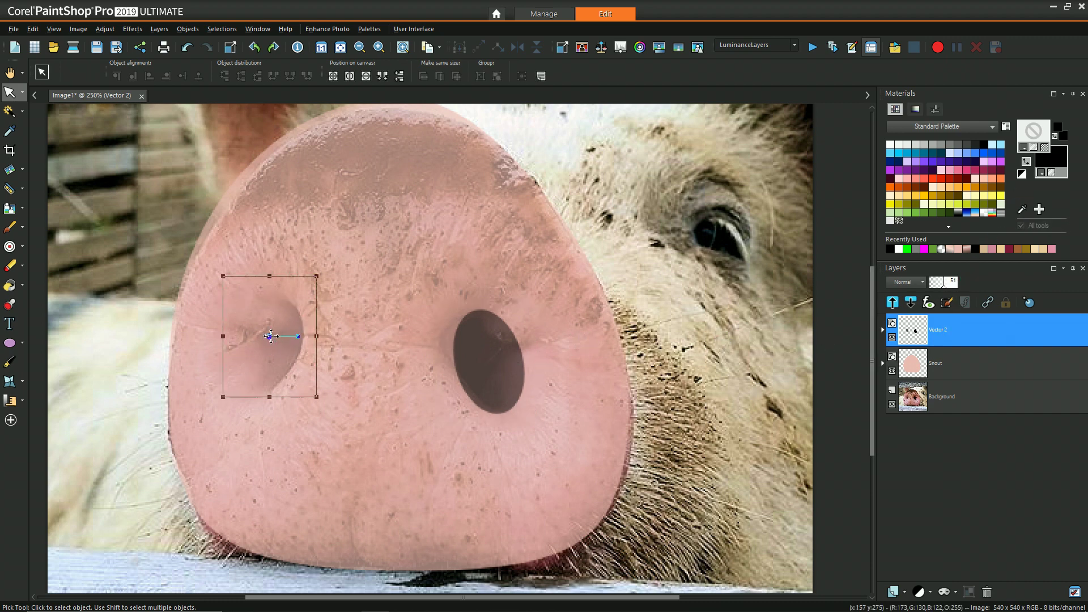
{"action": "left_click_drag", "start_coordinate": [297, 336], "coordinate": [265, 338]}
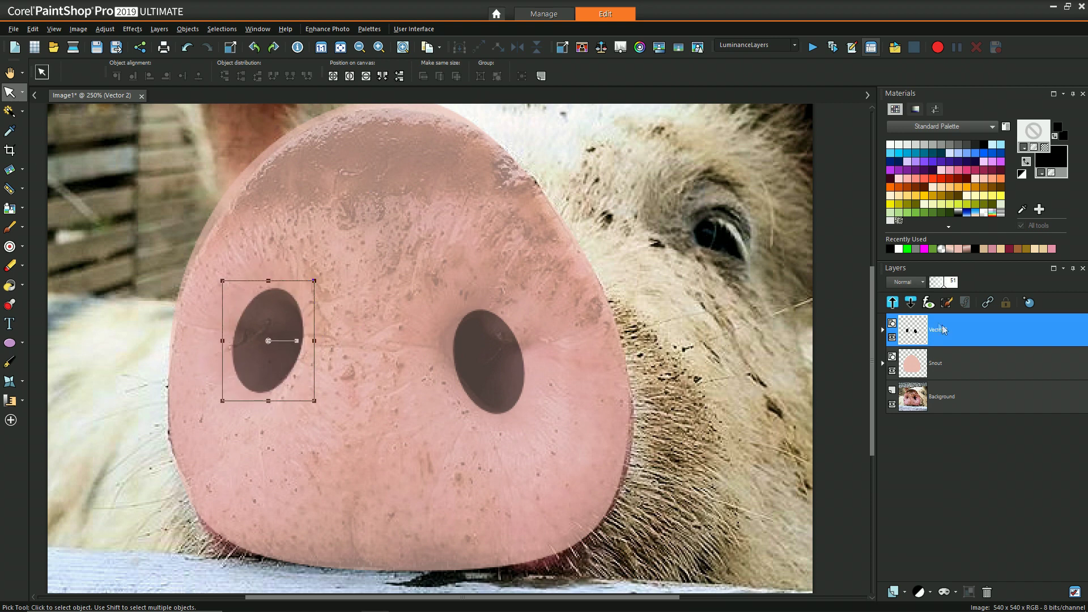
Shrink the Snout shape slightly from its top edge so it fits the pig's snout in the photo
{"action": "left_click", "coordinate": [941, 363]}
{"action": "scroll", "coordinate": [178, 179], "scroll_direction": "down", "scroll_amount": 1}
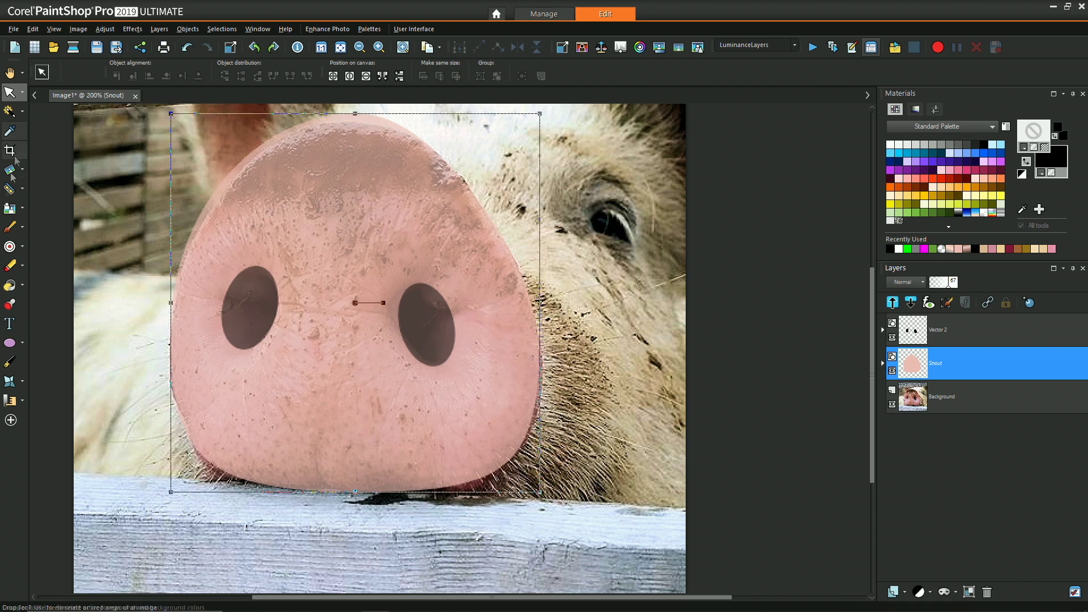
{"action": "left_click_drag", "start_coordinate": [355, 113], "coordinate": [354, 120]}
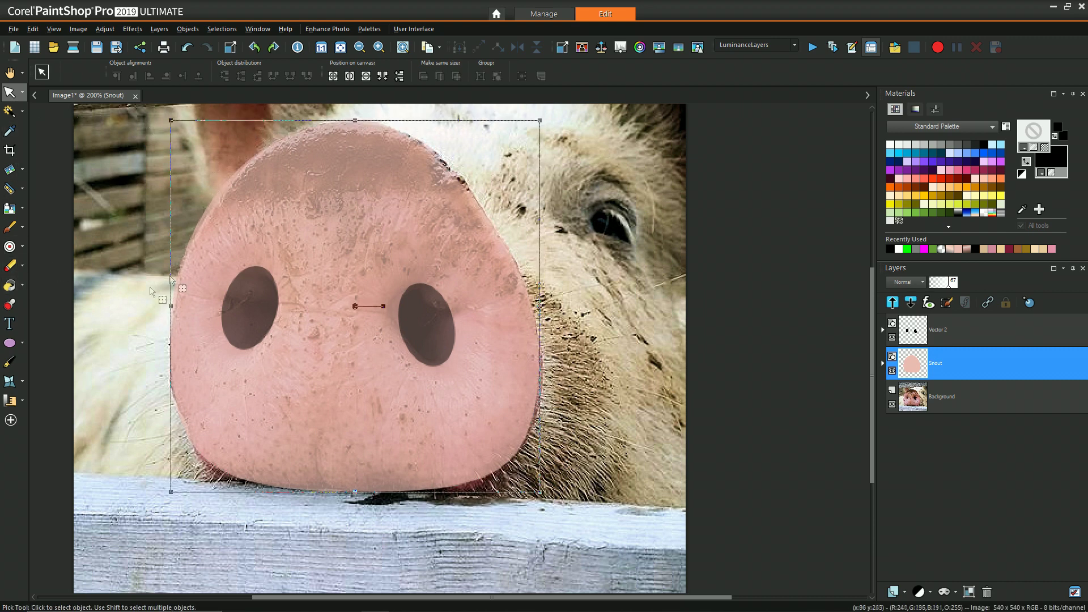
Adjust the upper-right curve of the Snout layer's ellipse path with the Pen tool to follow the photo's snout edge
{"action": "key", "text": "v"}
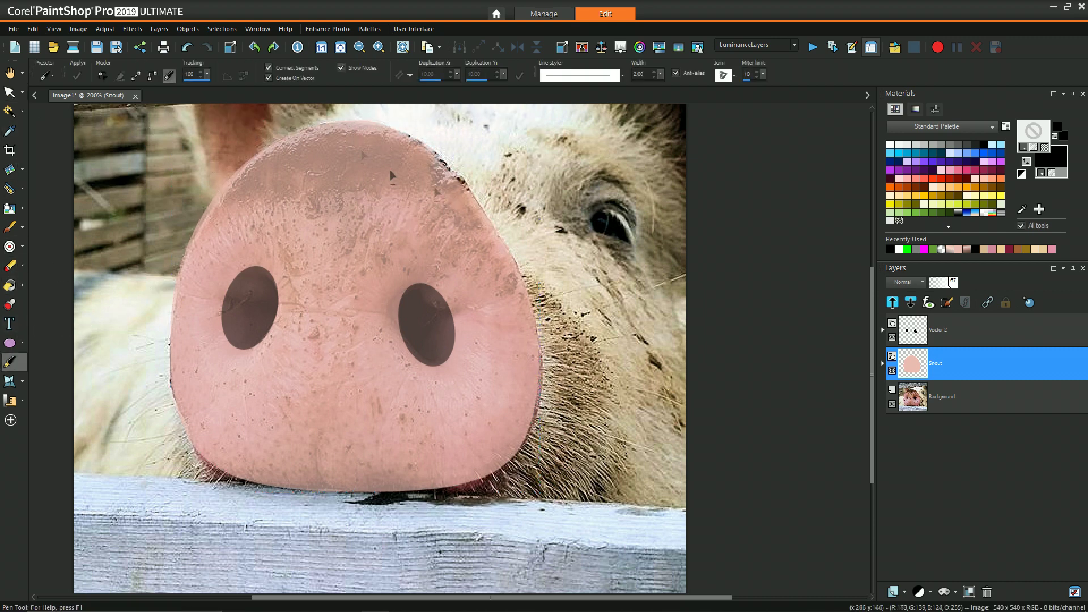
{"action": "left_click", "coordinate": [882, 364]}
{"action": "left_click", "coordinate": [953, 399]}
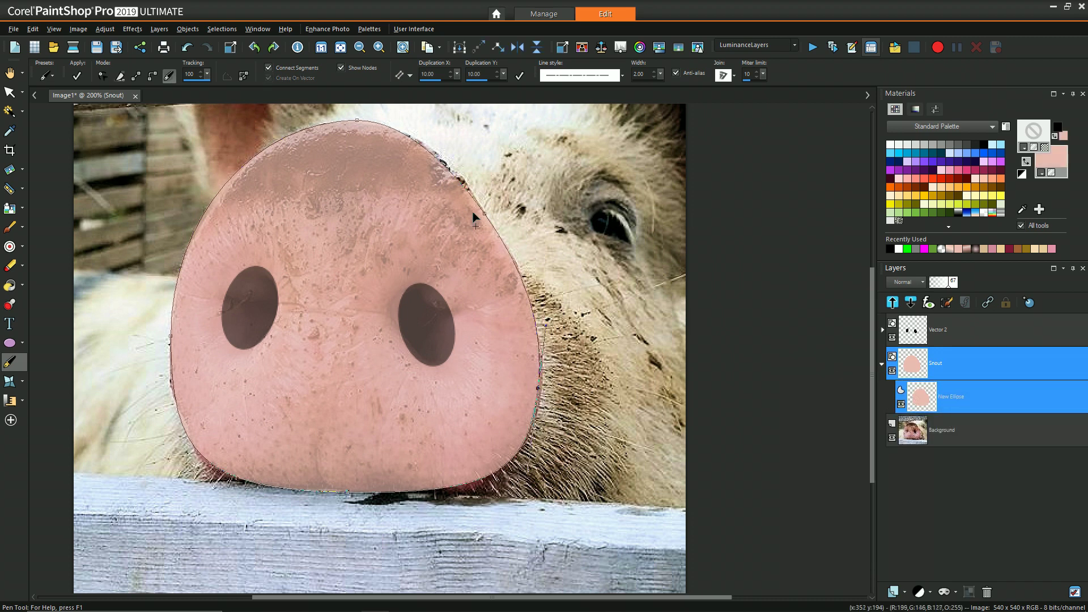
{"action": "left_click", "coordinate": [467, 180]}
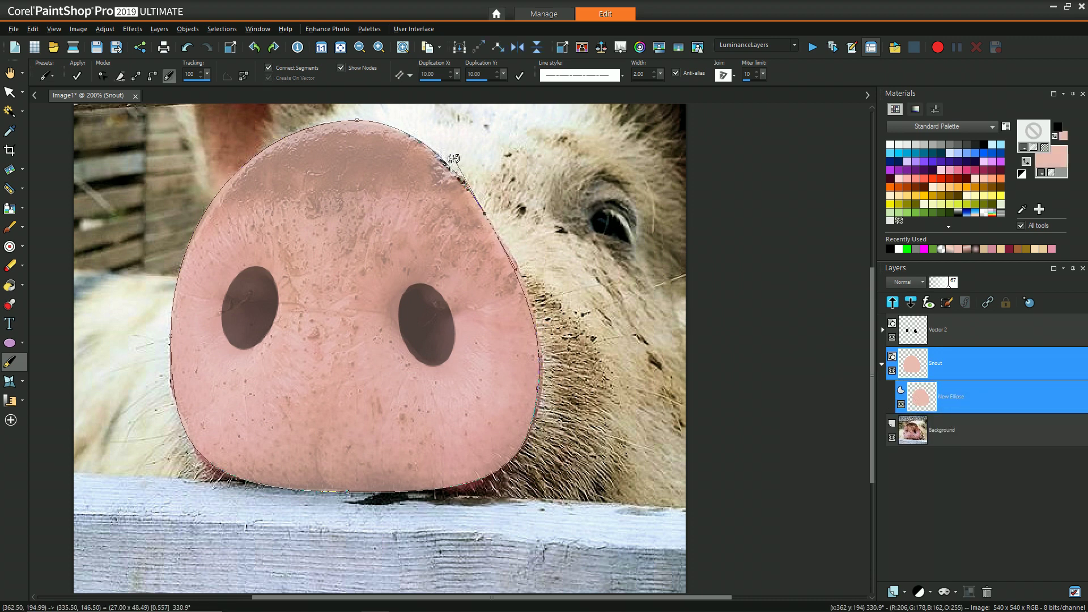
{"action": "scroll", "coordinate": [374, 296], "scroll_direction": "down", "scroll_amount": 1}
{"action": "key", "text": "a"}
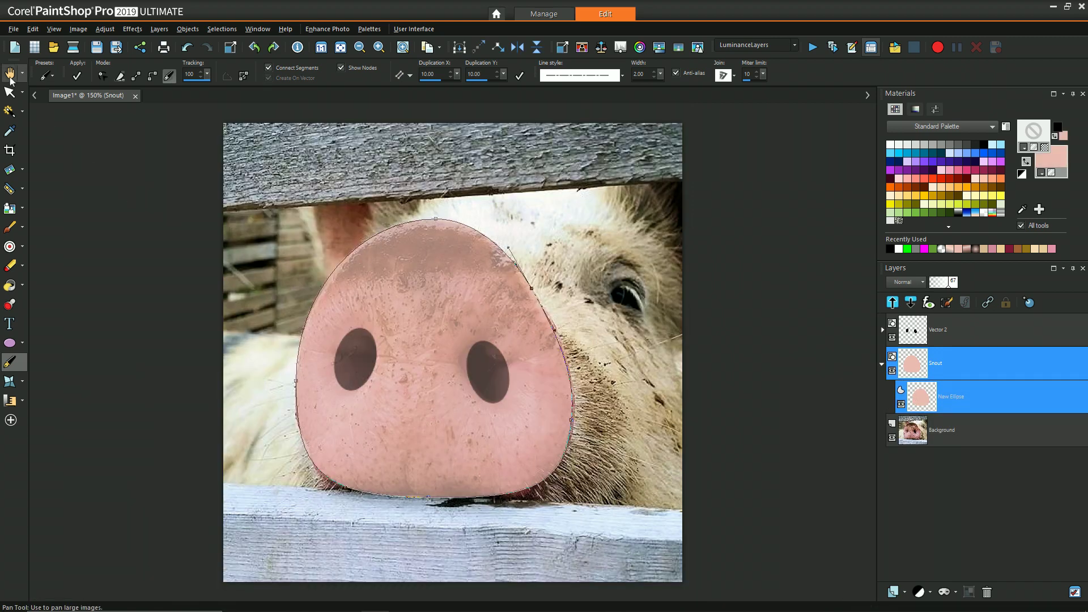
{"action": "left_click", "coordinate": [881, 365]}
Rename the Vector 2 layer as Nostrils
{"action": "right_click", "coordinate": [957, 329]}
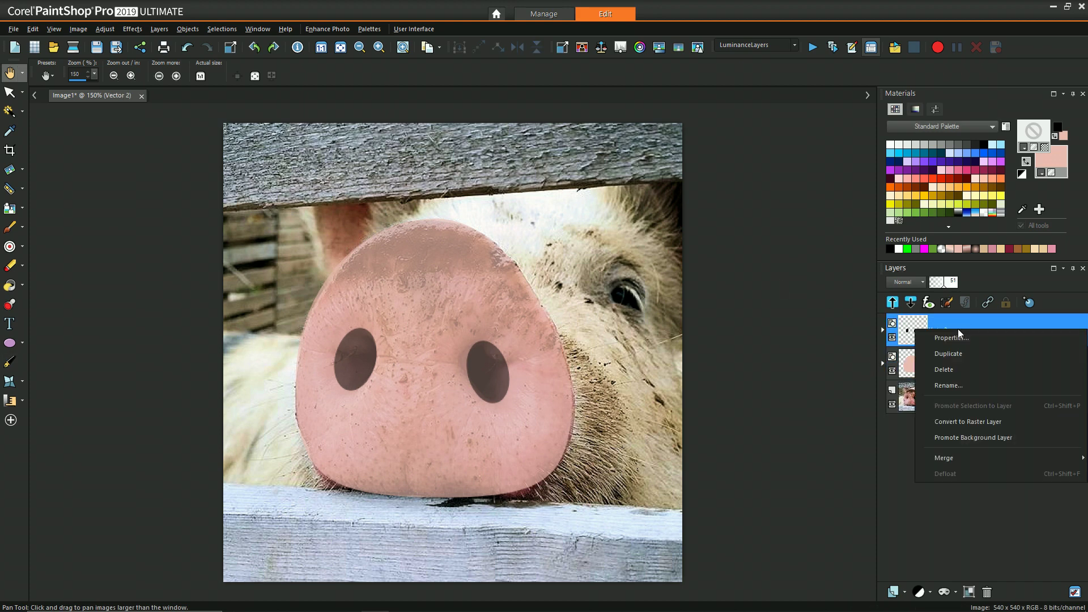
{"action": "left_click", "coordinate": [965, 382]}
{"action": "type", "text": "Nostrils"}
{"action": "key", "text": "Return"}
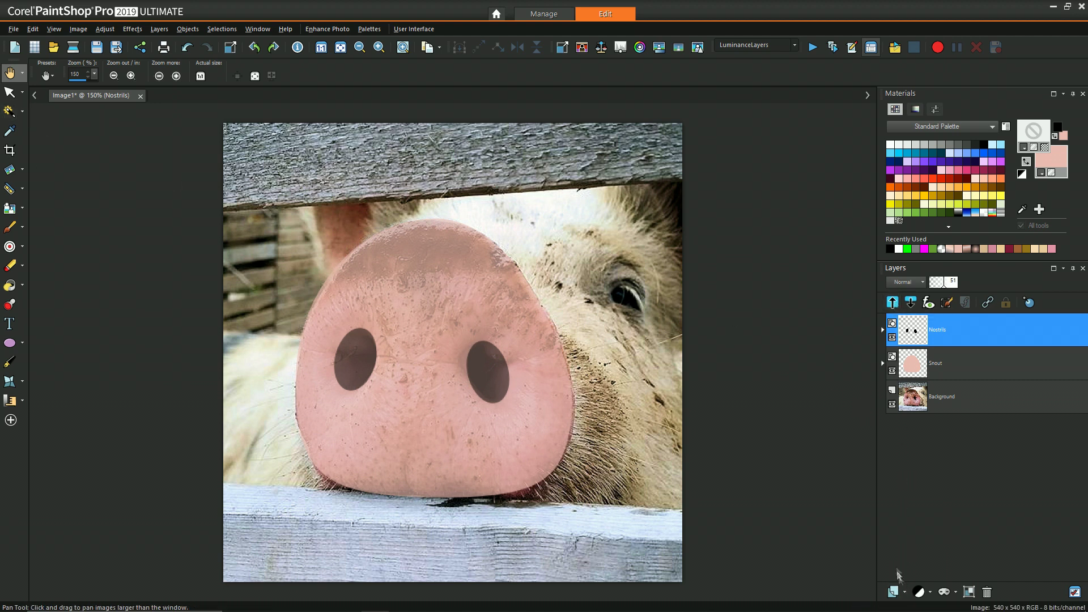
Add a new vector layer and draw a straight-sided pink shape over the upper fence board, extending slightly past the canvas edges
{"action": "left_click", "coordinate": [894, 591]}
{"action": "left_click", "coordinate": [918, 510]}
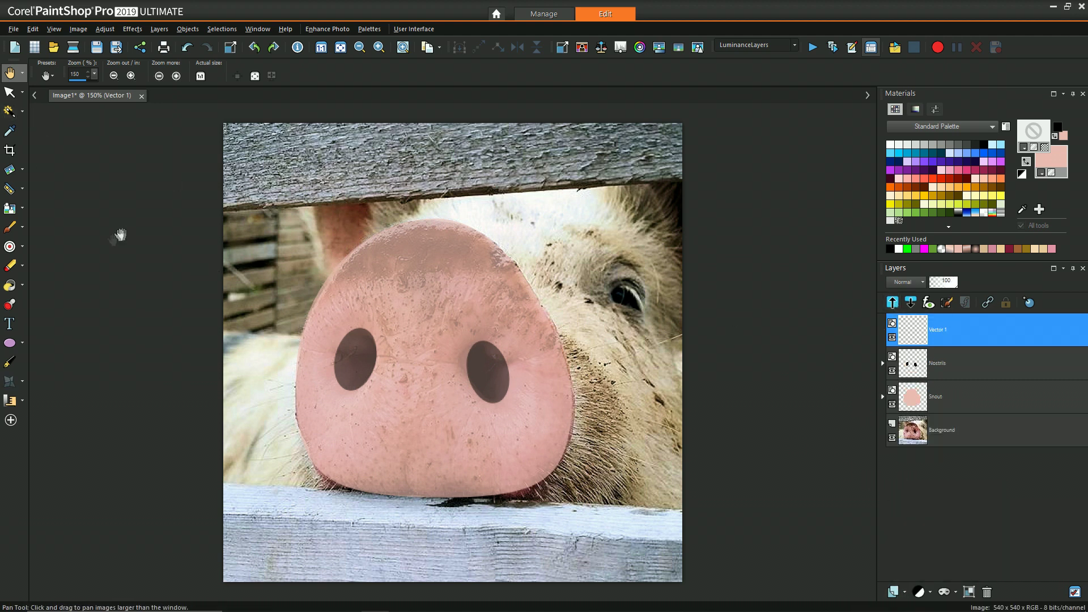
{"action": "left_click", "coordinate": [10, 362]}
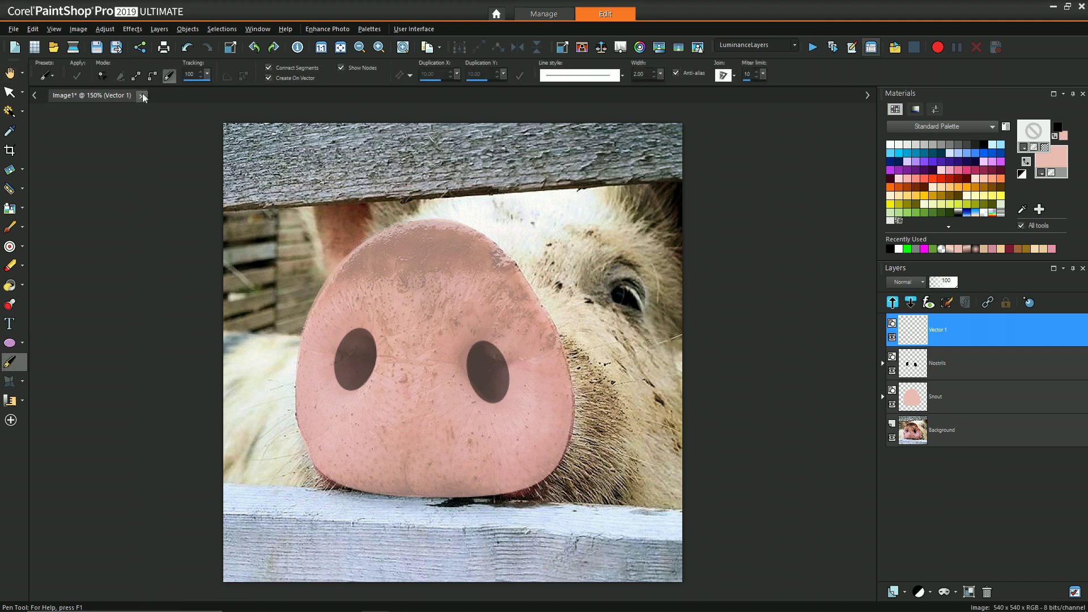
{"action": "left_click", "coordinate": [213, 212]}
{"action": "left_click", "coordinate": [693, 181]}
{"action": "left_click", "coordinate": [687, 117]}
{"action": "left_click", "coordinate": [215, 113]}
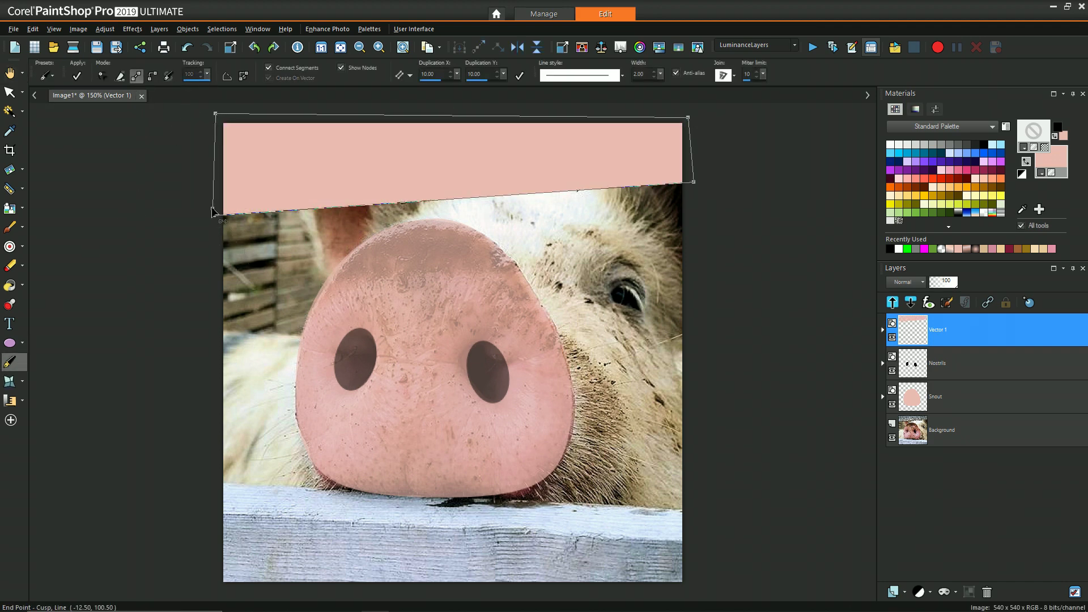
Close the pink upper fence shape at its lower-left corner with the Pen tool so its left side is one straight edge
{"action": "left_click_drag", "start_coordinate": [212, 208], "coordinate": [215, 201]}
{"action": "key", "text": "ctrl+z"}
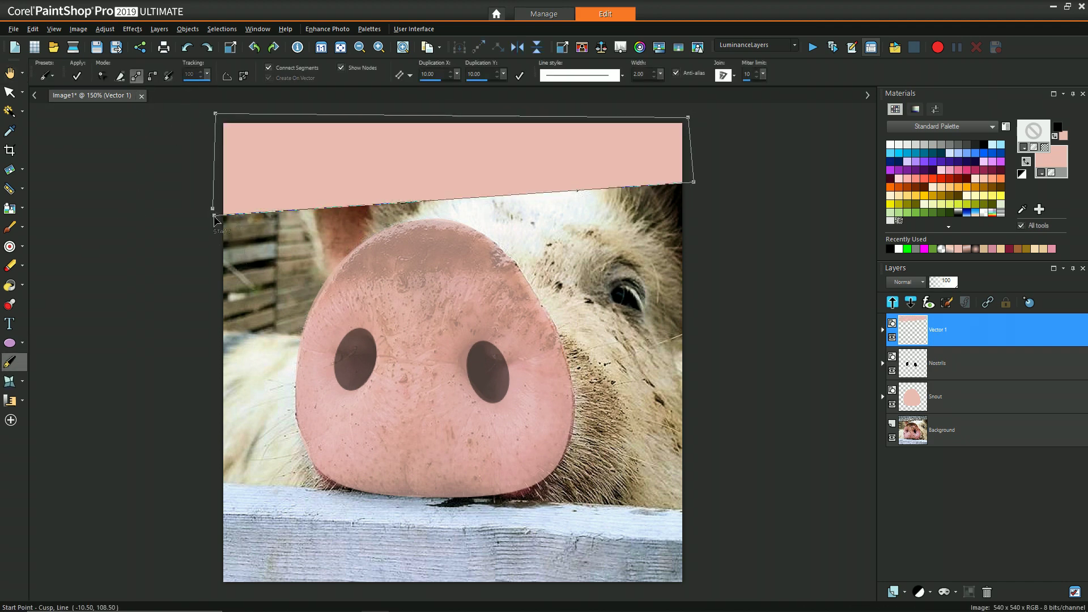
{"action": "left_click", "coordinate": [73, 79]}
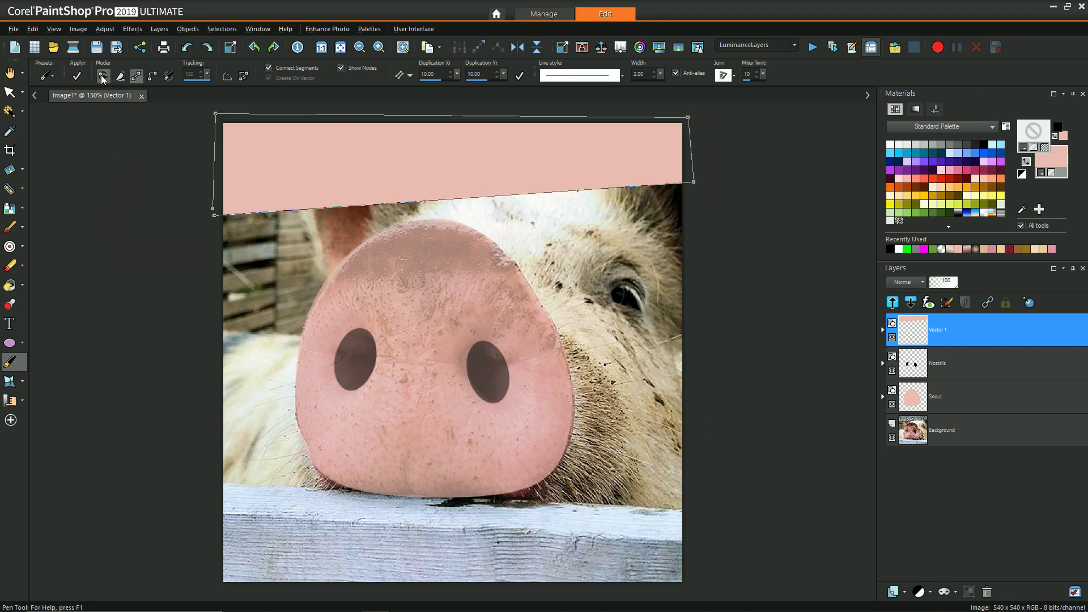
{"action": "scroll", "coordinate": [173, 196], "scroll_direction": "up", "scroll_amount": 3}
{"action": "scroll", "coordinate": [173, 195], "scroll_direction": "down", "scroll_amount": 3}
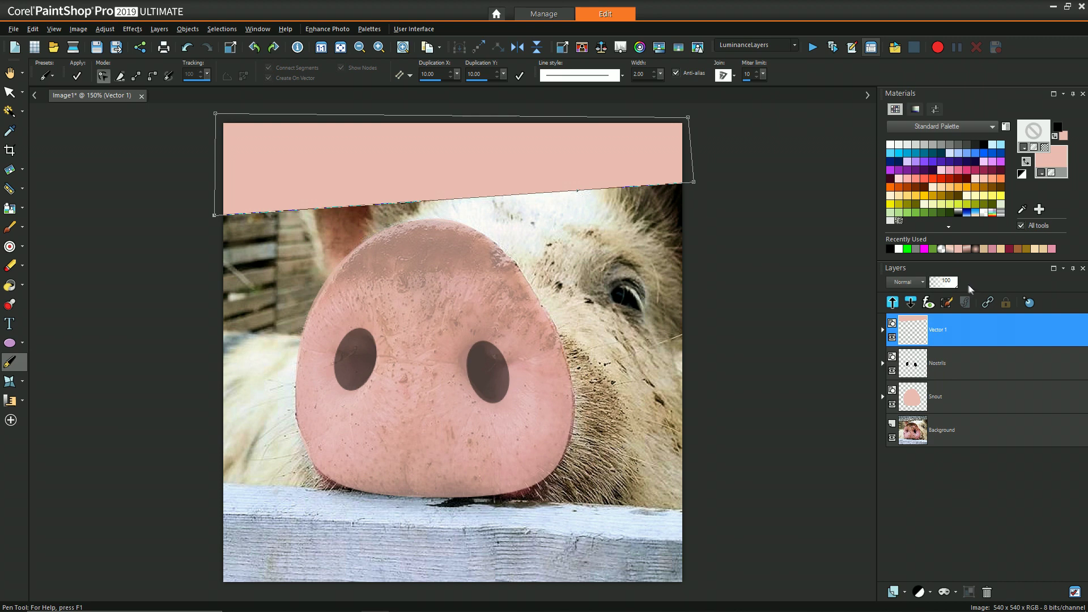
Recolor the upper fence shape with a grey fill sampled from the photo's fence board, without a stroke
{"action": "left_click", "coordinate": [892, 338]}
{"action": "left_click", "coordinate": [10, 130]}
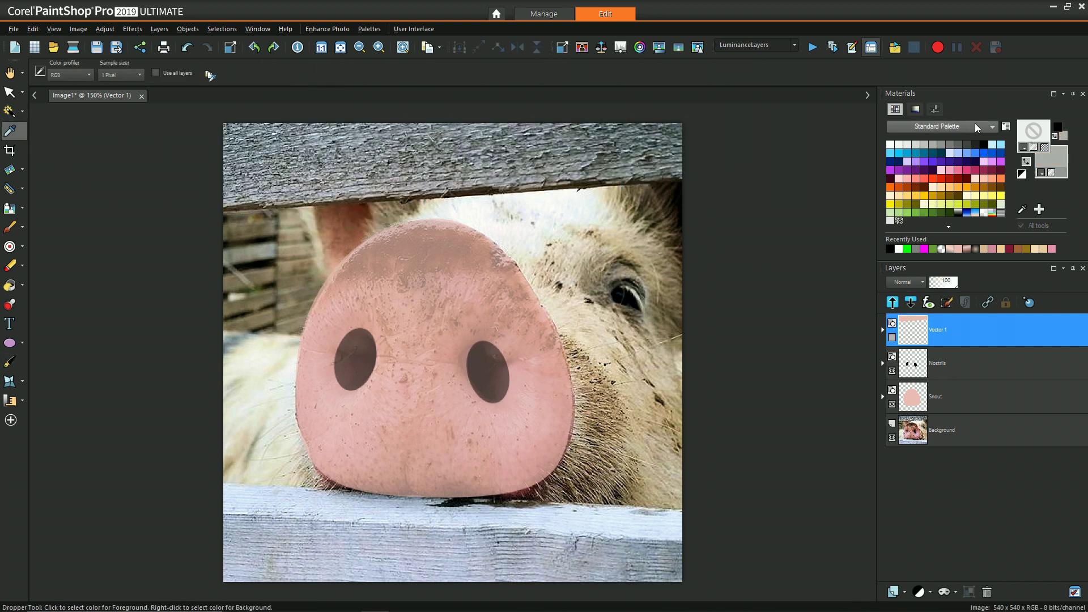
{"action": "left_click", "coordinate": [892, 337]}
{"action": "key", "text": "shift+x"}
{"action": "key", "text": "k"}
{"action": "left_click", "coordinate": [1043, 148]}
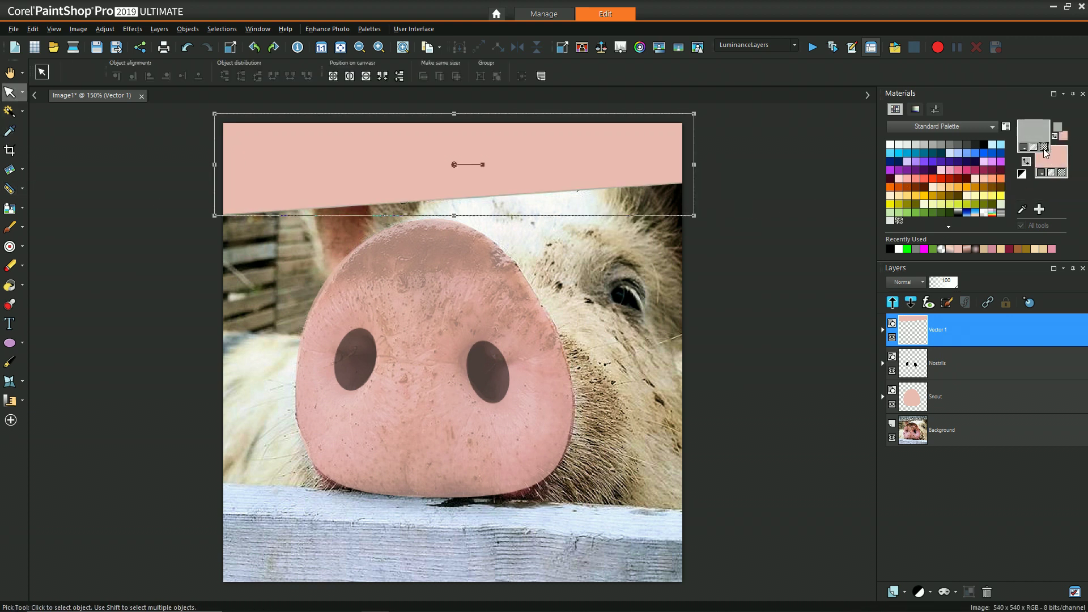
{"action": "key", "text": "shift+x"}
{"action": "left_click", "coordinate": [1044, 149]}
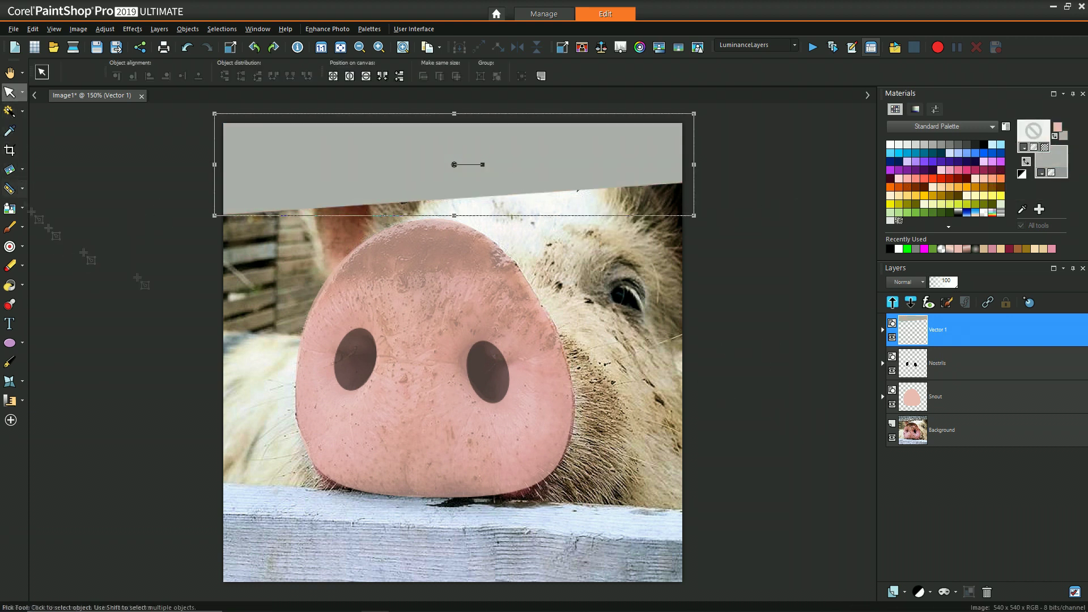
Rename the upper fence shape's vector layer as FenceTop
{"action": "left_click_drag", "start_coordinate": [942, 332], "coordinate": [944, 344]}
{"action": "right_click", "coordinate": [943, 339]}
{"action": "left_click", "coordinate": [952, 378]}
{"action": "type", "text": "Fence"}
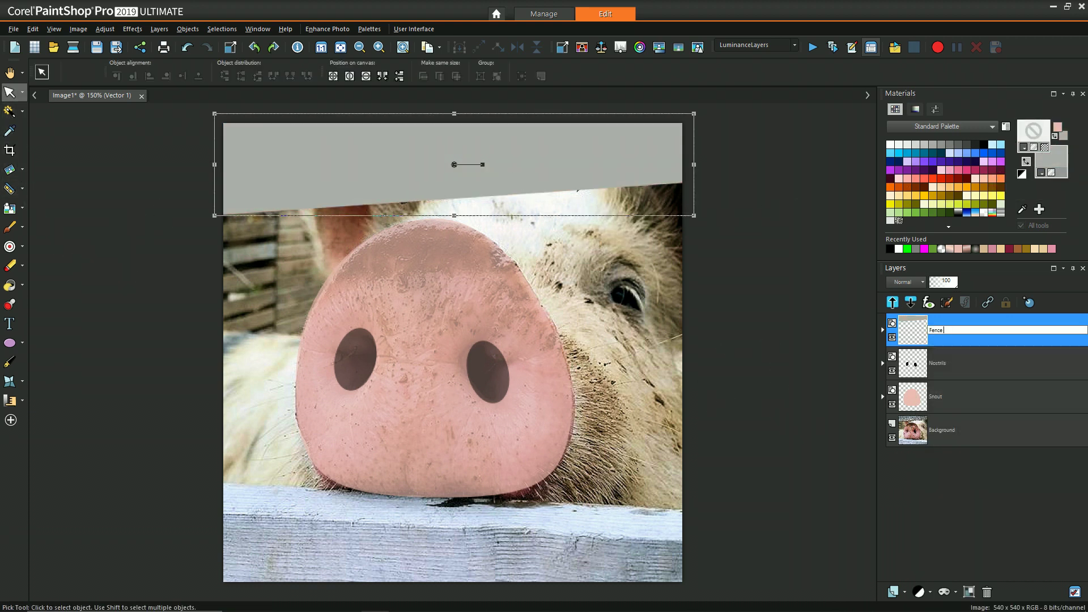
{"action": "type", "text": "Top"}
{"action": "key", "text": "Return"}
Add a new vector layer directly above Nostrils and name it FenceBottom
{"action": "left_click", "coordinate": [932, 361]}
{"action": "left_click", "coordinate": [904, 591]}
{"action": "left_click", "coordinate": [918, 507]}
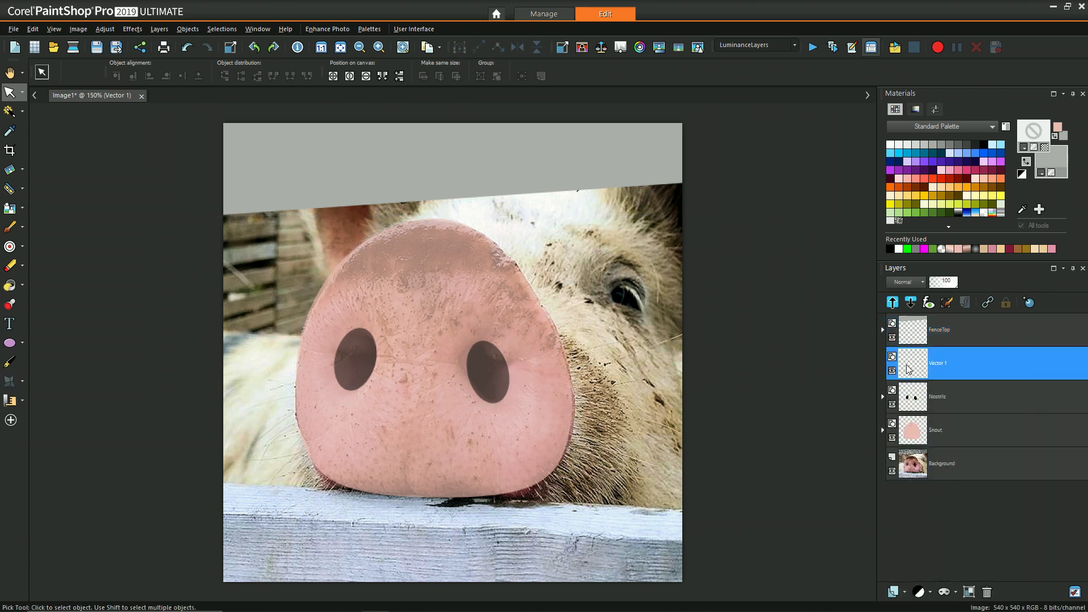
{"action": "left_click", "coordinate": [936, 363]}
{"action": "type", "text": "FenceBottom"}
{"action": "key", "text": "Return"}
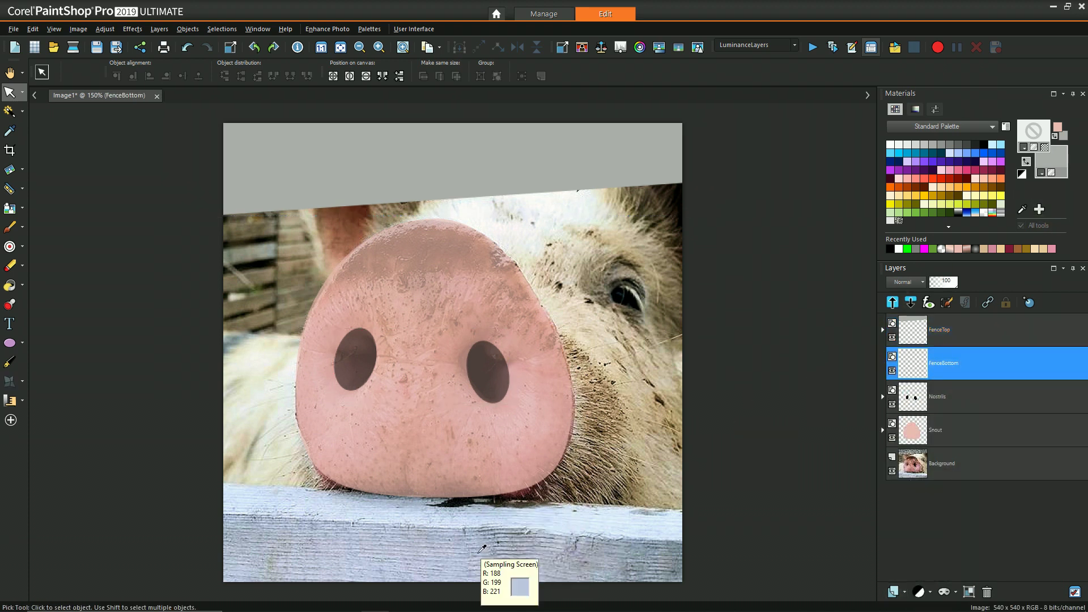
Draw a closed straight-sided blue-grey shape over the front face of the lower fence board, extending slightly past the canvas edges
{"action": "left_click", "coordinate": [10, 361]}
{"action": "left_click", "coordinate": [215, 514]}
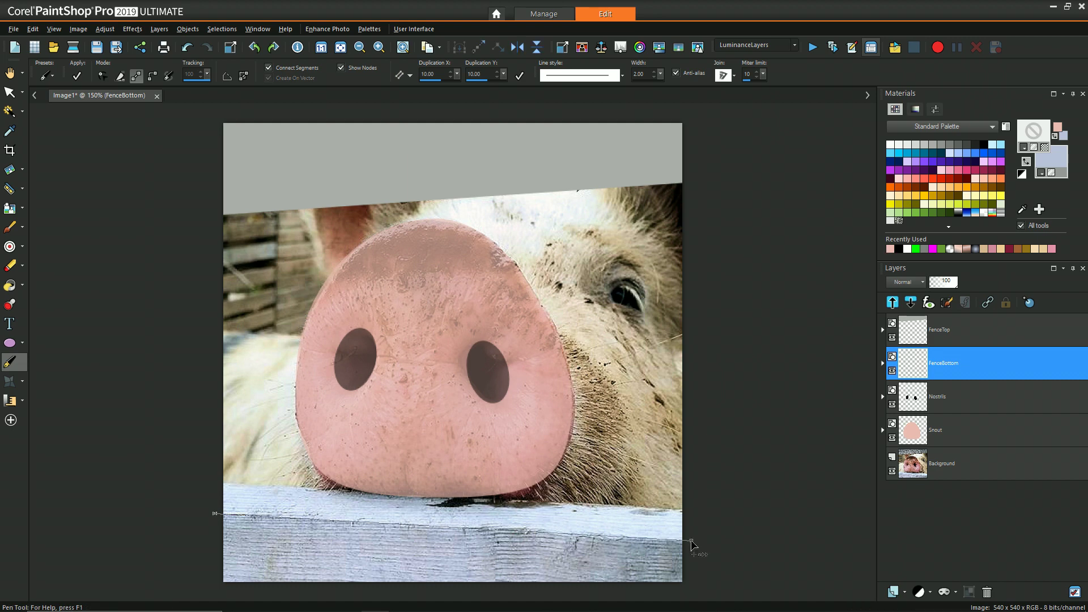
{"action": "left_click", "coordinate": [691, 540]}
{"action": "left_click", "coordinate": [690, 588]}
{"action": "left_click", "coordinate": [215, 591]}
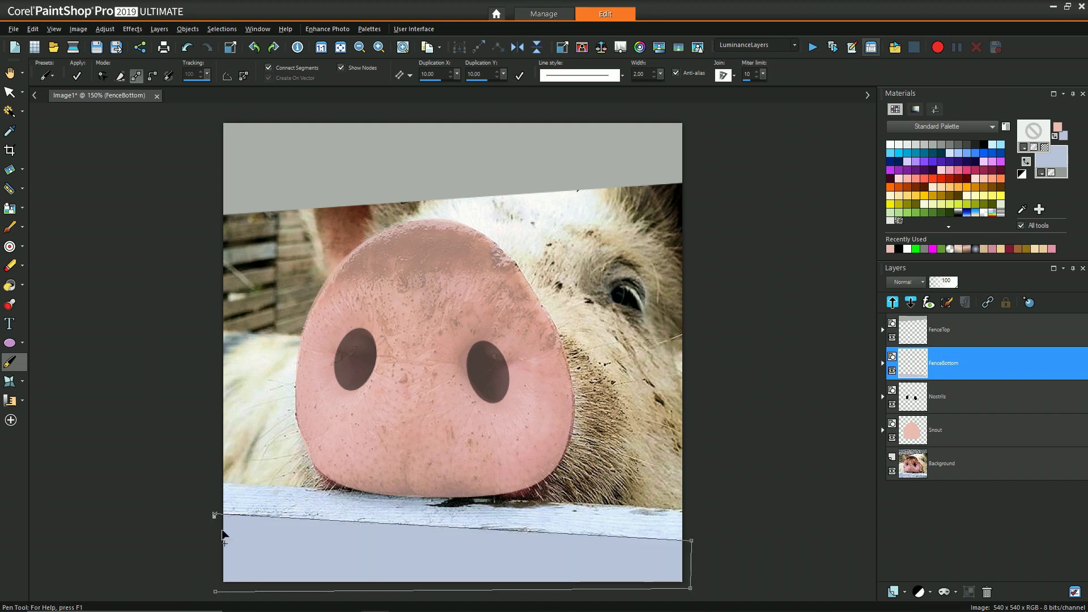
{"action": "scroll", "coordinate": [208, 542], "scroll_direction": "up", "scroll_amount": 1}
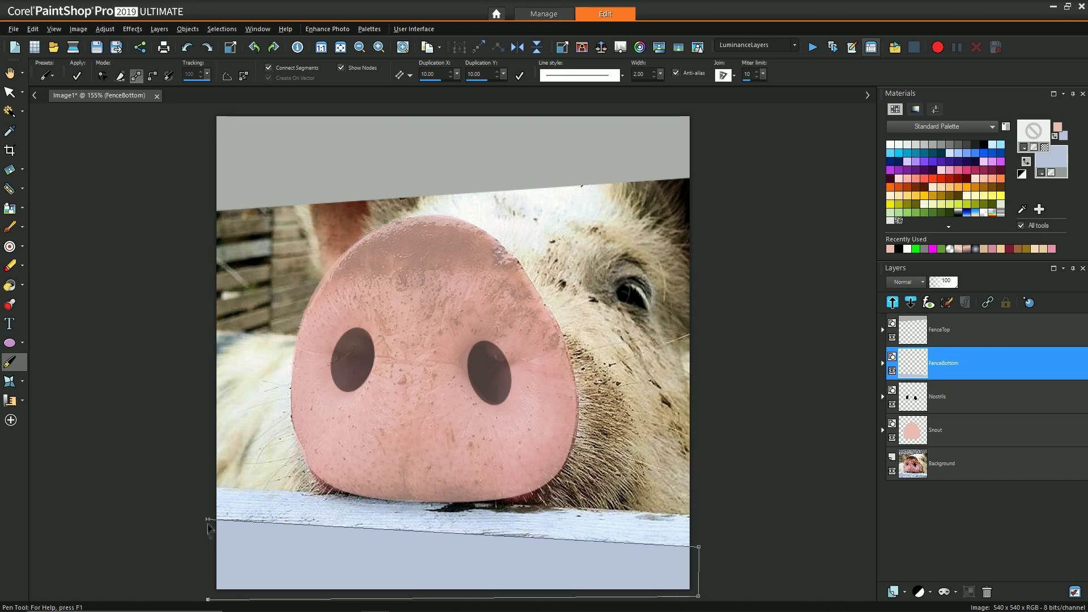
{"action": "key", "text": "shift+c"}
{"action": "scroll", "coordinate": [452, 352], "scroll_direction": "up", "scroll_amount": 2}
{"action": "scroll", "coordinate": [452, 352], "scroll_direction": "down", "scroll_amount": 2}
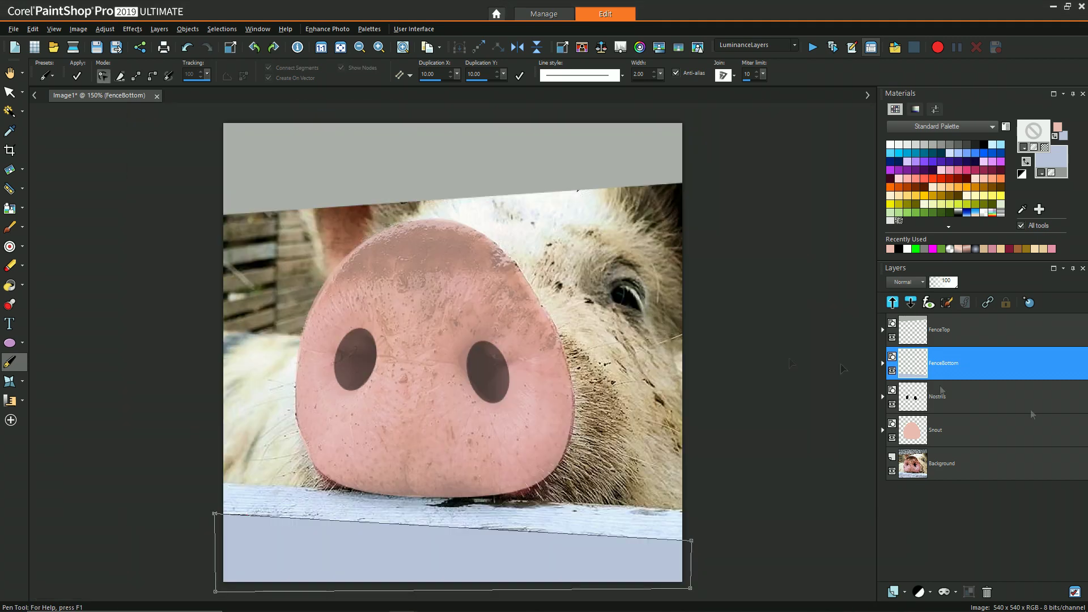
Draw a closed light-blue shape over the top face of the lower fence board, overlapping the front face on the FenceBottom layer
{"action": "left_click", "coordinate": [10, 92]}
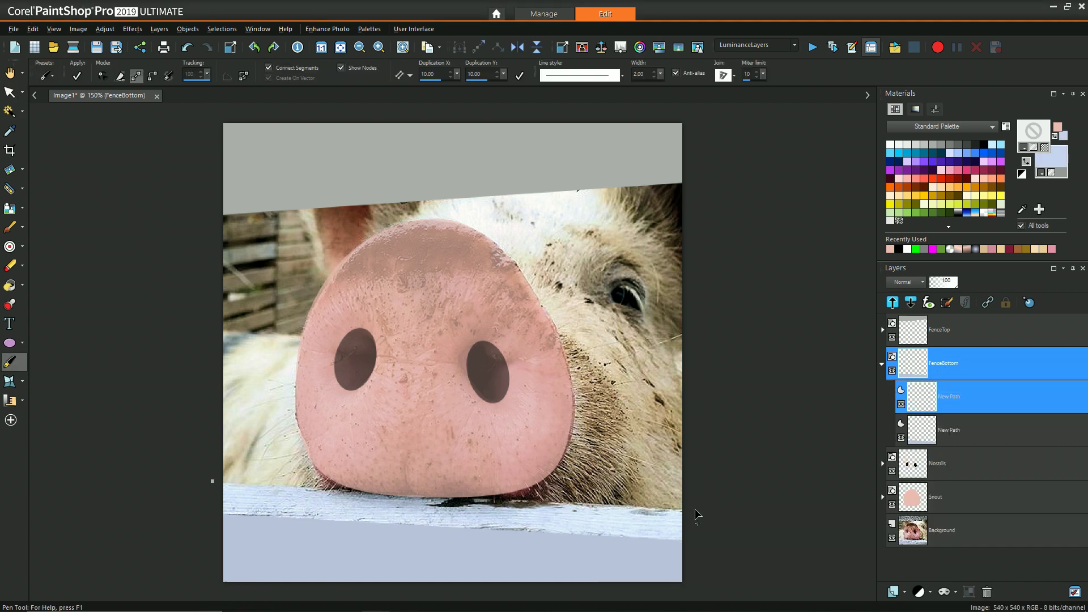
{"action": "left_click", "coordinate": [696, 510]}
{"action": "left_click", "coordinate": [697, 543]}
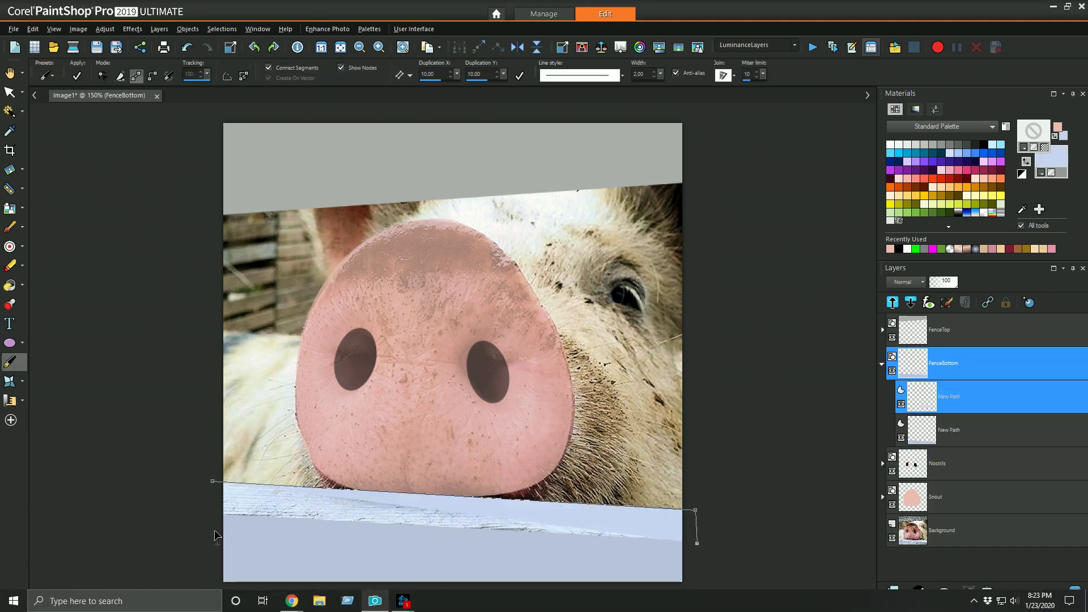
{"action": "left_click", "coordinate": [214, 530]}
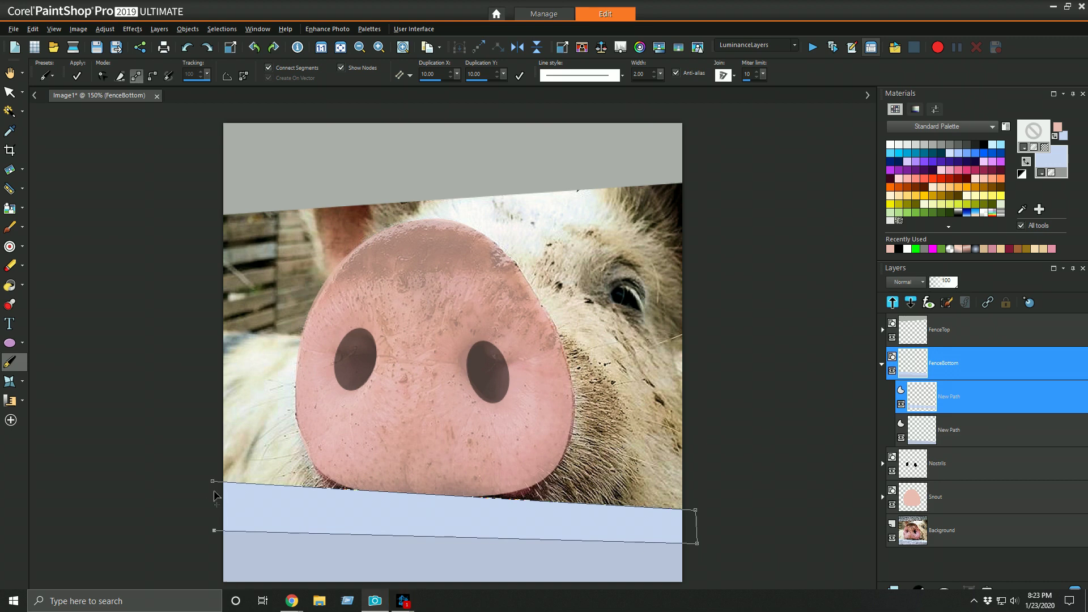
{"action": "scroll", "coordinate": [214, 496], "scroll_direction": "up", "scroll_amount": 5}
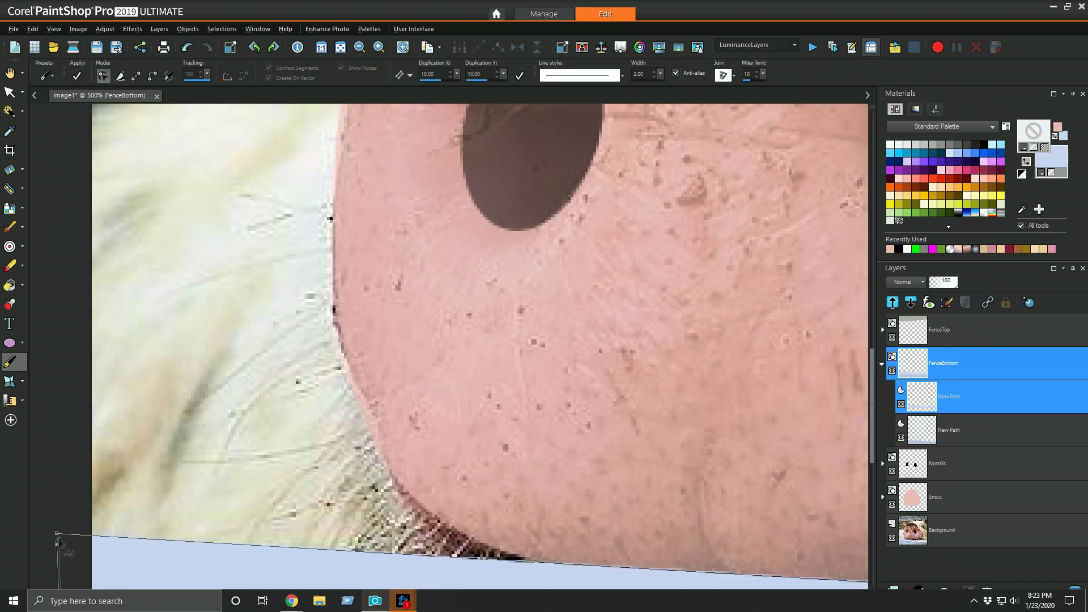
{"action": "scroll", "coordinate": [176, 553], "scroll_direction": "down", "scroll_amount": 4}
Restore the Snout and Nostrils layers to full opacity and move the FenceBottom layer below Snout
{"action": "left_click", "coordinate": [983, 429]}
{"action": "key", "text": "a"}
{"action": "scroll", "coordinate": [569, 249], "scroll_direction": "down", "scroll_amount": 1}
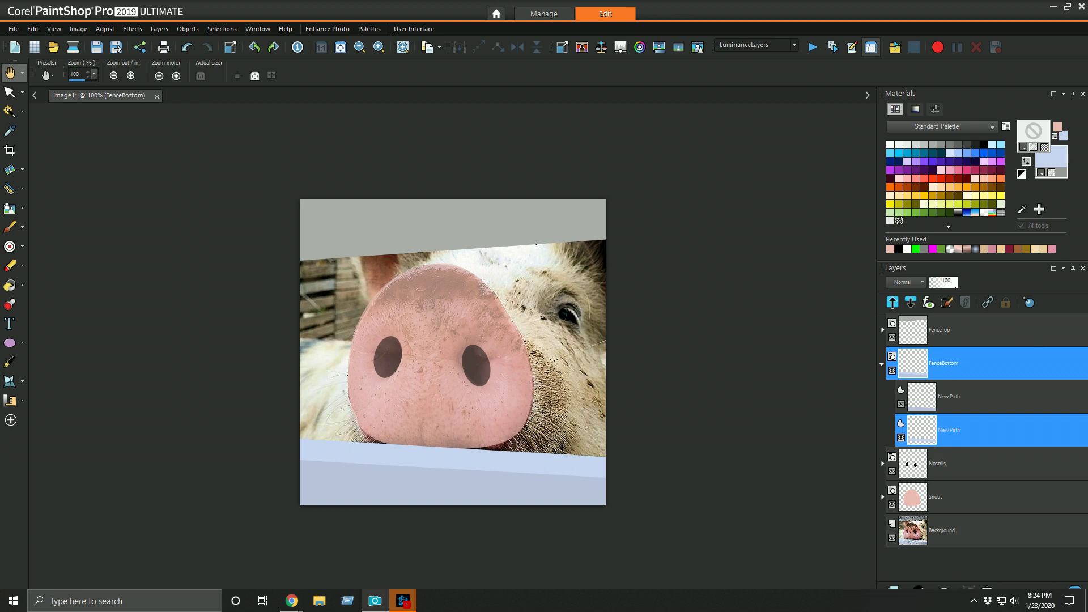
{"action": "left_click", "coordinate": [947, 428]}
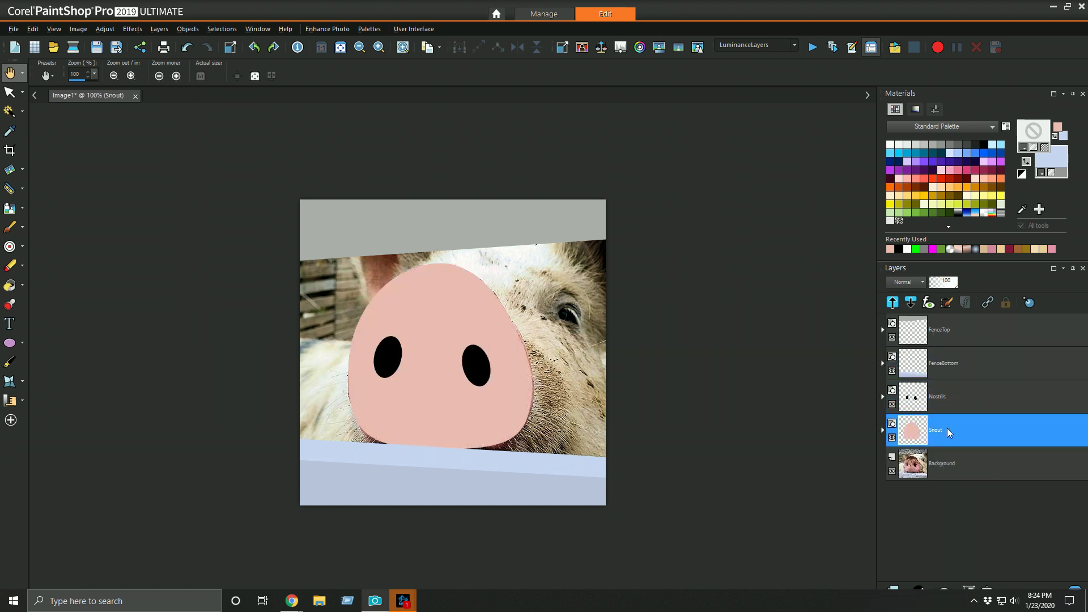
{"action": "left_click_drag", "start_coordinate": [953, 362], "coordinate": [950, 428]}
{"action": "left_click", "coordinate": [955, 353]}
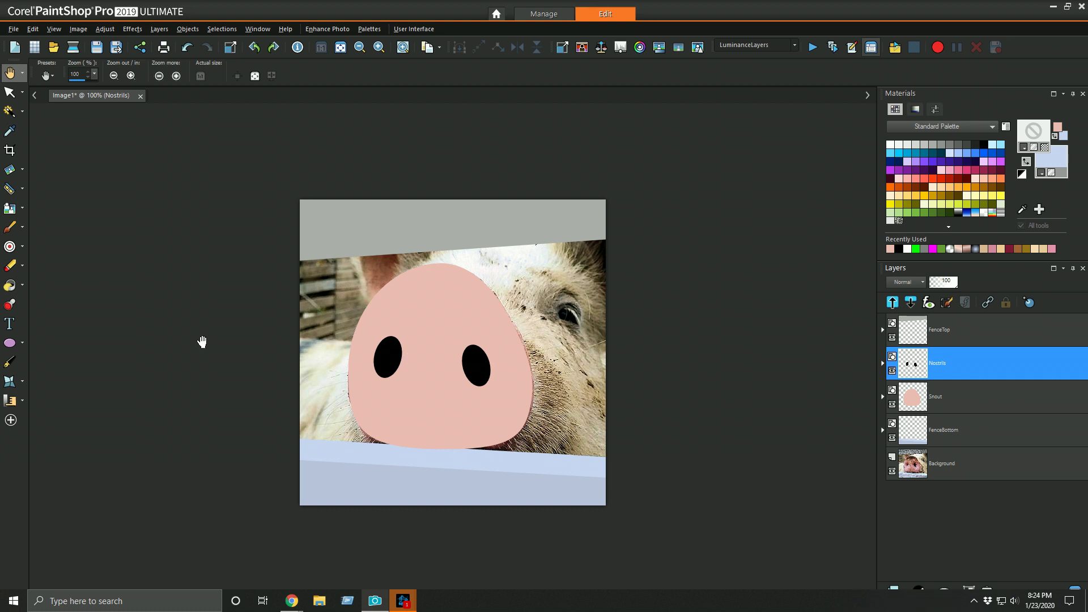
Draw a cream rectangle over the pig's back on a new vector layer and place that layer between FenceBottom and Background
{"action": "left_click", "coordinate": [23, 342]}
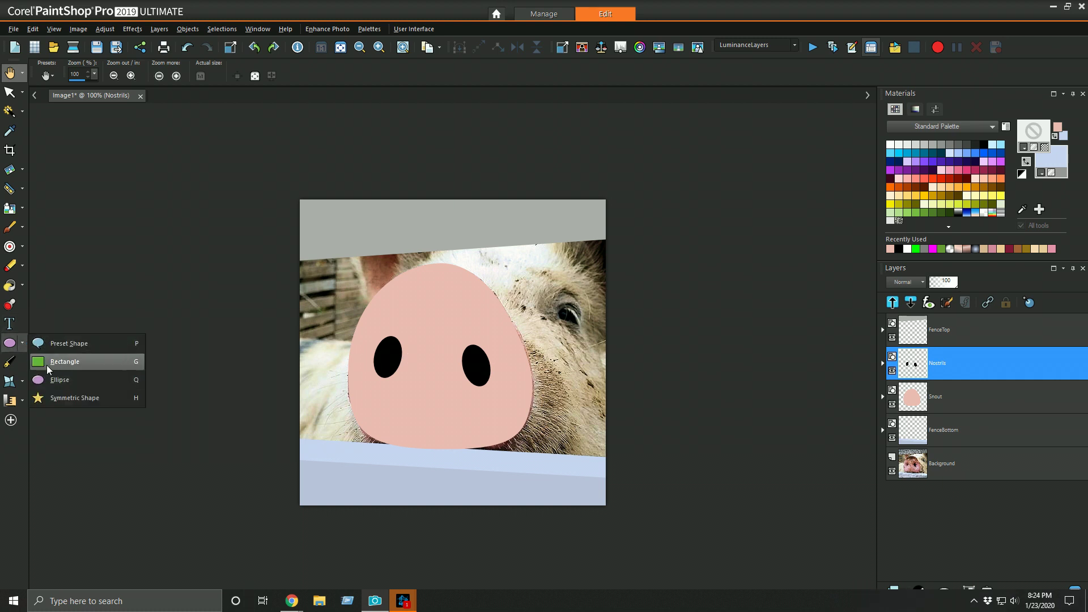
{"action": "left_click", "coordinate": [63, 362]}
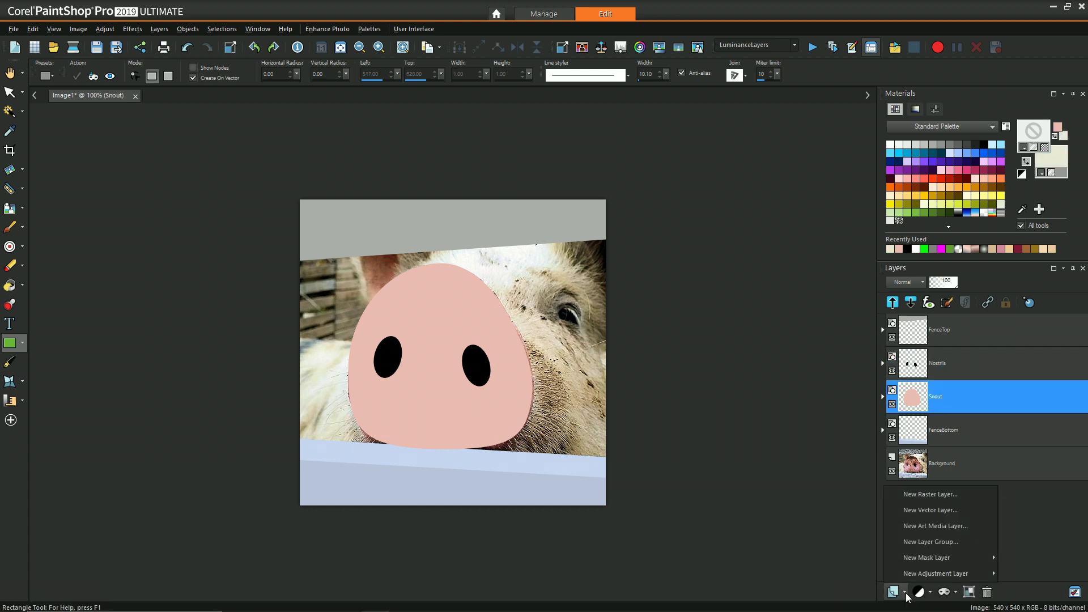
{"action": "left_click", "coordinate": [923, 503]}
{"action": "left_click_drag", "start_coordinate": [248, 335], "coordinate": [666, 478]}
{"action": "left_click_drag", "start_coordinate": [941, 430], "coordinate": [941, 470]}
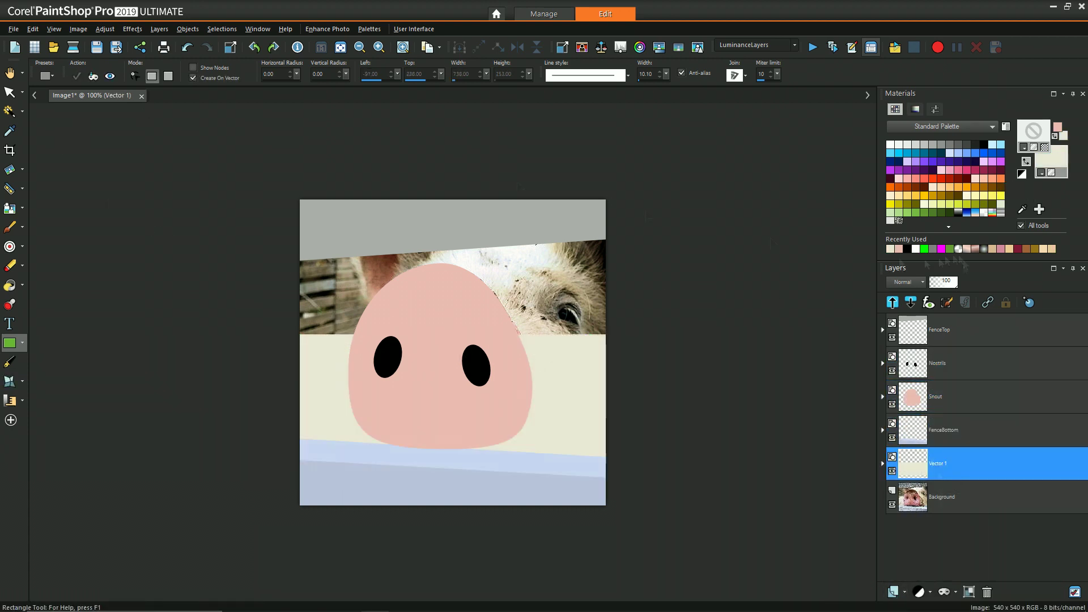
Lower the cream rectangle layer's opacity to 57 and rotate the rectangle slightly clockwise to follow the pig's back line
{"action": "left_click_drag", "start_coordinate": [957, 282], "coordinate": [945, 281]}
{"action": "left_click", "coordinate": [10, 91]}
{"action": "left_click", "coordinate": [469, 411]}
{"action": "left_click_drag", "start_coordinate": [485, 406], "coordinate": [454, 418]}
{"action": "left_click", "coordinate": [941, 463]}
{"action": "key", "text": "a"}
{"action": "left_click_drag", "start_coordinate": [921, 463], "coordinate": [896, 446]}
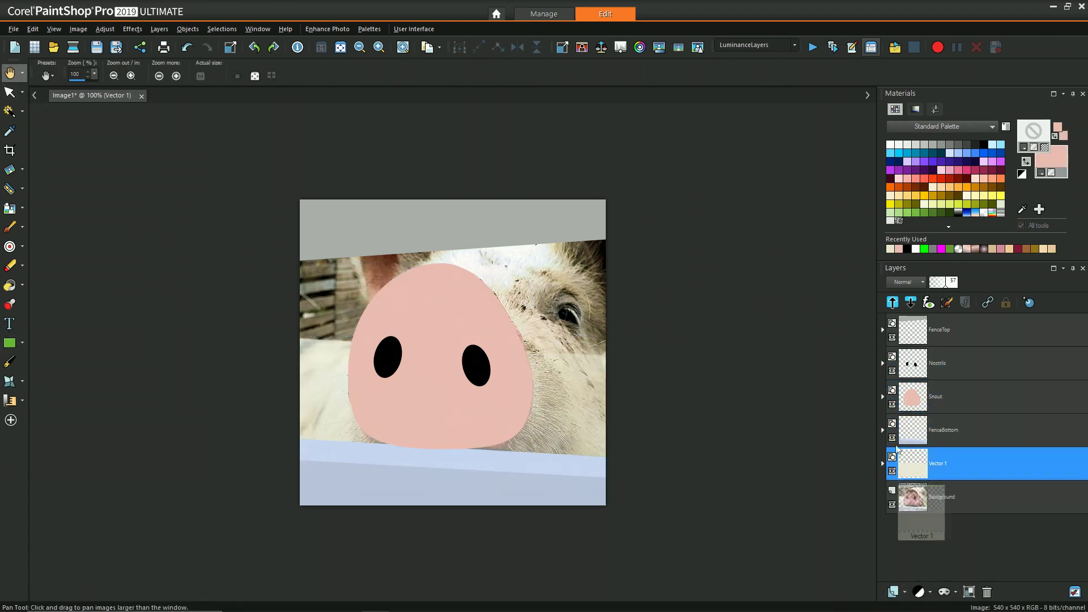
Rename the cream rectangle's layer as BackBody and return its opacity to 100
{"action": "double_click", "coordinate": [937, 463]}
{"action": "type", "text": "BackBody"}
{"action": "key", "text": "Return"}
{"action": "left_click_drag", "start_coordinate": [945, 281], "coordinate": [958, 282]}
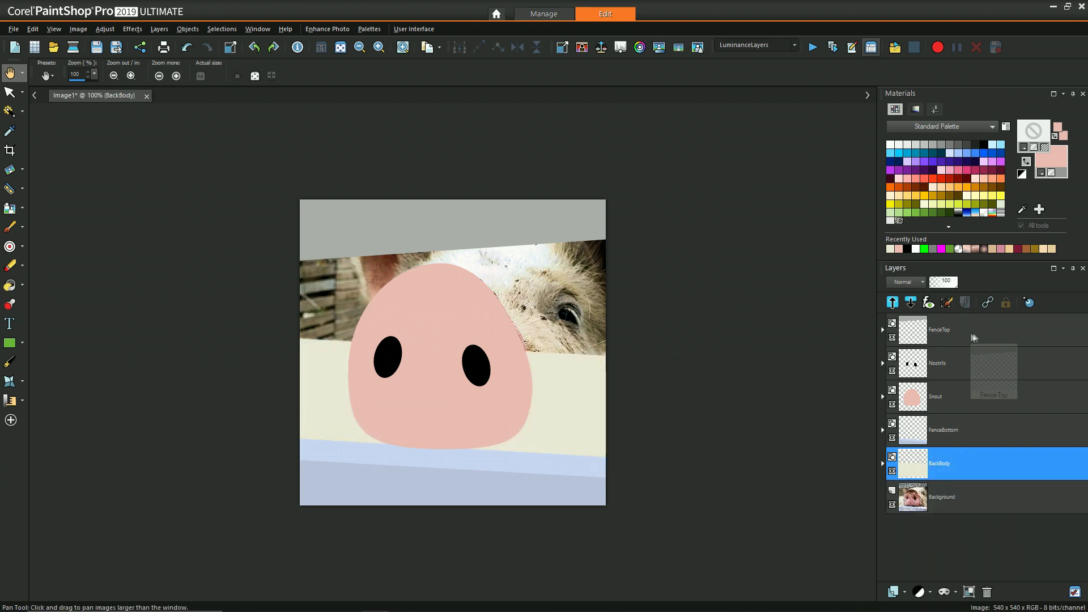
Draw a large beige ellipse over the pig's head on the BackBody layer, widen it toward the ear, and lower the layer opacity to 51
{"action": "left_click", "coordinate": [22, 342]}
{"action": "left_click", "coordinate": [62, 361]}
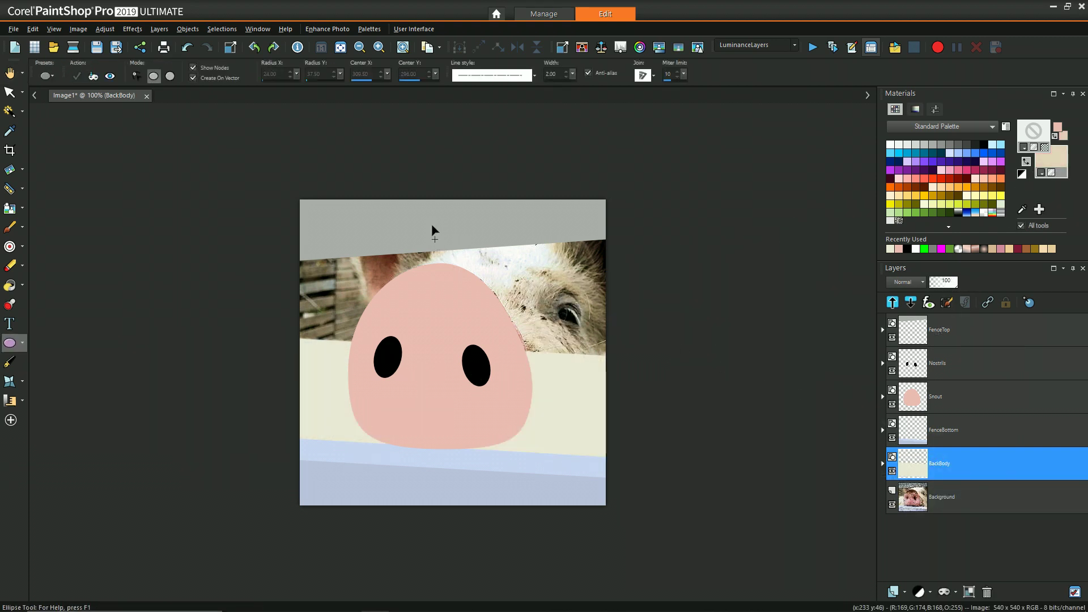
{"action": "left_click_drag", "start_coordinate": [432, 226], "coordinate": [617, 431]}
{"action": "left_click_drag", "start_coordinate": [432, 327], "coordinate": [412, 327]}
{"action": "key", "text": "k"}
{"action": "left_click_drag", "start_coordinate": [539, 340], "coordinate": [524, 340]}
{"action": "left_click_drag", "start_coordinate": [957, 282], "coordinate": [944, 281]}
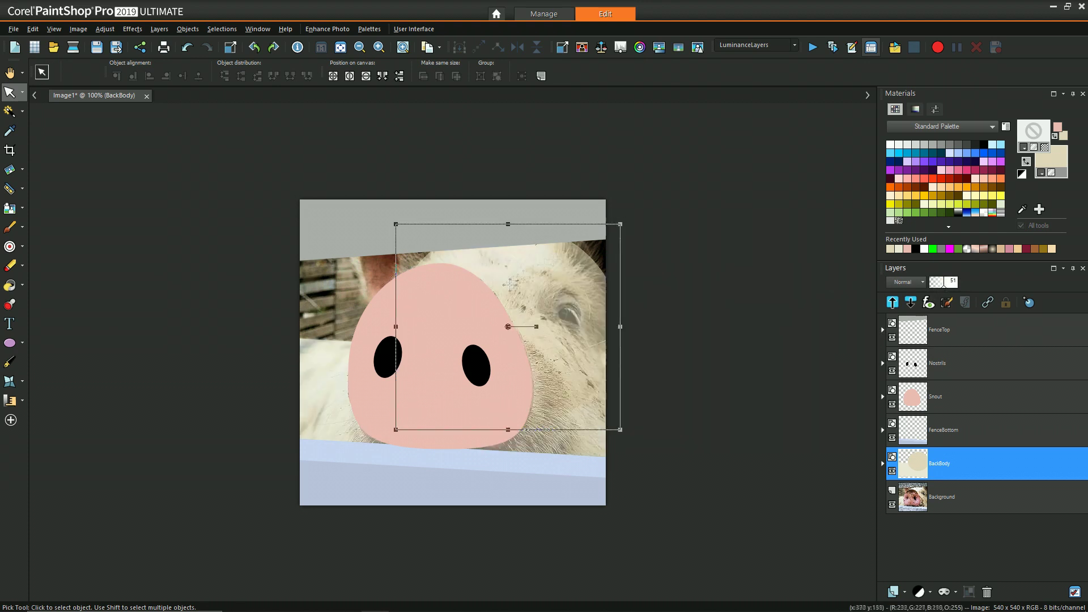
Reshape the upper half of the head ellipse with the Pen tool, adding an upper-left node and moving the top and right nodes outward
{"action": "key", "text": "v"}
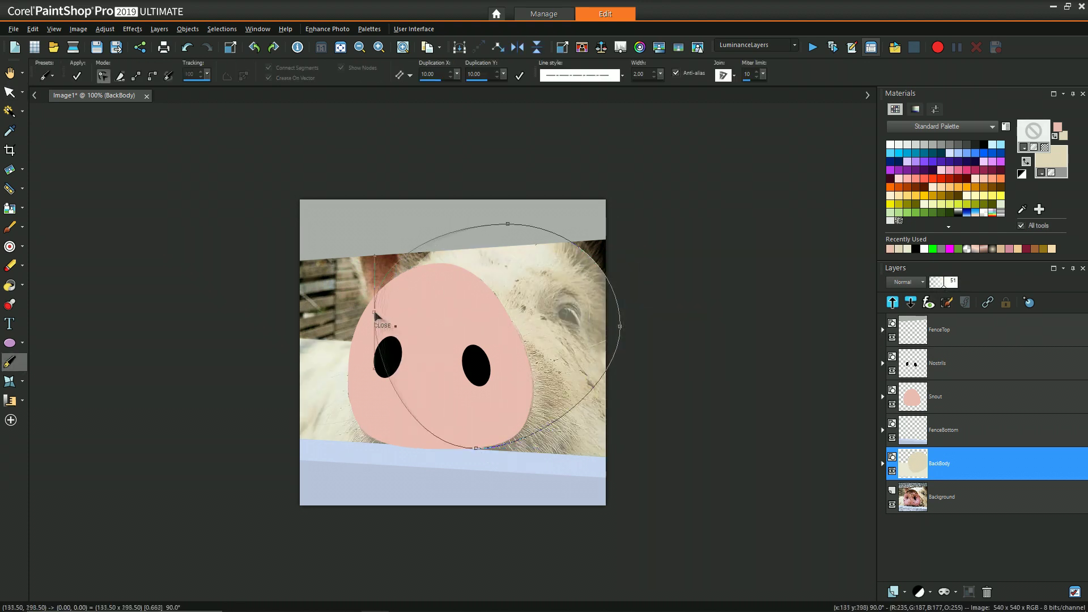
{"action": "left_click", "coordinate": [433, 240], "text": "ctrl"}
{"action": "left_click_drag", "start_coordinate": [432, 240], "coordinate": [442, 255]}
{"action": "left_click_drag", "start_coordinate": [508, 223], "coordinate": [498, 219]}
{"action": "left_click_drag", "start_coordinate": [442, 255], "coordinate": [433, 250]}
{"action": "left_click_drag", "start_coordinate": [620, 326], "coordinate": [614, 331]}
Add nodes along the head path's lower half and pull them behind the fence and along the snout's left edge, raising the layer opacity slightly
{"action": "left_click", "coordinate": [535, 435], "text": "ctrl"}
{"action": "left_click_drag", "start_coordinate": [534, 435], "coordinate": [607, 463]}
{"action": "left_click_drag", "start_coordinate": [476, 448], "coordinate": [401, 445]}
{"action": "left_click", "coordinate": [367, 380], "text": "ctrl"}
{"action": "left_click_drag", "start_coordinate": [367, 380], "coordinate": [350, 370]}
{"action": "left_click_drag", "start_coordinate": [374, 312], "coordinate": [365, 311]}
{"action": "left_click_drag", "start_coordinate": [943, 284], "coordinate": [947, 285]}
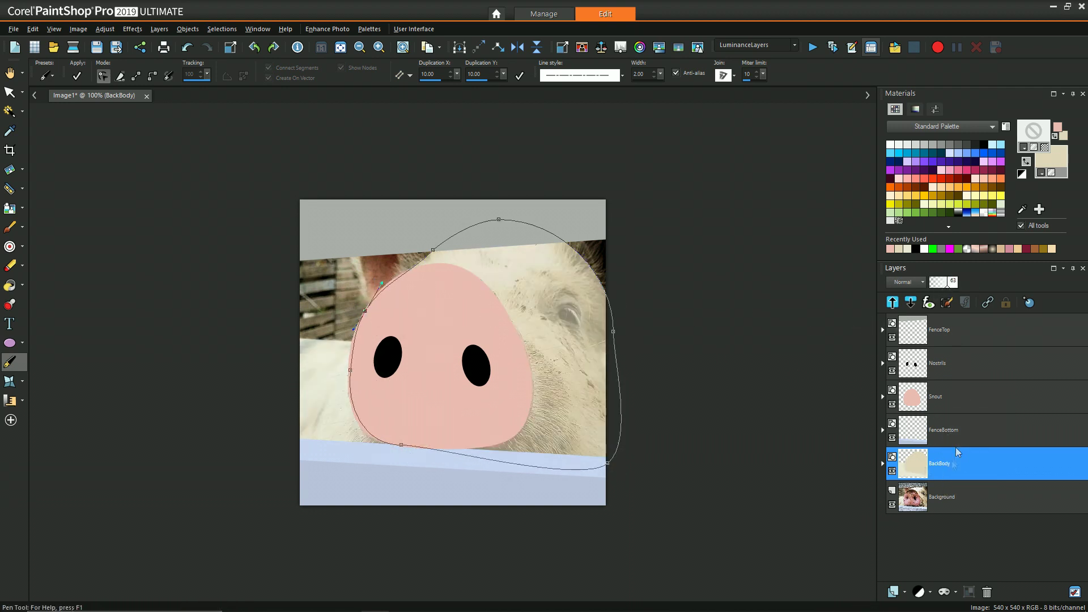
Add a vector layer above BackBody, draw a black ellipse with radii of about 18.5 and 20.5 over the eye, and lower the layer's opacity
{"action": "left_click", "coordinate": [893, 591]}
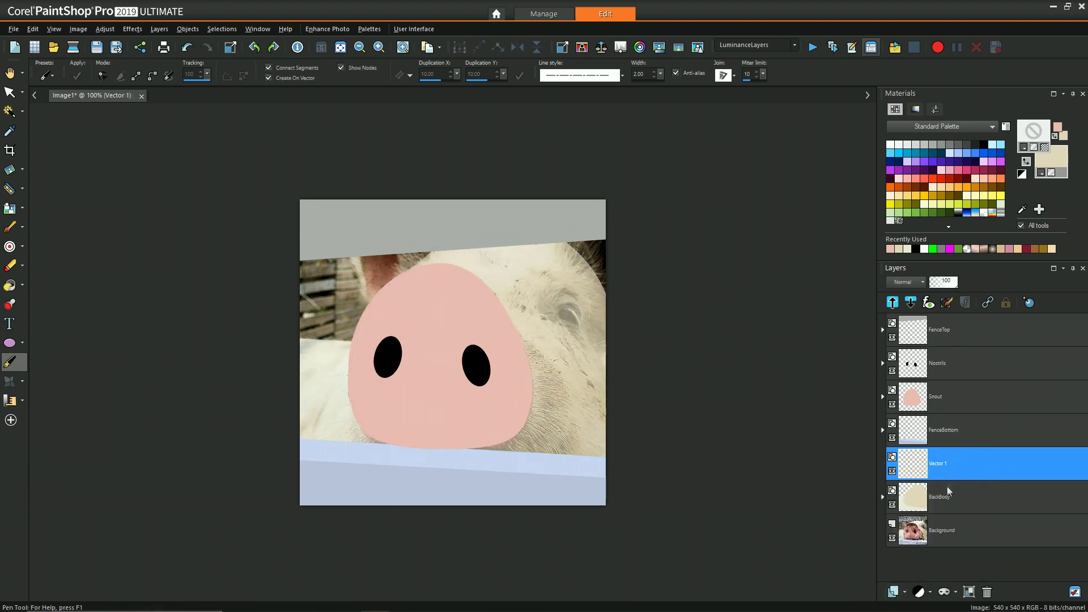
{"action": "left_click", "coordinate": [18, 351]}
{"action": "scroll", "coordinate": [582, 334], "scroll_direction": "up", "scroll_amount": 1}
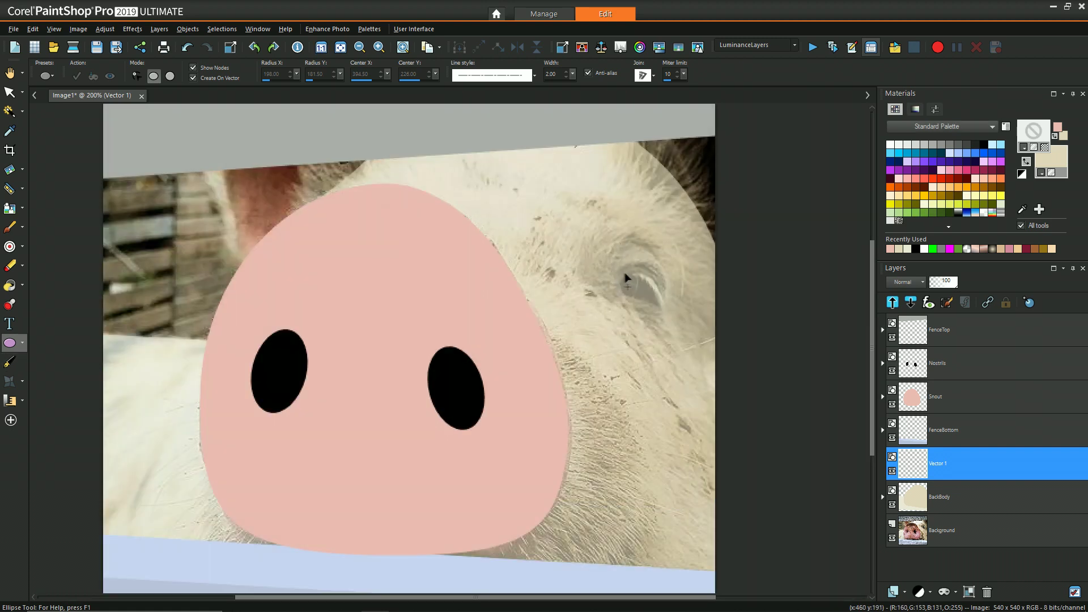
{"action": "left_click_drag", "start_coordinate": [619, 273], "coordinate": [663, 317]}
{"action": "key", "text": "ctrl+z"}
{"action": "right_click", "coordinate": [1052, 157]}
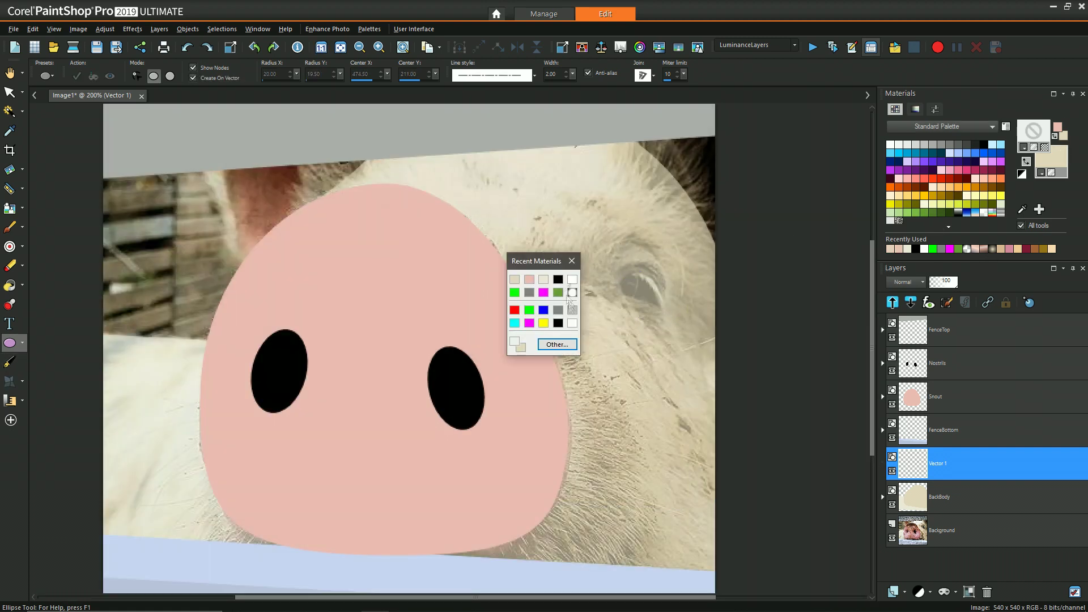
{"action": "left_click", "coordinate": [556, 279]}
{"action": "left_click_drag", "start_coordinate": [620, 272], "coordinate": [663, 320]}
{"action": "left_click_drag", "start_coordinate": [956, 282], "coordinate": [948, 284]}
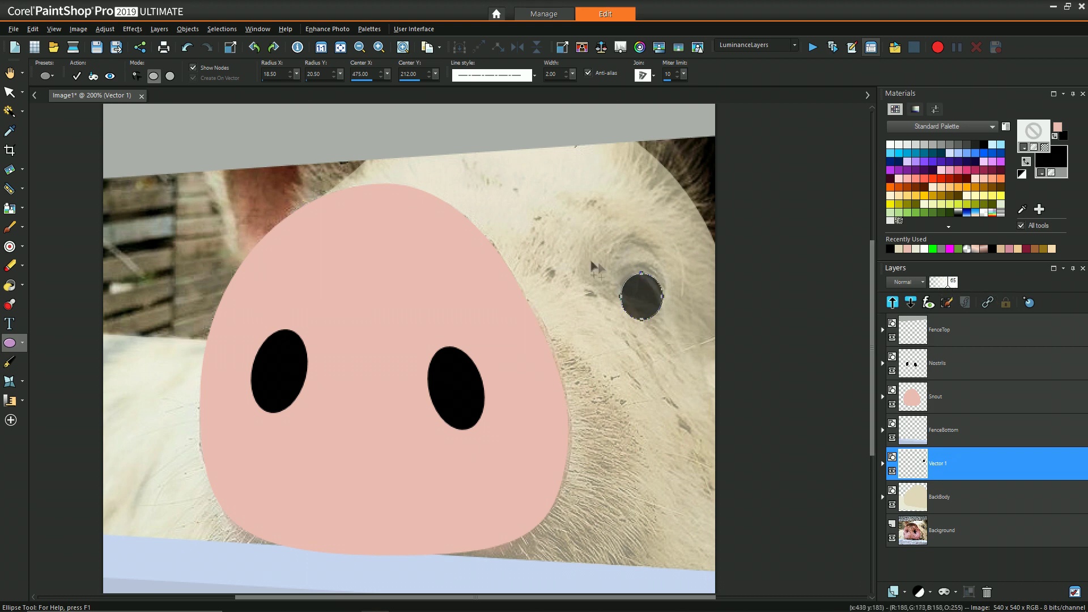
Convert the eye ellipse to a path, shift its top node slightly toward the snout and lower its outer node
{"action": "left_click", "coordinate": [9, 362]}
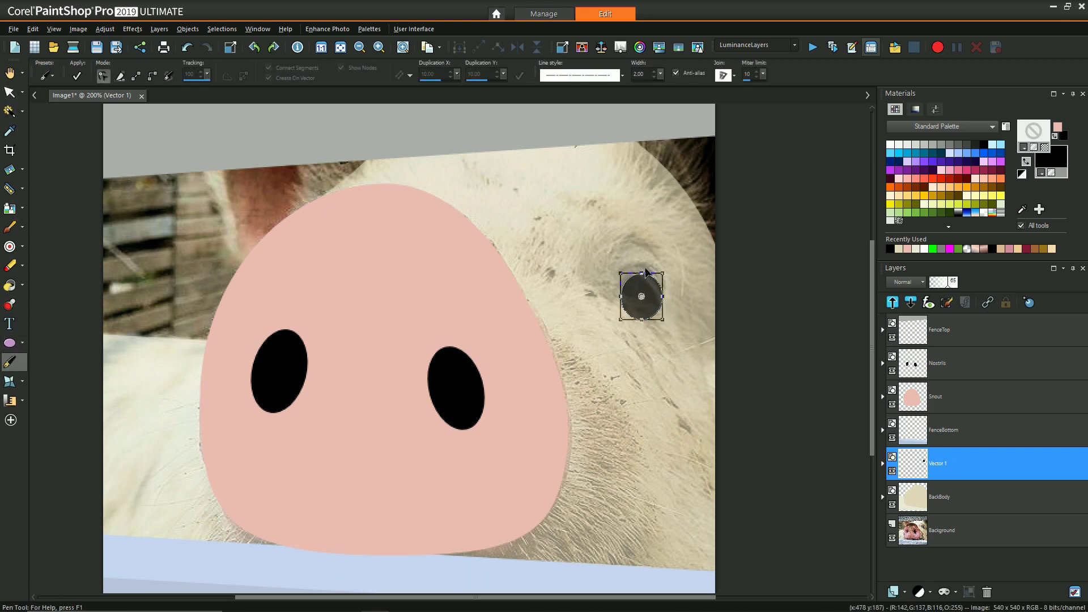
{"action": "right_click", "coordinate": [635, 279]}
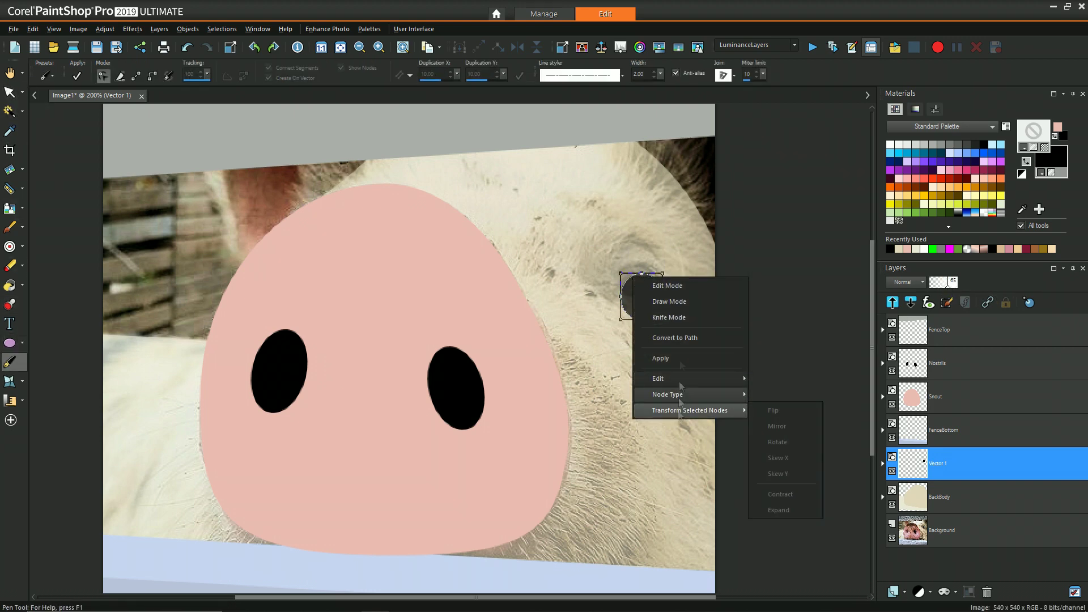
{"action": "left_click", "coordinate": [674, 338]}
{"action": "scroll", "coordinate": [661, 290], "scroll_direction": "up", "scroll_amount": 4}
{"action": "left_click_drag", "start_coordinate": [583, 229], "coordinate": [568, 228]}
{"action": "left_click_drag", "start_coordinate": [647, 298], "coordinate": [643, 322]}
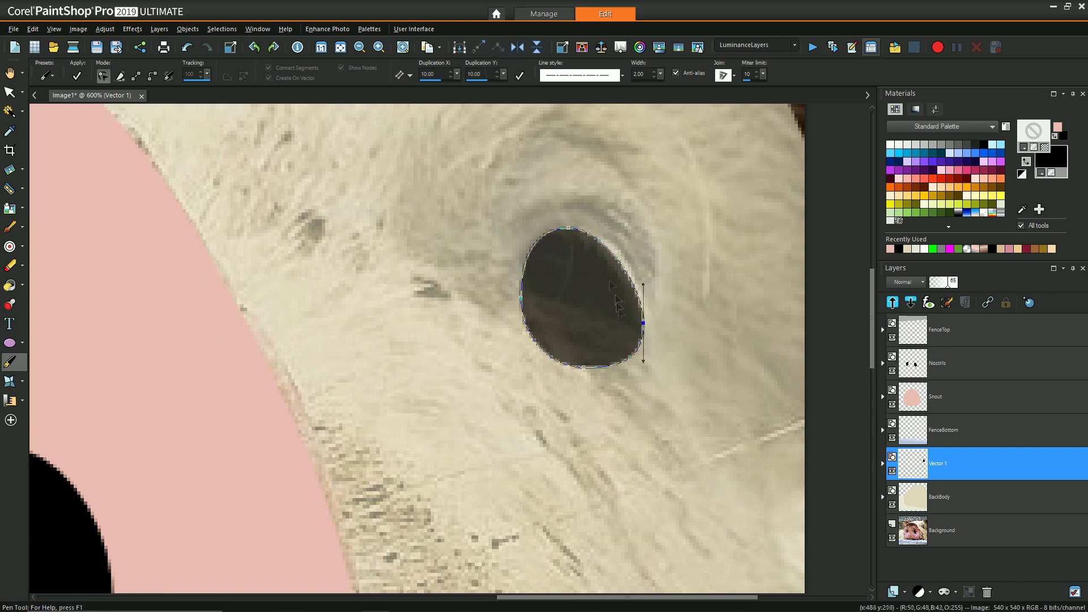
Bend the eye path into an arched crescent by pulling its bottom node upward and adjusting the two corner curves
{"action": "left_click_drag", "start_coordinate": [643, 362], "coordinate": [627, 316]}
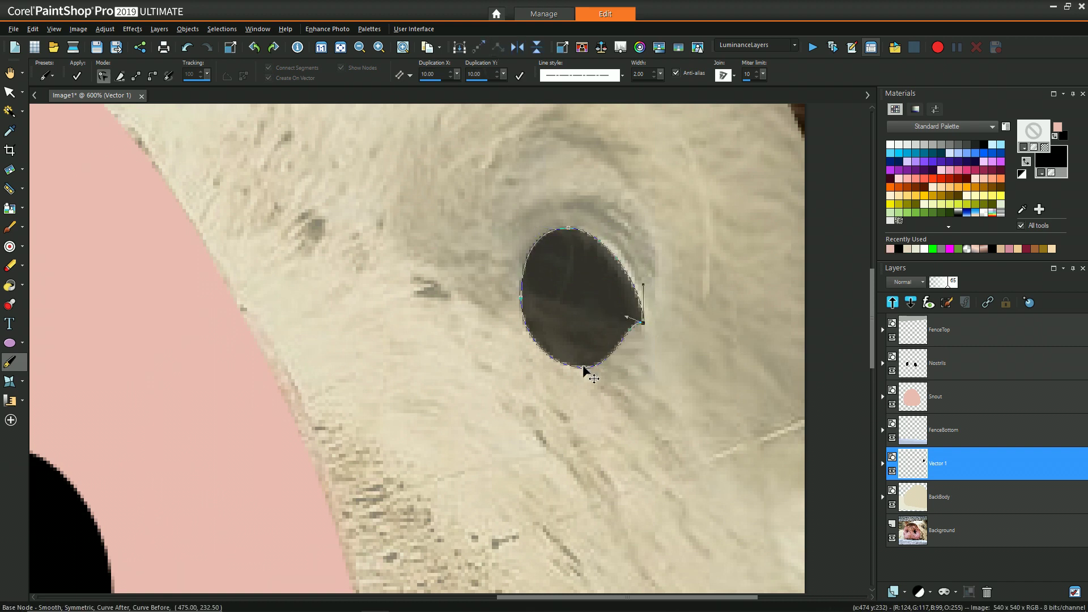
{"action": "left_click_drag", "start_coordinate": [584, 370], "coordinate": [561, 293]}
{"action": "left_click", "coordinate": [521, 298]}
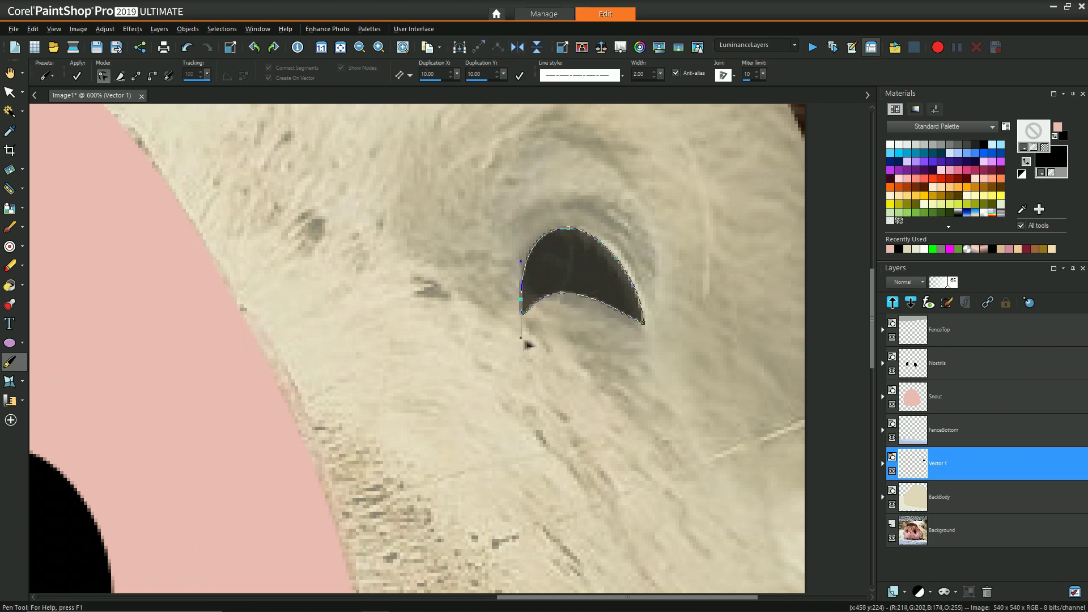
{"action": "scroll", "coordinate": [527, 343], "scroll_direction": "down", "scroll_amount": 6}
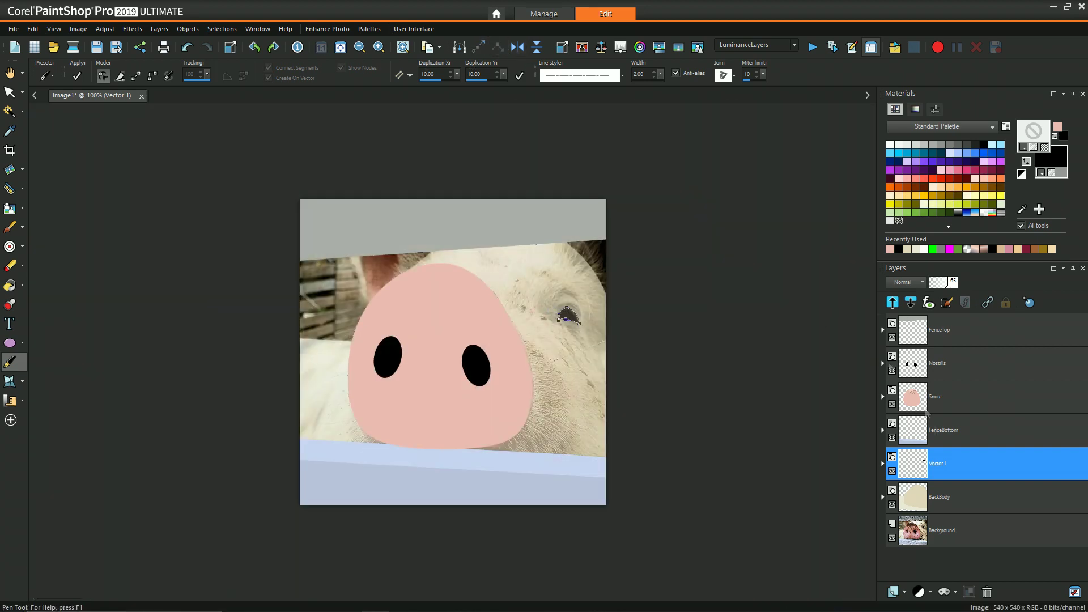
Name the eye layer Eye and, with BackBody's opacity back at 100, add a vector layer named Background beneath it
{"action": "right_click", "coordinate": [964, 317]}
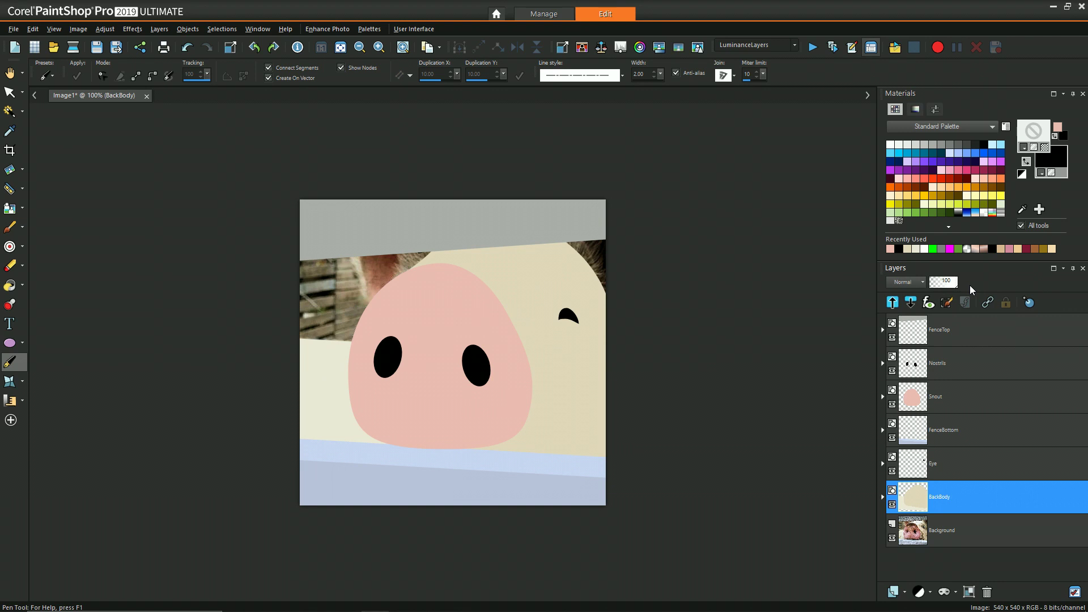
{"action": "left_click", "coordinate": [893, 591]}
{"action": "right_click", "coordinate": [964, 523]}
{"action": "left_click", "coordinate": [960, 424]}
{"action": "type", "text": "Background"}
{"action": "key", "text": "Return"}
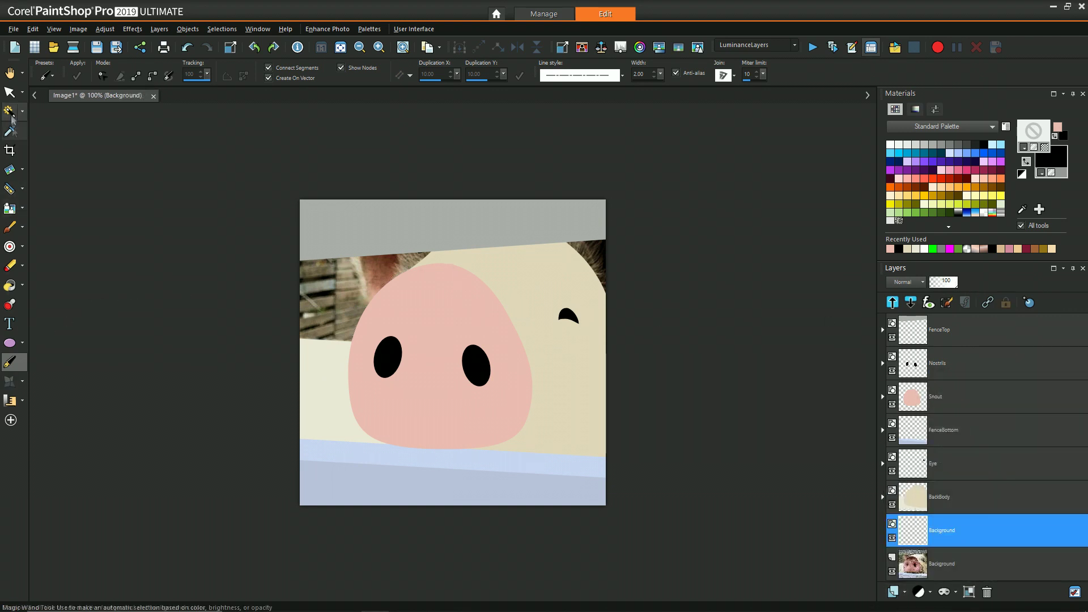
Draw a rectangle about 153 by 143 px behind the head's upper-right corner and recolor it reddish brown
{"action": "left_click", "coordinate": [10, 343]}
{"action": "left_click_drag", "start_coordinate": [546, 224], "coordinate": [633, 305]}
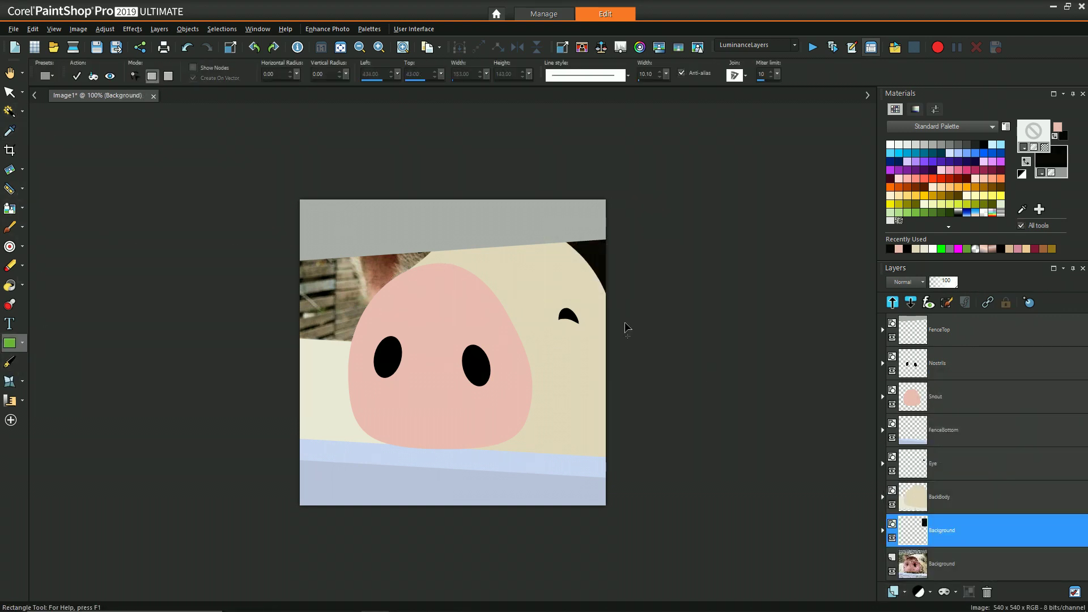
{"action": "key", "text": "k"}
{"action": "right_click", "coordinate": [1050, 161]}
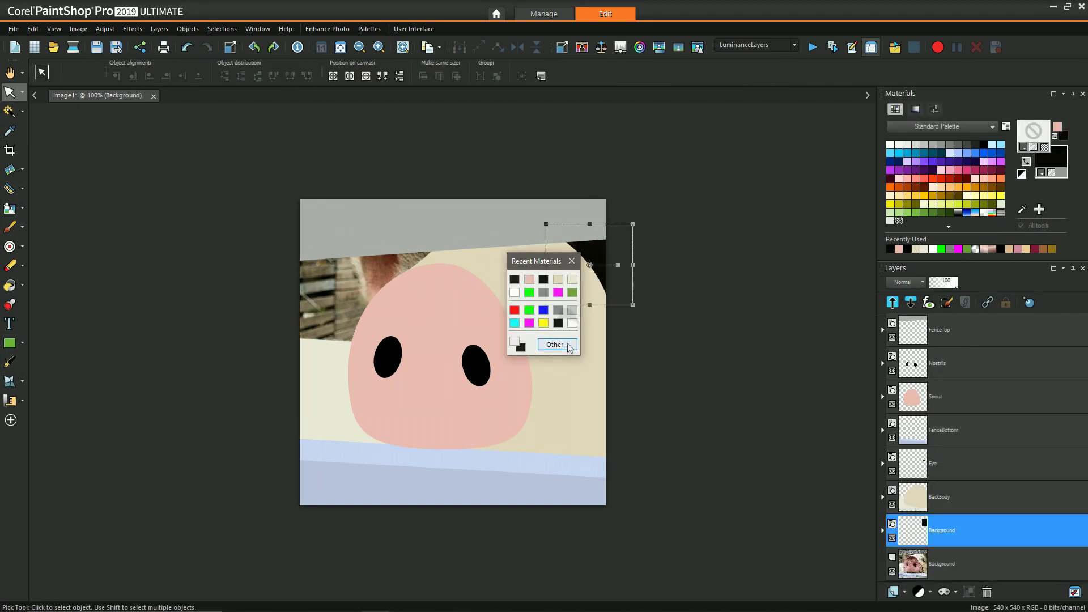
{"action": "left_click", "coordinate": [568, 344]}
{"action": "left_click", "coordinate": [627, 309]}
{"action": "left_click", "coordinate": [594, 447]}
Rename the vector layer holding the reddish-brown rectangle as LeftEar
{"action": "right_click", "coordinate": [963, 530]}
{"action": "left_click", "coordinate": [957, 432]}
{"action": "type", "text": "LeftEar"}
{"action": "key", "text": "Return"}
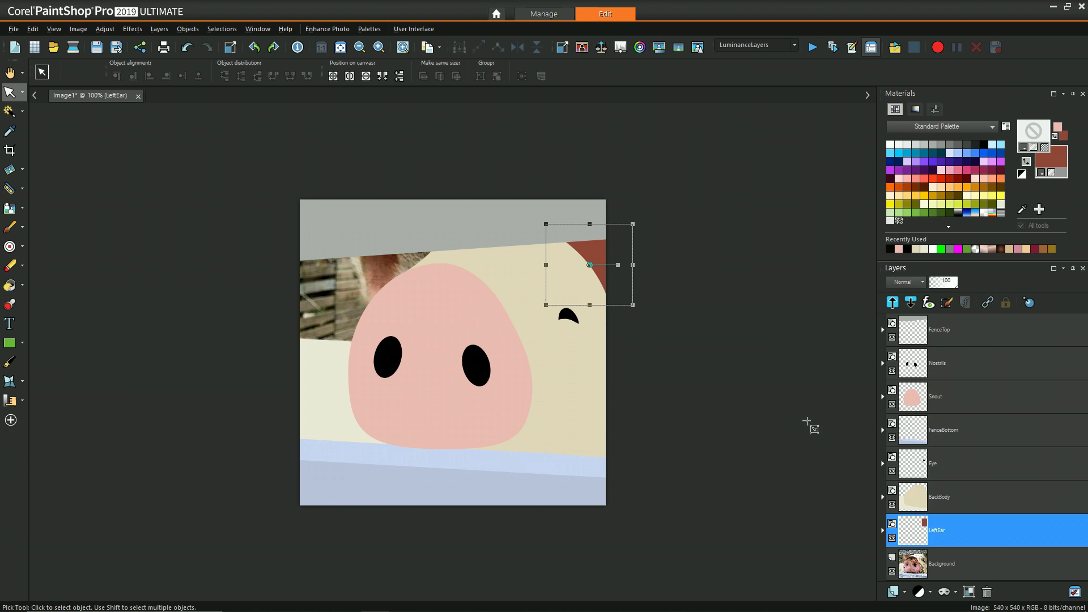
On a new vector layer above LeftEar, draw a reddish-brown ellipse over the ear beside the fence and stretch its top node up and left
{"action": "left_click", "coordinate": [904, 591]}
{"action": "left_click", "coordinate": [924, 508]}
{"action": "left_click", "coordinate": [22, 343]}
{"action": "left_click", "coordinate": [51, 375]}
{"action": "left_click_drag", "start_coordinate": [365, 228], "coordinate": [453, 326]}
{"action": "left_click_drag", "start_coordinate": [409, 227], "coordinate": [371, 204]}
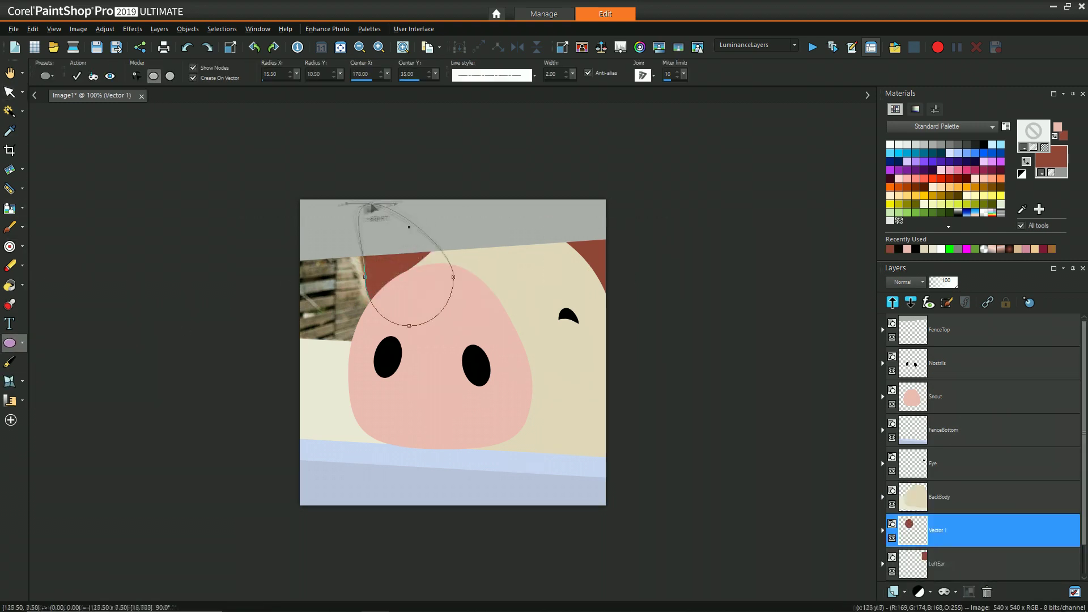
Name the ellipse's layer LeftInnerEar and add another vector layer directly above LeftEar
{"action": "key", "text": "a"}
{"action": "right_click", "coordinate": [945, 538]}
{"action": "left_click", "coordinate": [954, 423]}
{"action": "type", "text": "LeftInnerEar"}
{"action": "key", "text": "Return"}
{"action": "left_click", "coordinate": [943, 559]}
{"action": "left_click", "coordinate": [893, 591]}
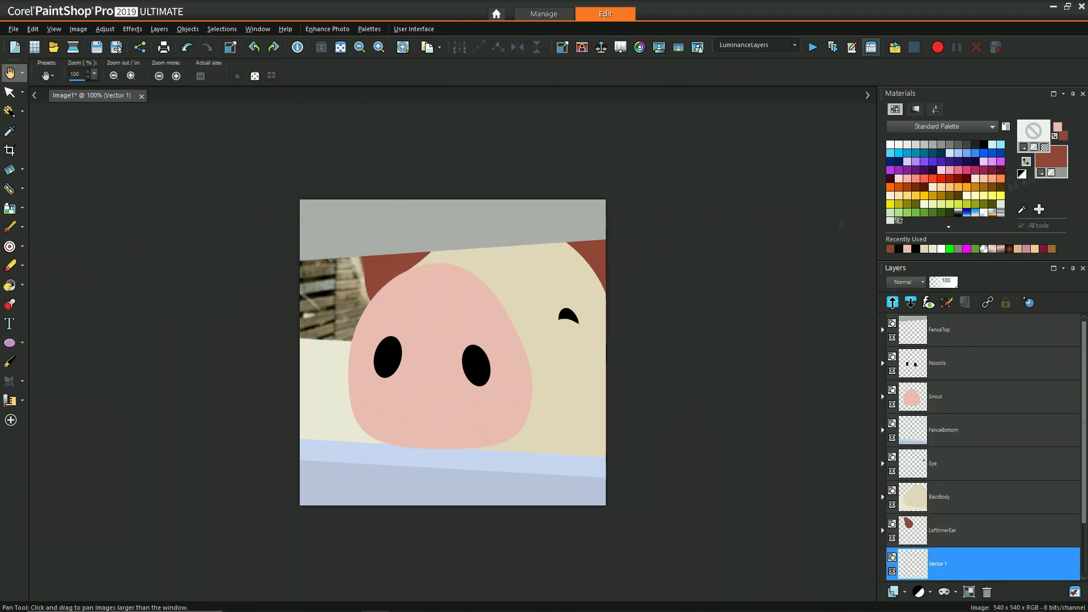
Draw a slightly larger ellipse in the head's beige behind the inner ear on the new layer and lower the layer's opacity
{"action": "left_click", "coordinate": [939, 496]}
{"action": "right_click", "coordinate": [590, 371]}
{"action": "key", "text": "e"}
{"action": "left_click", "coordinate": [939, 563]}
{"action": "key", "text": "q"}
{"action": "left_click_drag", "start_coordinate": [355, 219], "coordinate": [442, 325]}
{"action": "key", "text": "k"}
{"action": "left_click", "coordinate": [951, 286]}
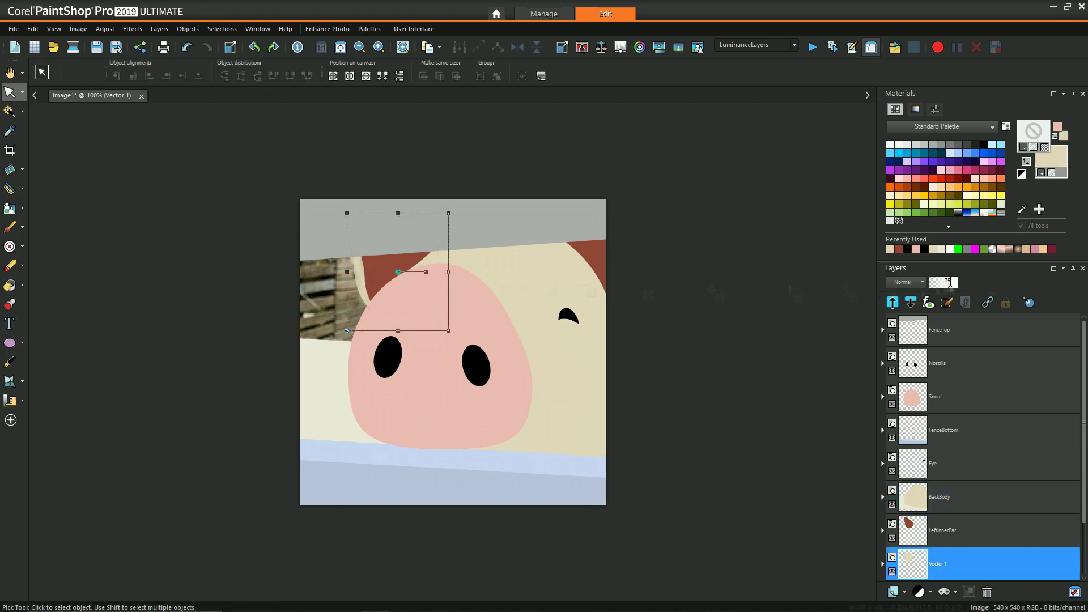
Convert the beige outer-ear ellipse to a path and pull its top node upward
{"action": "left_click", "coordinate": [10, 361]}
{"action": "right_click", "coordinate": [397, 212]}
{"action": "left_click", "coordinate": [447, 276]}
{"action": "left_click_drag", "start_coordinate": [398, 213], "coordinate": [394, 198]}
Delete the wide off-white body shape from the BackBody layer, keeping the head shape
{"action": "left_click", "coordinate": [10, 92]}
{"action": "left_click", "coordinate": [318, 397]}
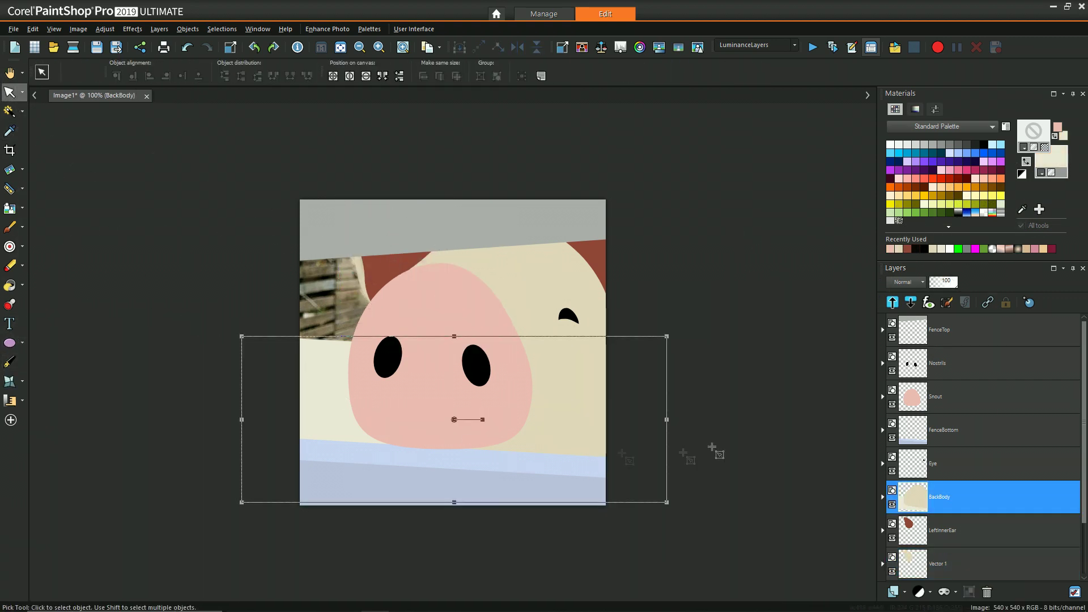
{"action": "left_click", "coordinate": [881, 497]}
{"action": "left_click", "coordinate": [951, 530]}
{"action": "left_click", "coordinate": [948, 558]}
{"action": "key", "text": "Delete"}
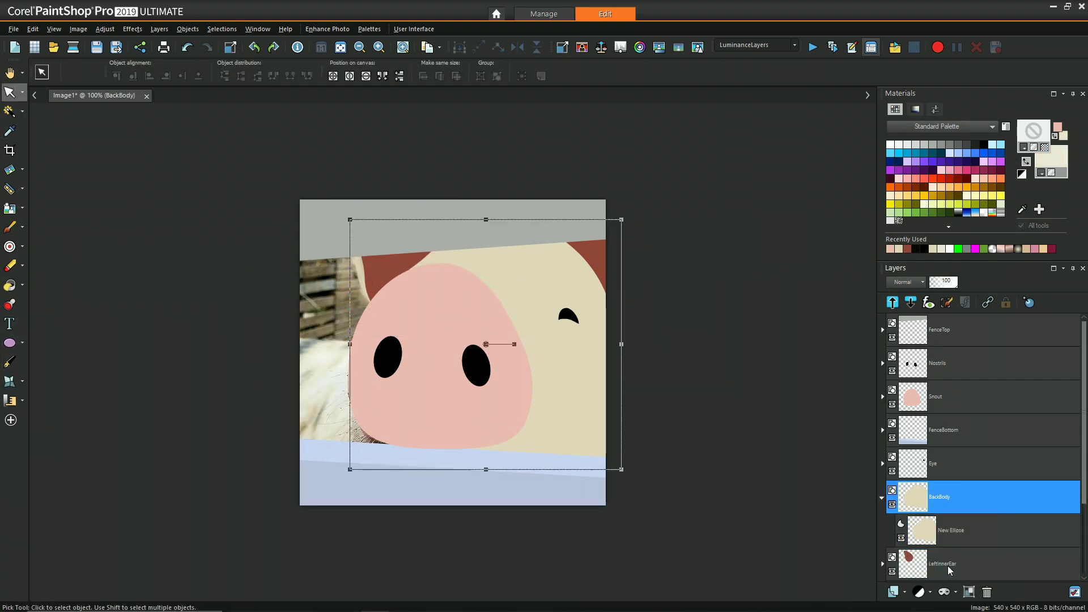
Sample the off-white fur color and draw a body ellipse with radii 211.5 and 107.5 at the snout's left on BackBody
{"action": "left_click", "coordinate": [445, 427]}
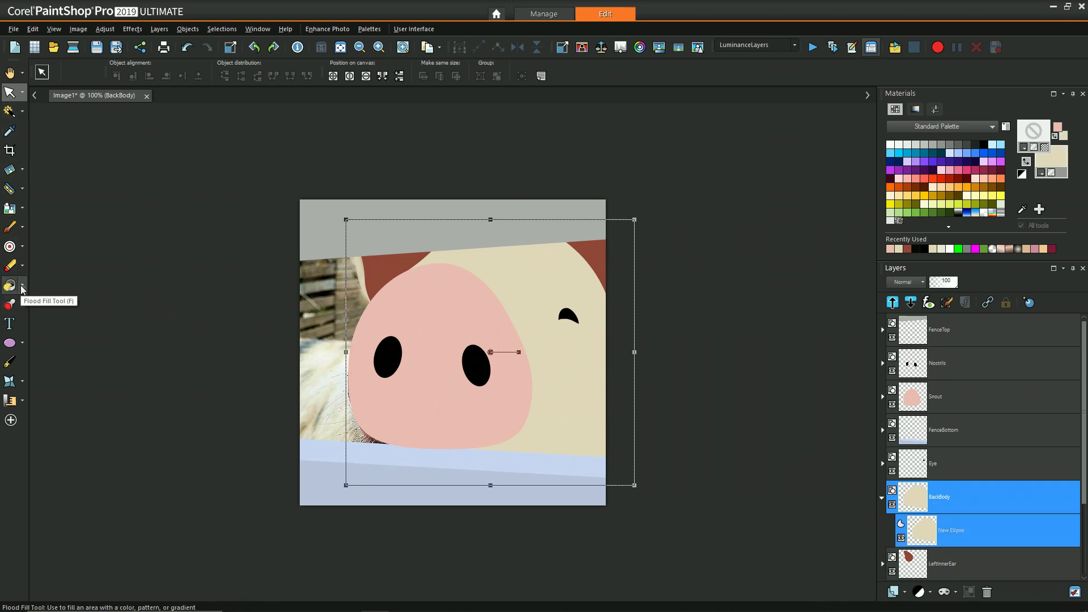
{"action": "left_click", "coordinate": [22, 343]}
{"action": "left_click", "coordinate": [62, 381]}
{"action": "right_click", "coordinate": [334, 381]}
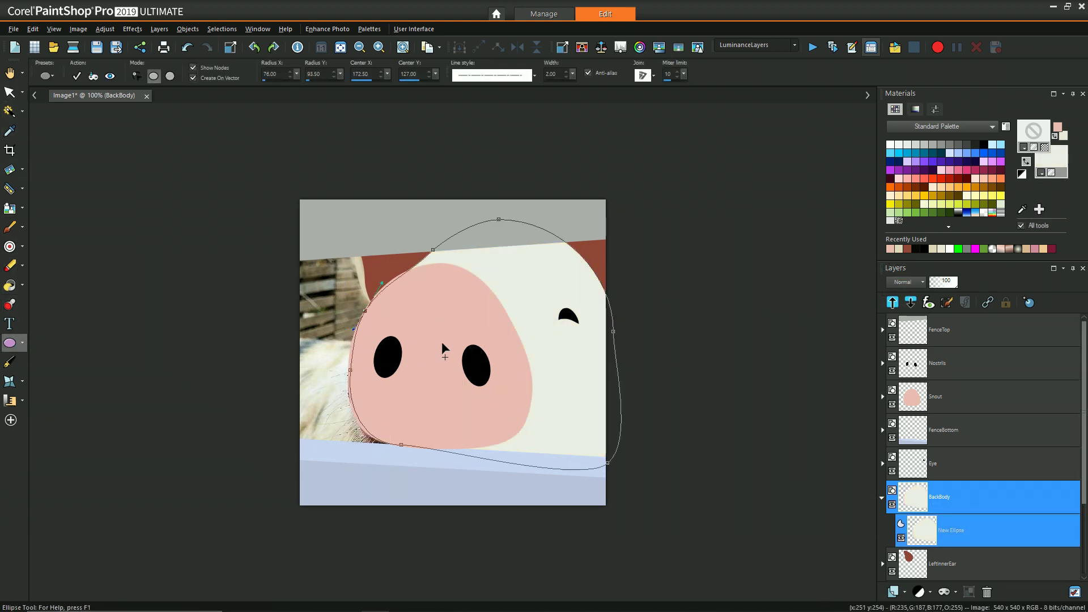
{"action": "key", "text": "ctrl+z"}
{"action": "left_click", "coordinate": [77, 76]}
{"action": "left_click", "coordinate": [1022, 209]}
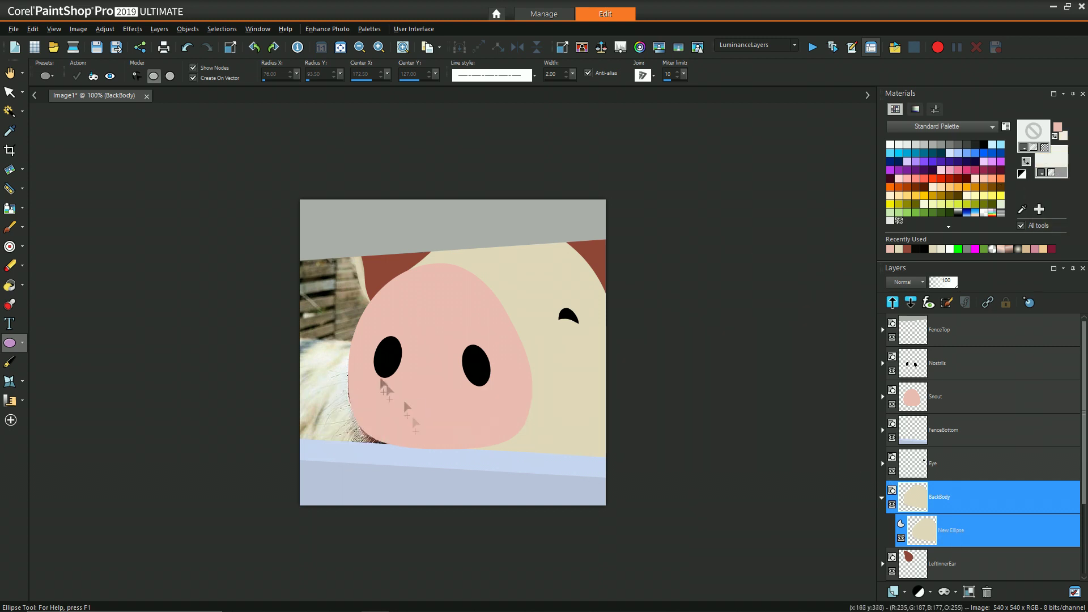
{"action": "left_click_drag", "start_coordinate": [356, 399], "coordinate": [476, 460]}
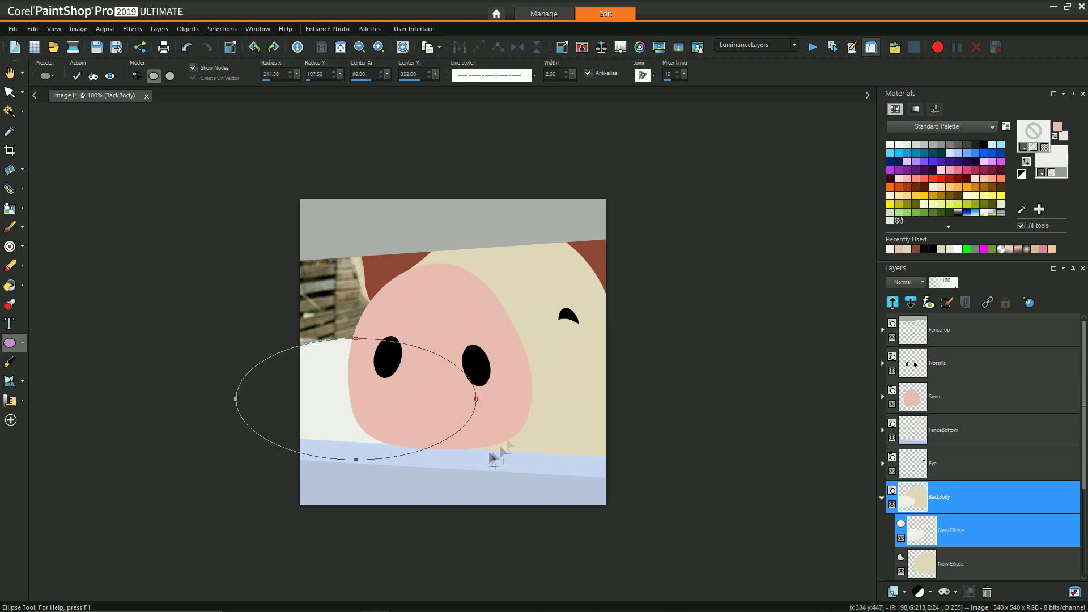
Convert the off-white body ellipse to a path and move its leftmost node slightly outward and up
{"action": "left_click", "coordinate": [9, 361]}
{"action": "right_click", "coordinate": [235, 398]}
{"action": "left_click", "coordinate": [274, 457]}
{"action": "left_click_drag", "start_coordinate": [236, 399], "coordinate": [230, 384]}
{"action": "left_click", "coordinate": [10, 73]}
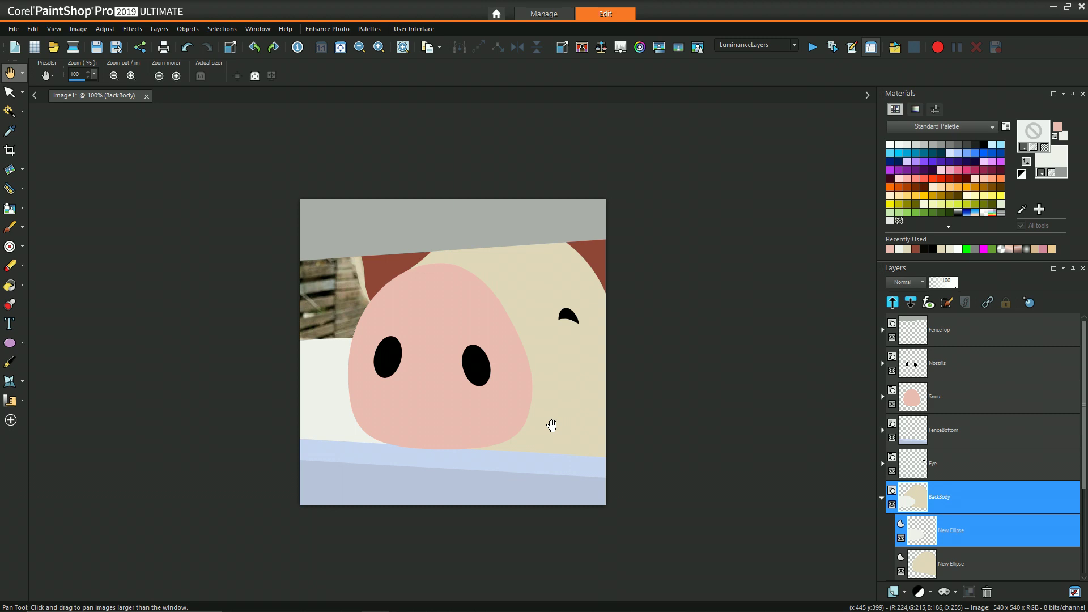
Draw a tan board about 227 px wide behind the ear layers, tilt it slightly, and repeat it downward as a stack of fence boards
{"action": "scroll", "coordinate": [284, 378], "scroll_direction": "down", "scroll_amount": 1}
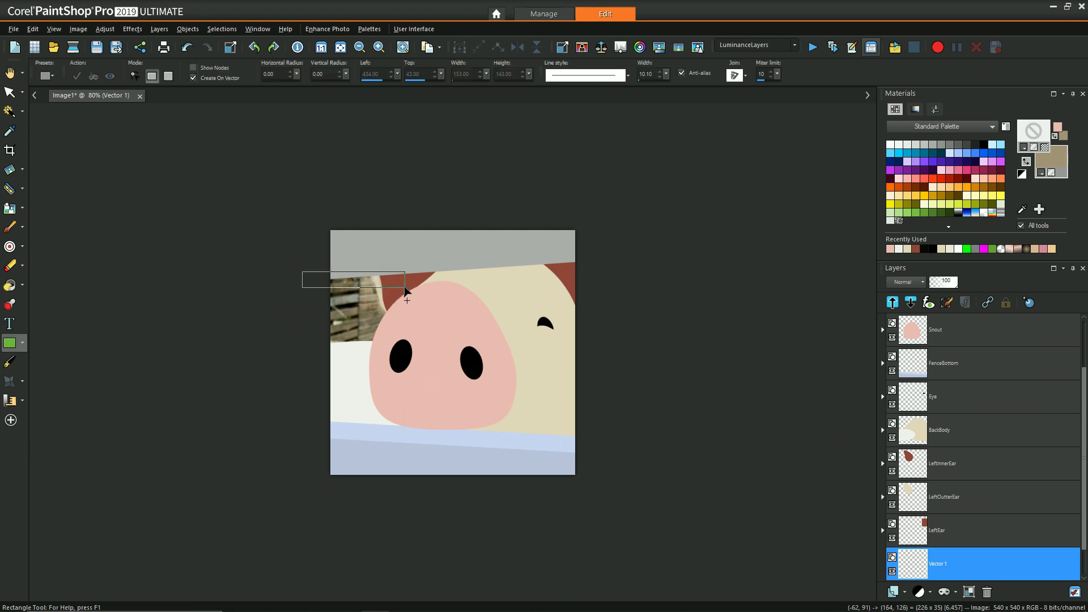
{"action": "left_click_drag", "start_coordinate": [404, 285], "coordinate": [405, 285]}
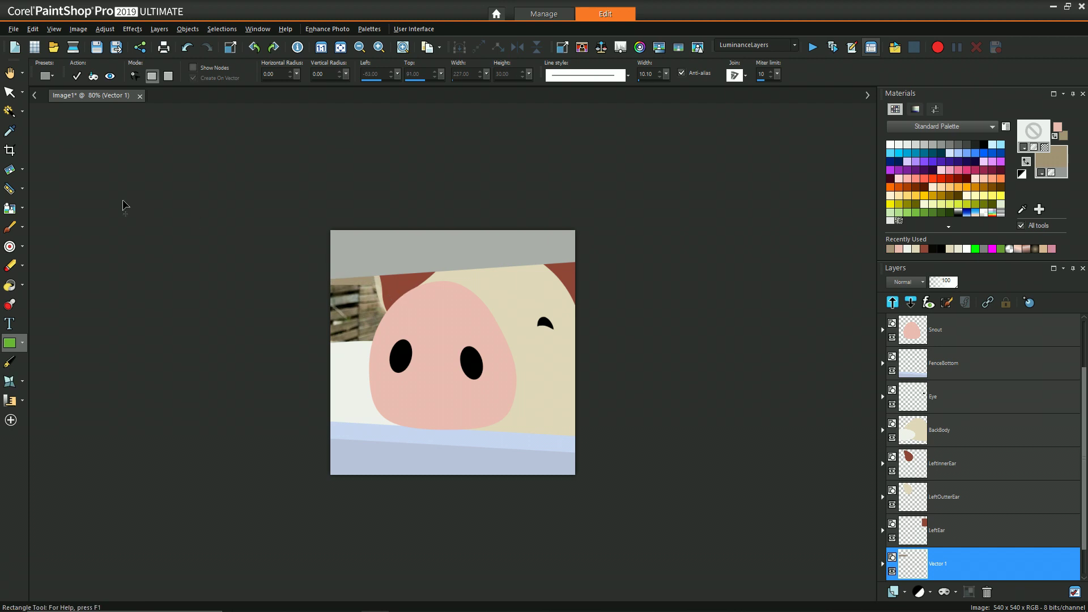
{"action": "key", "text": "k"}
{"action": "left_click_drag", "start_coordinate": [382, 279], "coordinate": [355, 283]}
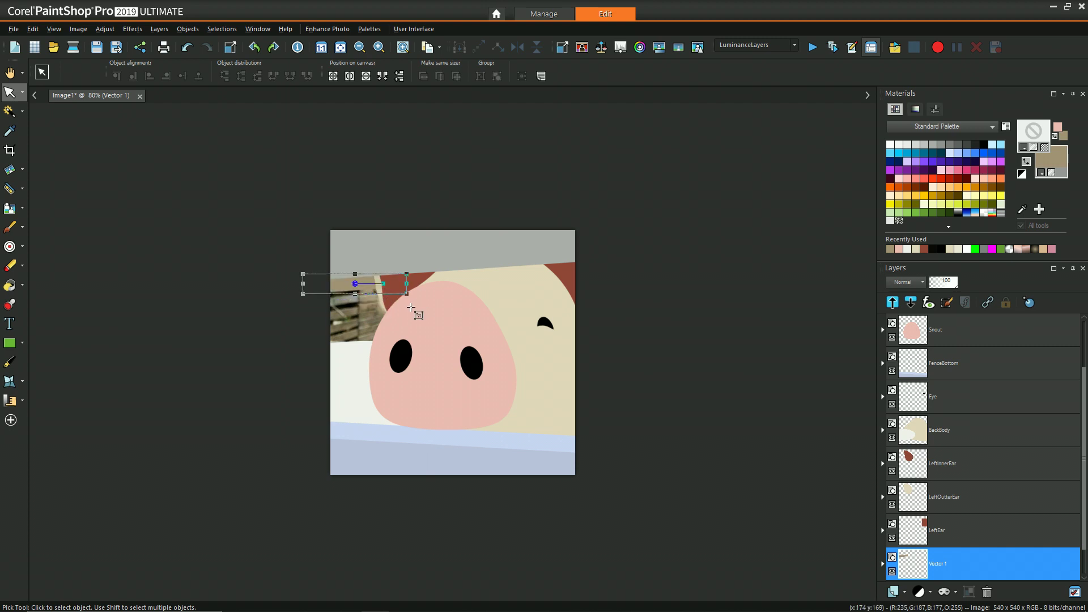
{"action": "left_click_drag", "start_coordinate": [354, 283], "coordinate": [370, 344]}
{"action": "left_click", "coordinate": [10, 73]}
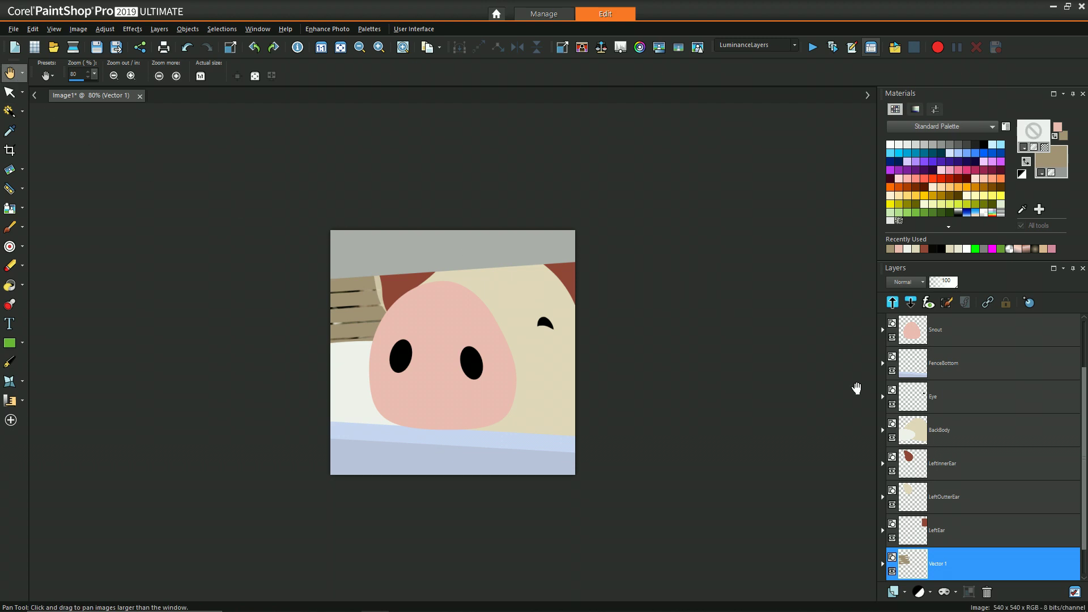
Add a new raster layer directly above the Background photo layer
{"action": "scroll", "coordinate": [942, 476], "scroll_direction": "down", "scroll_amount": 1}
{"action": "left_click", "coordinate": [944, 564]}
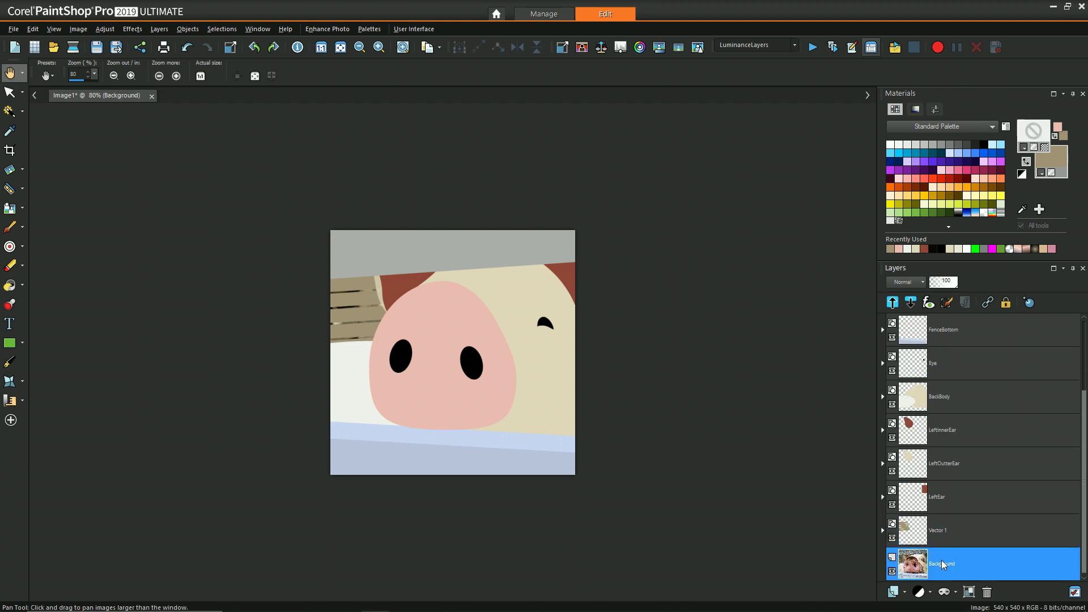
{"action": "left_click", "coordinate": [903, 593]}
{"action": "left_click", "coordinate": [920, 498]}
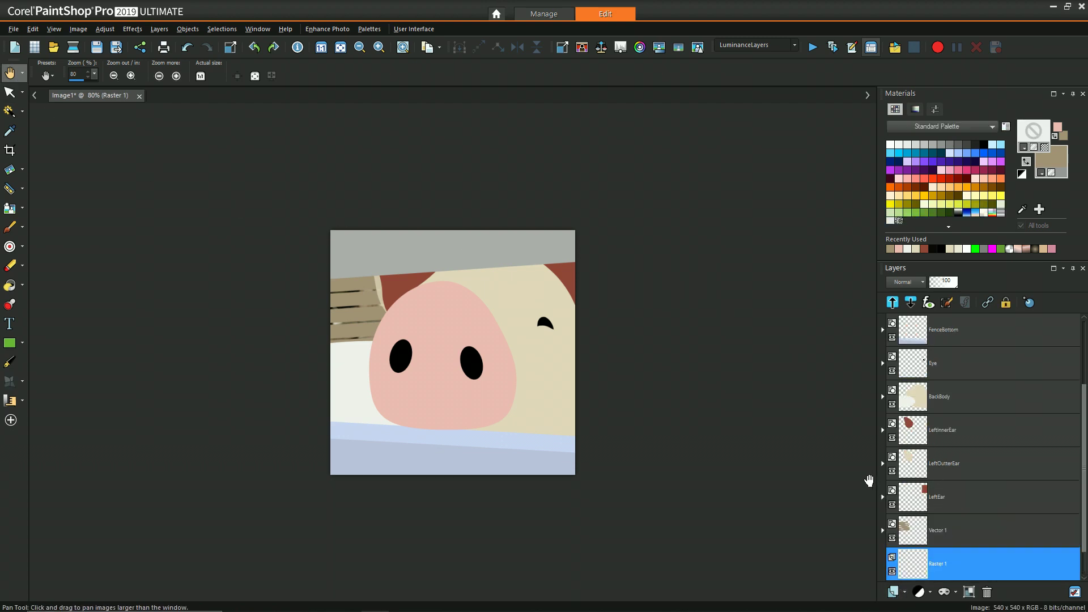
Darken the tan material to a very dark brown and fill the new raster layer with it
{"action": "key", "text": "f"}
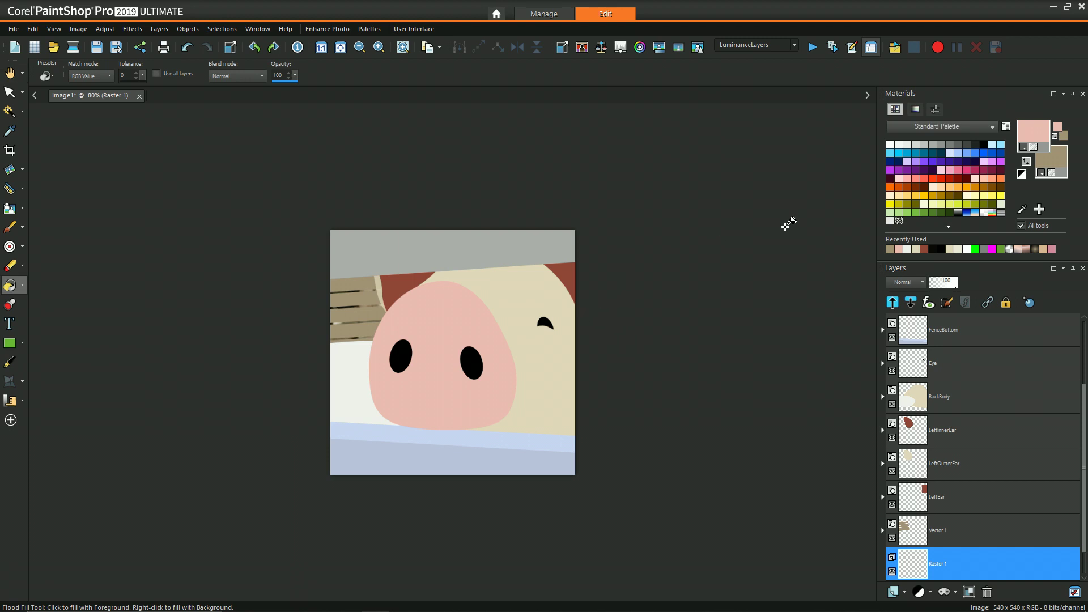
{"action": "left_click", "coordinate": [1054, 165]}
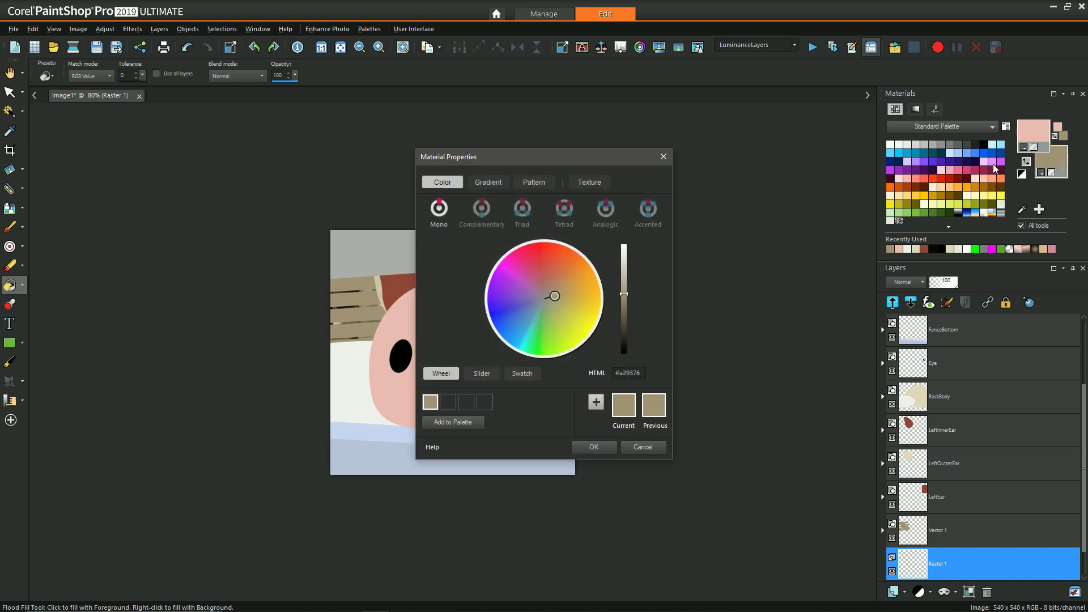
{"action": "left_click", "coordinate": [626, 336]}
{"action": "left_click", "coordinate": [594, 447]}
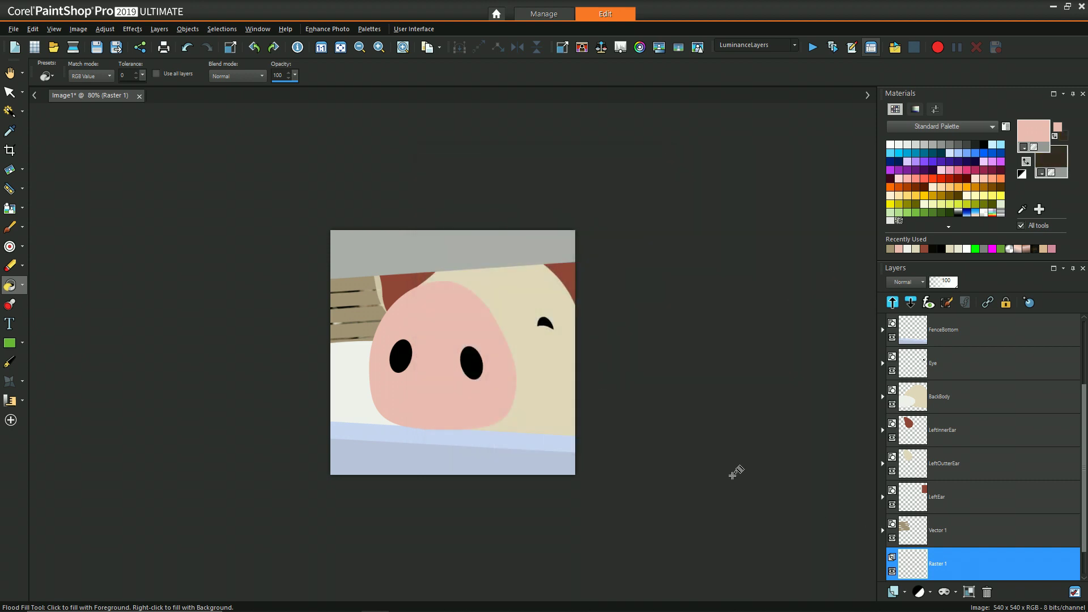
{"action": "left_click", "coordinate": [553, 395]}
{"action": "right_click", "coordinate": [560, 384]}
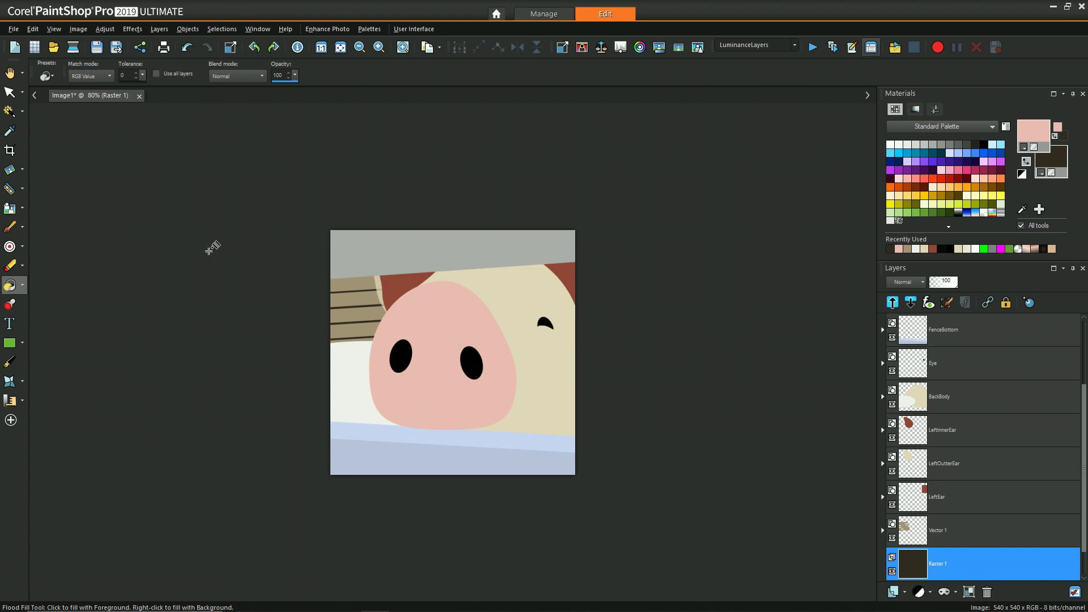
Recolor the off-white body shape on BackBody with the beige sampled from the head
{"action": "key", "text": "k"}
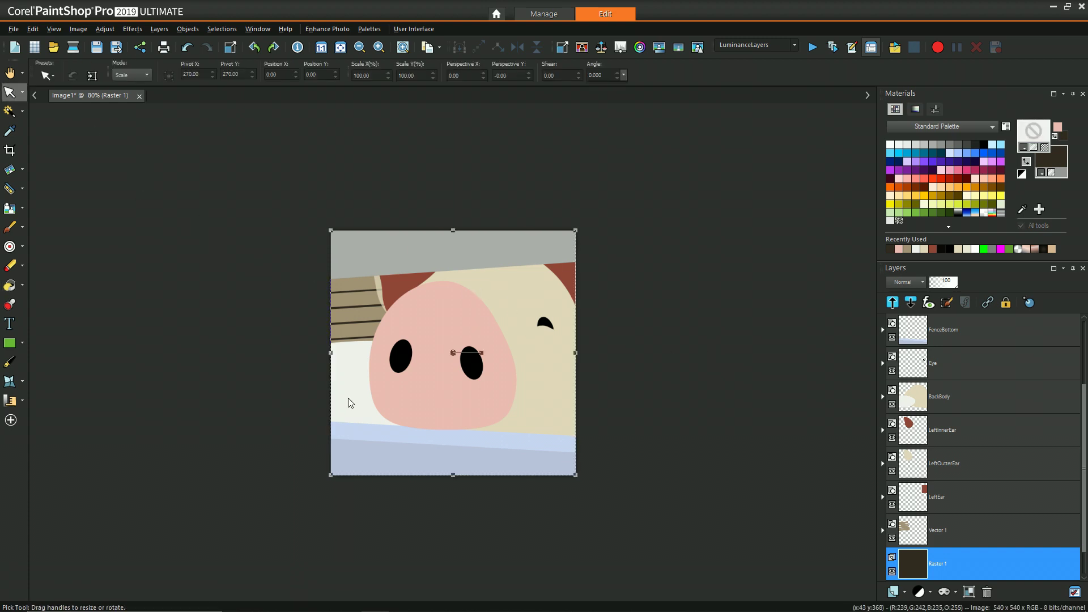
{"action": "left_click", "coordinate": [349, 403]}
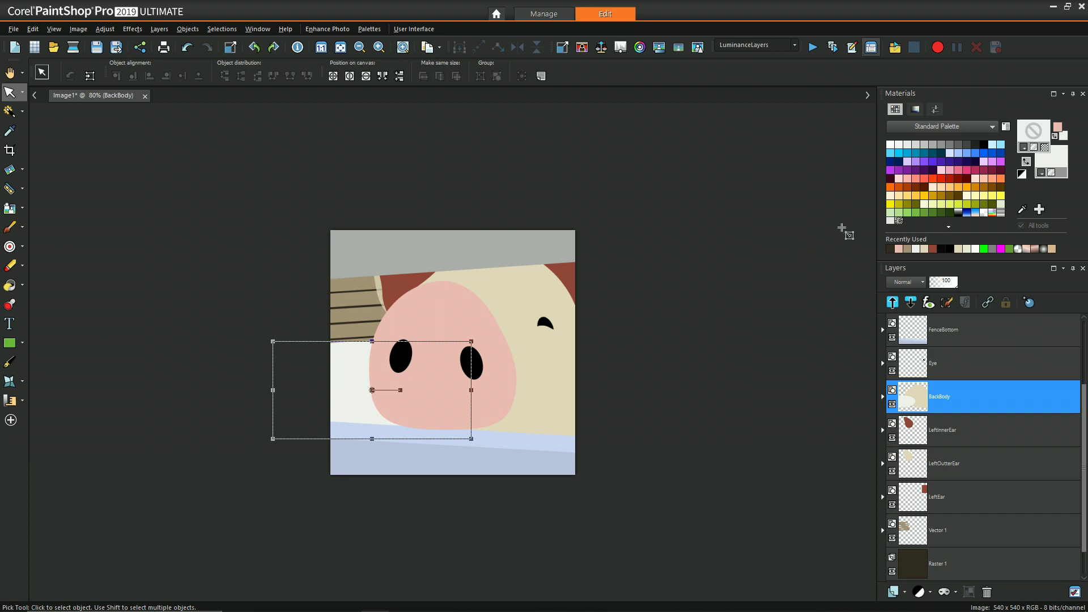
{"action": "right_click", "coordinate": [553, 387]}
{"action": "key", "text": "a"}
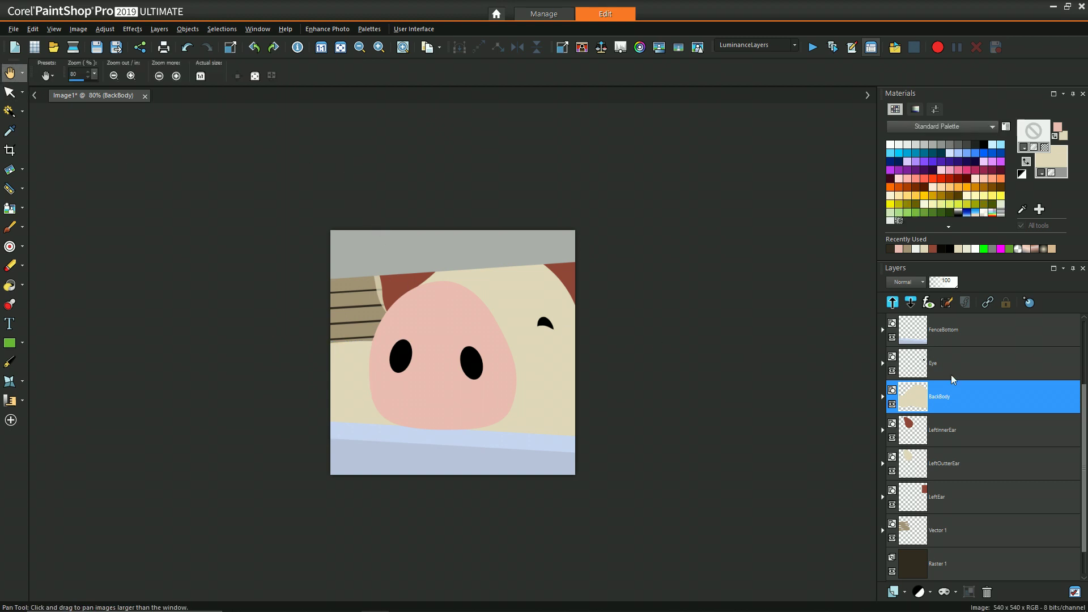
Select the snout shape on the Snout layer with the Magic Wand
{"action": "left_click", "coordinate": [984, 468]}
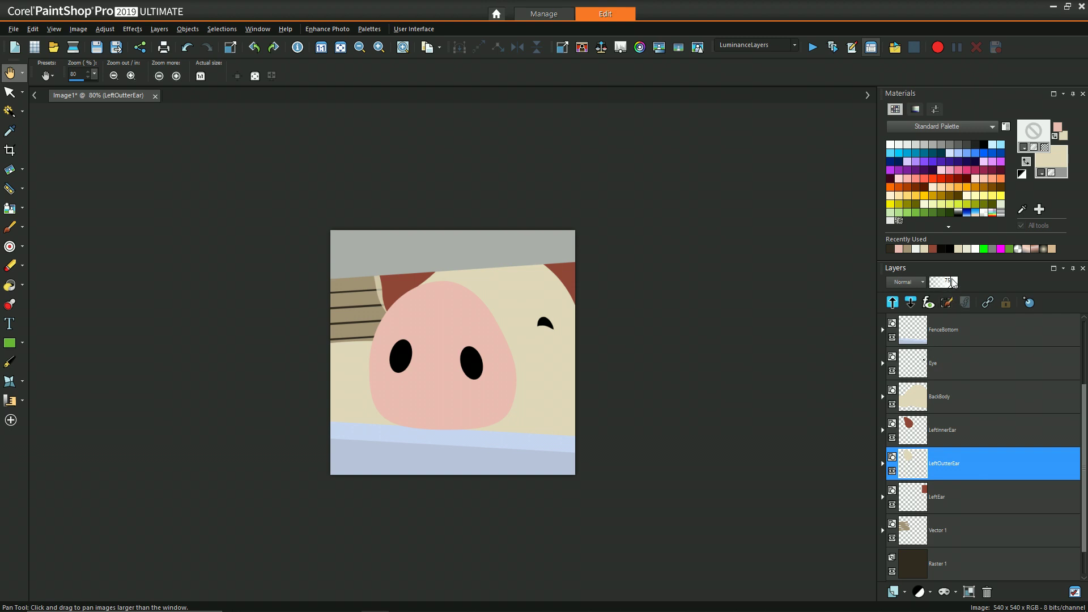
{"action": "mouse_move", "coordinate": [968, 374]}
{"action": "scroll", "coordinate": [962, 397], "scroll_direction": "up", "scroll_amount": 3}
{"action": "left_click", "coordinate": [962, 397]}
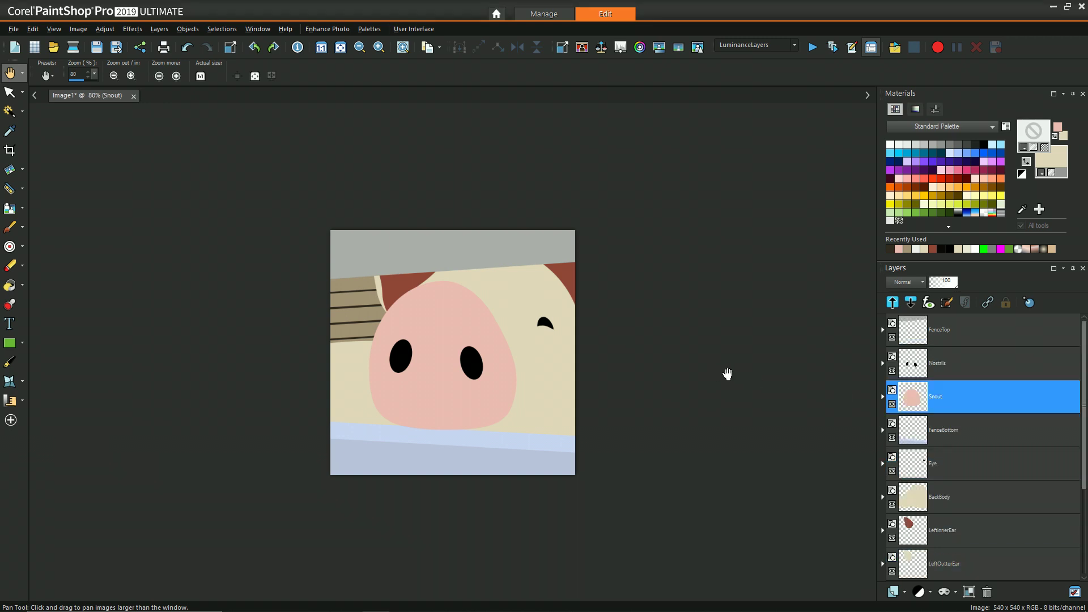
{"action": "mouse_move", "coordinate": [938, 418]}
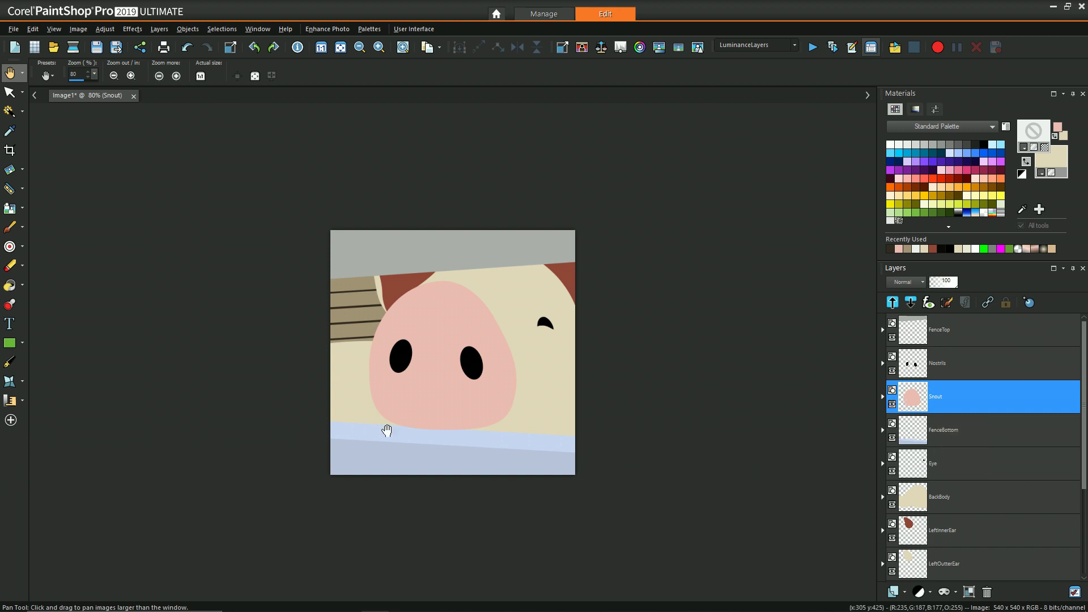
{"action": "left_click", "coordinate": [10, 111]}
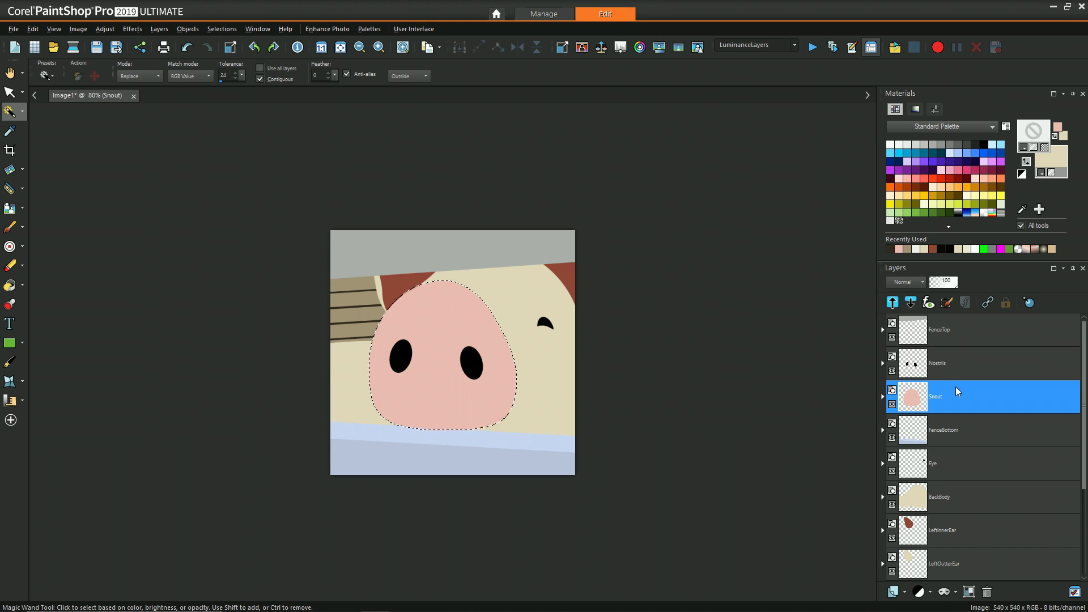
Add a new raster layer directly above the Snout layer and name it SnoutShade
{"action": "left_click", "coordinate": [922, 282]}
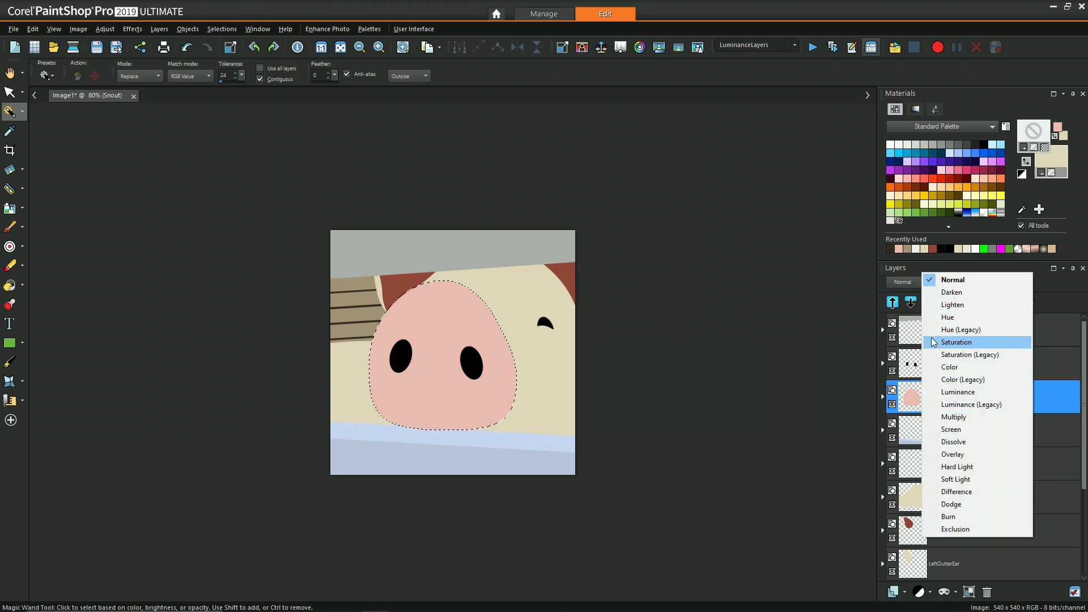
{"action": "left_click", "coordinate": [906, 591]}
{"action": "left_click", "coordinate": [932, 495]}
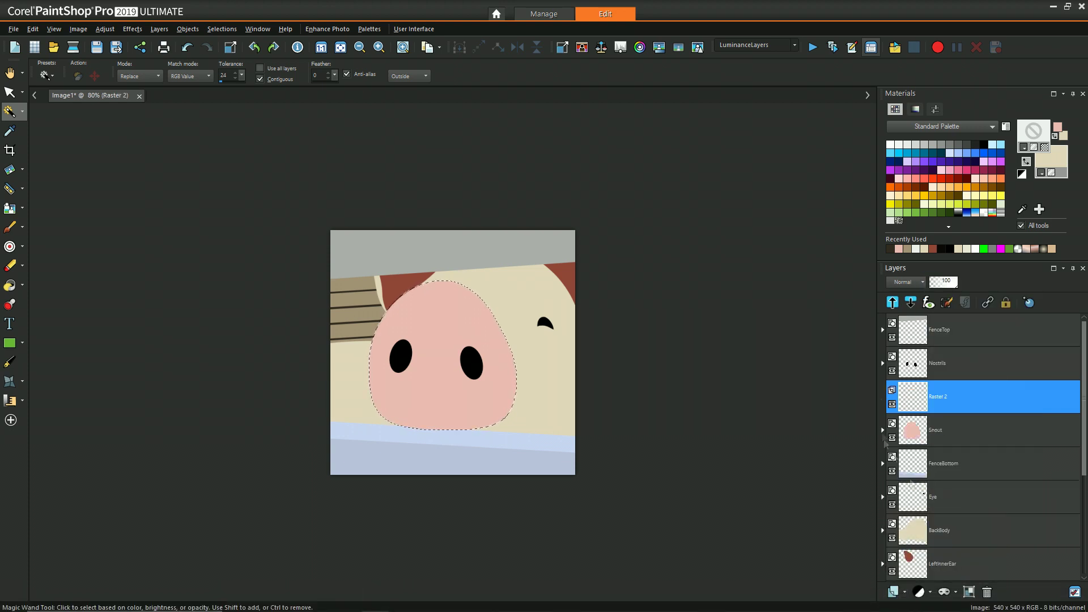
{"action": "right_click", "coordinate": [955, 397]}
{"action": "left_click", "coordinate": [955, 452]}
{"action": "type", "text": "SnoutShade"}
{"action": "key", "text": "Return"}
Try shading the snout's upper edge in very dark brown with the Paint Brush at size 131, hardness 25 and opacity 100
{"action": "key", "text": "b"}
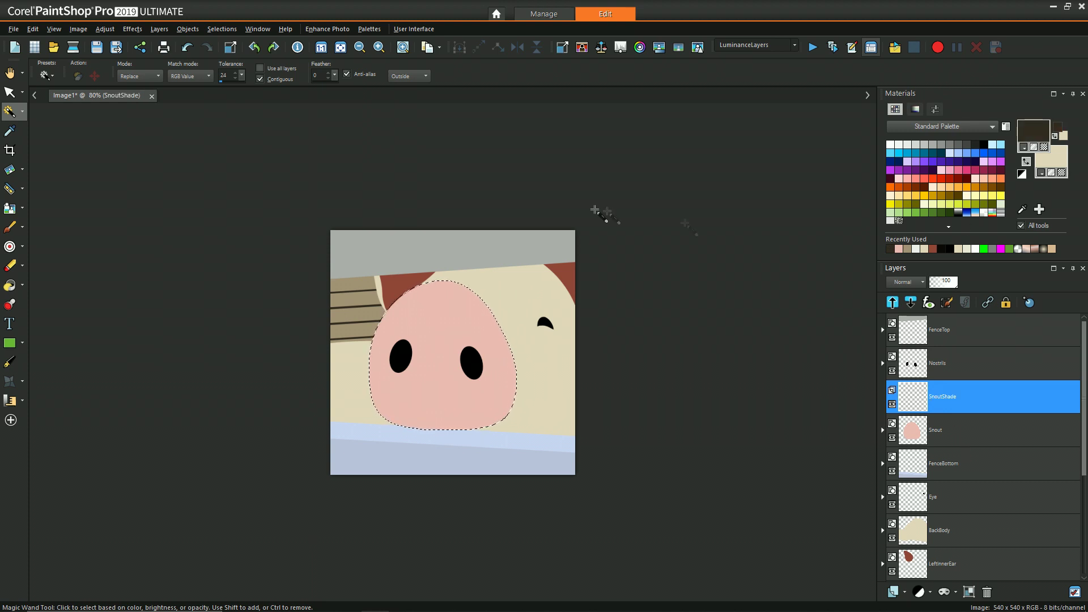
{"action": "left_click_drag", "start_coordinate": [238, 75], "coordinate": [233, 88]}
{"action": "left_click_drag", "start_coordinate": [271, 74], "coordinate": [267, 87]}
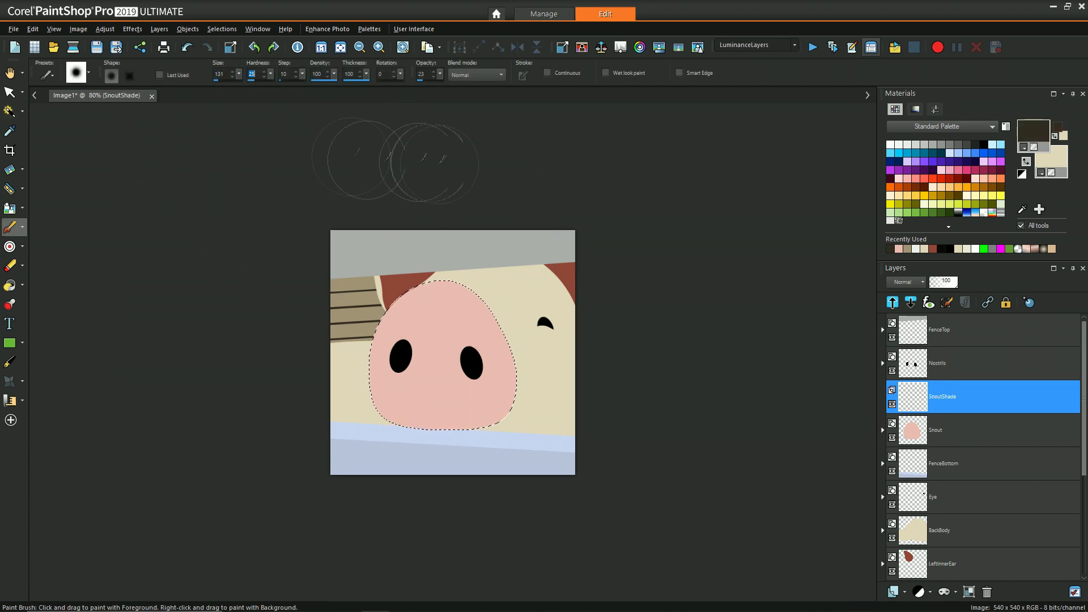
{"action": "mouse_move", "coordinate": [439, 74]}
{"action": "left_mouse_down"}
{"action": "mouse_move", "coordinate": [442, 86]}
{"action": "mouse_move", "coordinate": [483, 87]}
{"action": "left_mouse_up"}
{"action": "left_click_drag", "start_coordinate": [399, 288], "coordinate": [451, 287]}
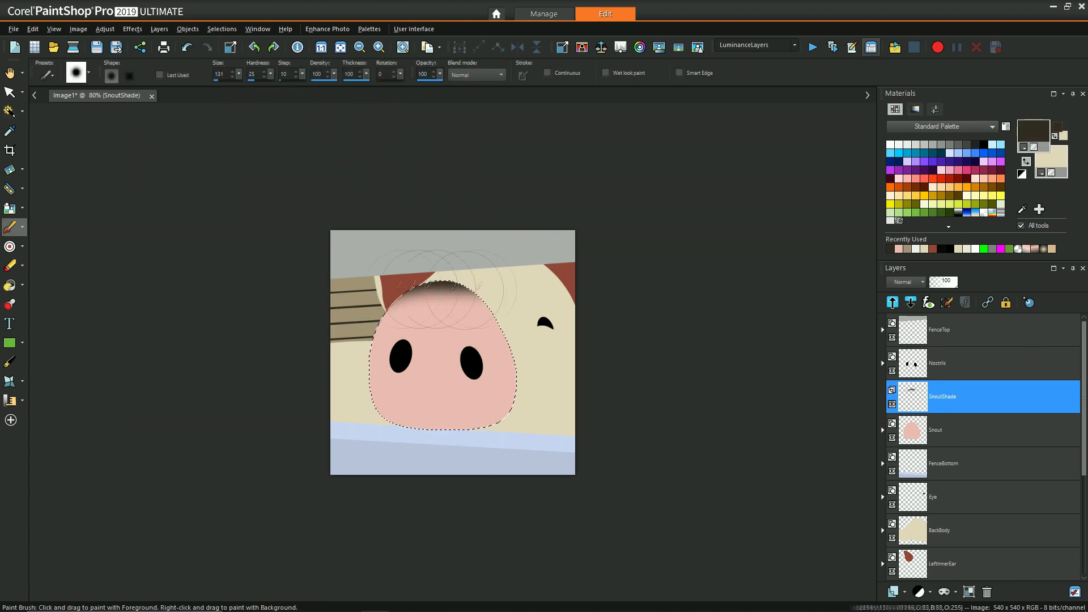
Change the paint color to a warmer brown, shade the snout's upper and lower edges with a size 251, hardness 40 brush, and deselect
{"action": "left_click", "coordinate": [1037, 124]}
{"action": "left_click", "coordinate": [623, 330]}
{"action": "left_click", "coordinate": [593, 446]}
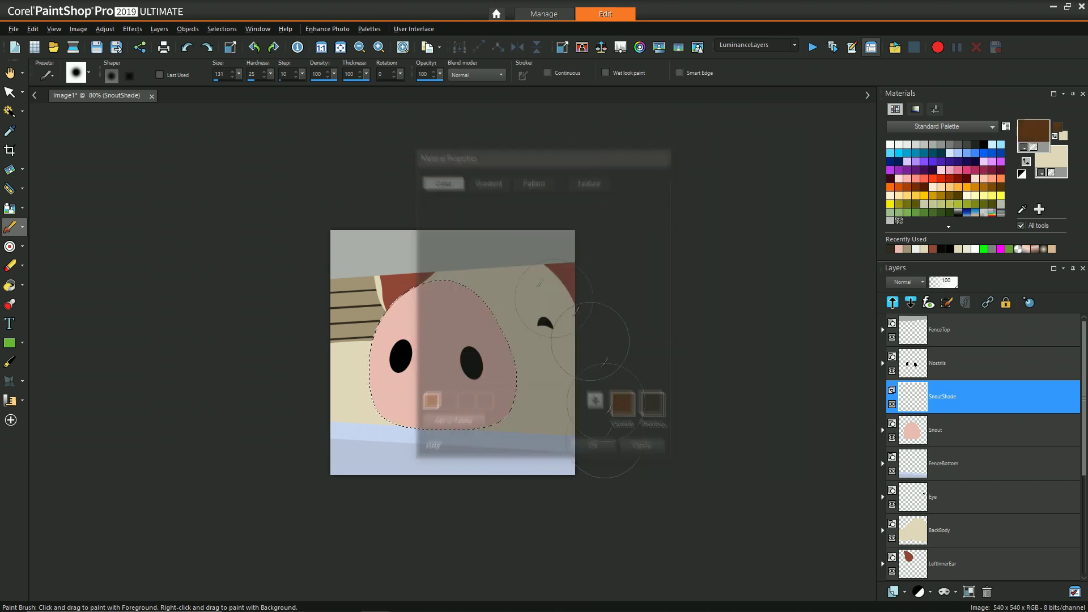
{"action": "left_click_drag", "start_coordinate": [238, 75], "coordinate": [258, 87]}
{"action": "left_click_drag", "start_coordinate": [405, 225], "coordinate": [464, 241]}
{"action": "key", "text": "ctrl+z"}
{"action": "left_click_drag", "start_coordinate": [238, 75], "coordinate": [236, 88]}
{"action": "left_click_drag", "start_coordinate": [271, 74], "coordinate": [279, 88]}
{"action": "left_click_drag", "start_coordinate": [396, 241], "coordinate": [504, 255]}
{"action": "left_click_drag", "start_coordinate": [404, 470], "coordinate": [505, 478]}
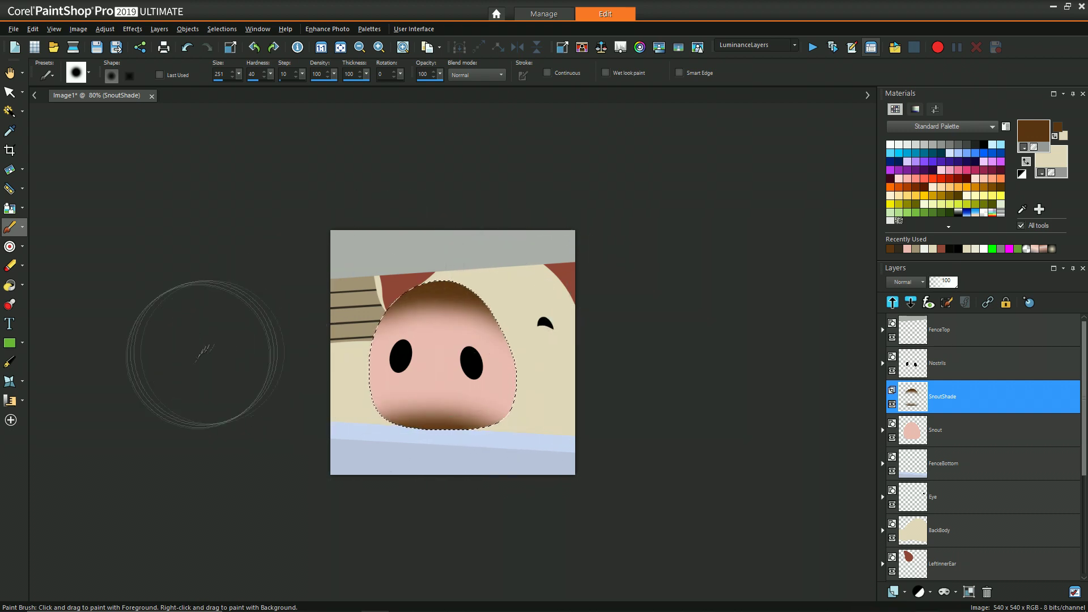
{"action": "key", "text": "ctrl+d"}
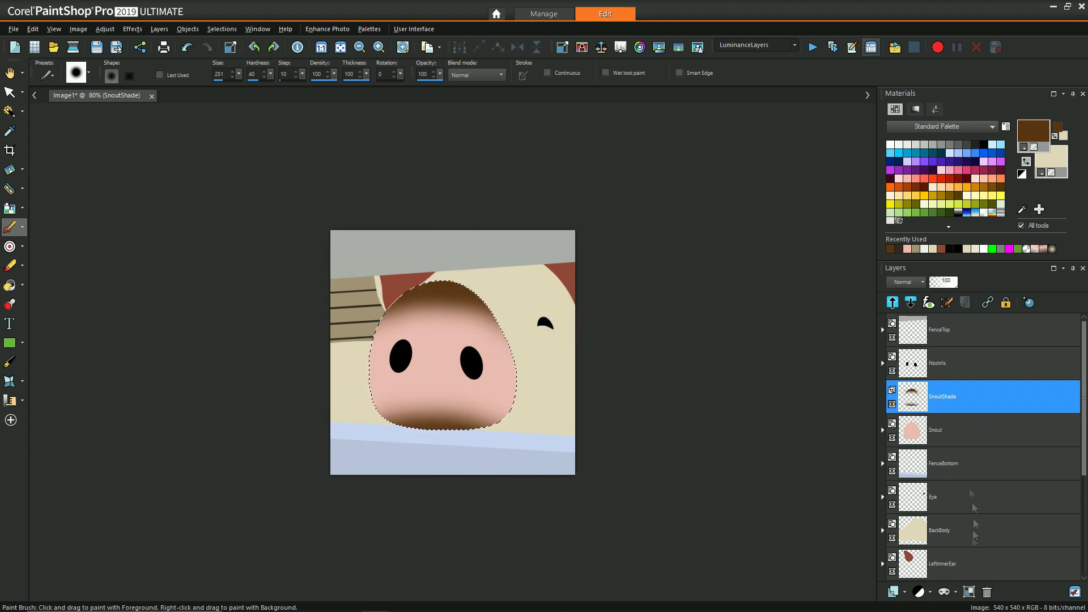
Draw a thin black rectangle without outline across the lower edge of the FenceTop board
{"action": "left_click", "coordinate": [975, 530]}
{"action": "left_click", "coordinate": [9, 111]}
{"action": "left_click", "coordinate": [959, 329]}
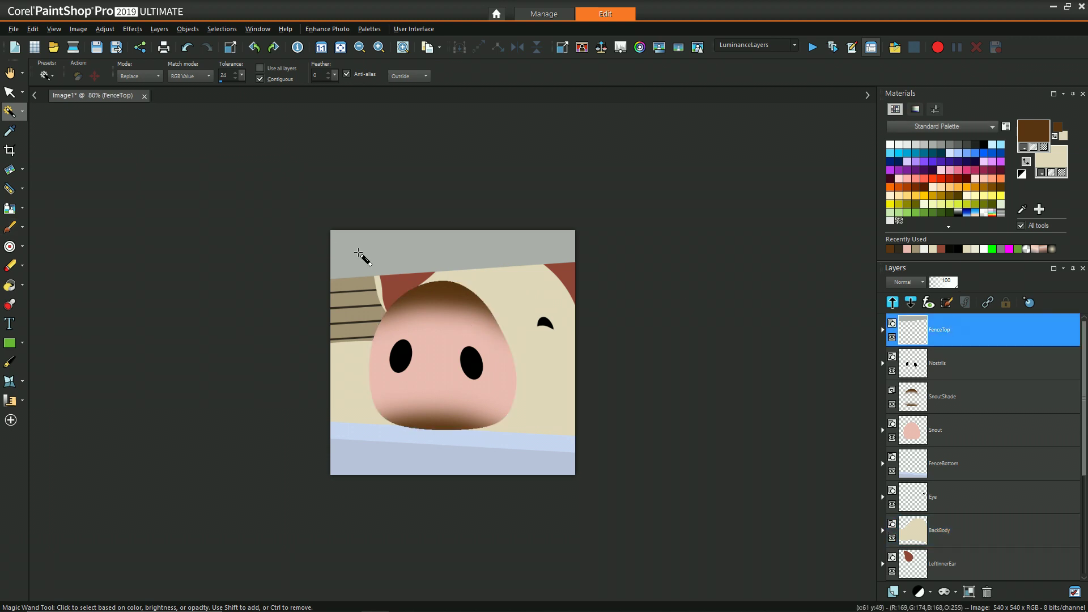
{"action": "left_click", "coordinate": [364, 258]}
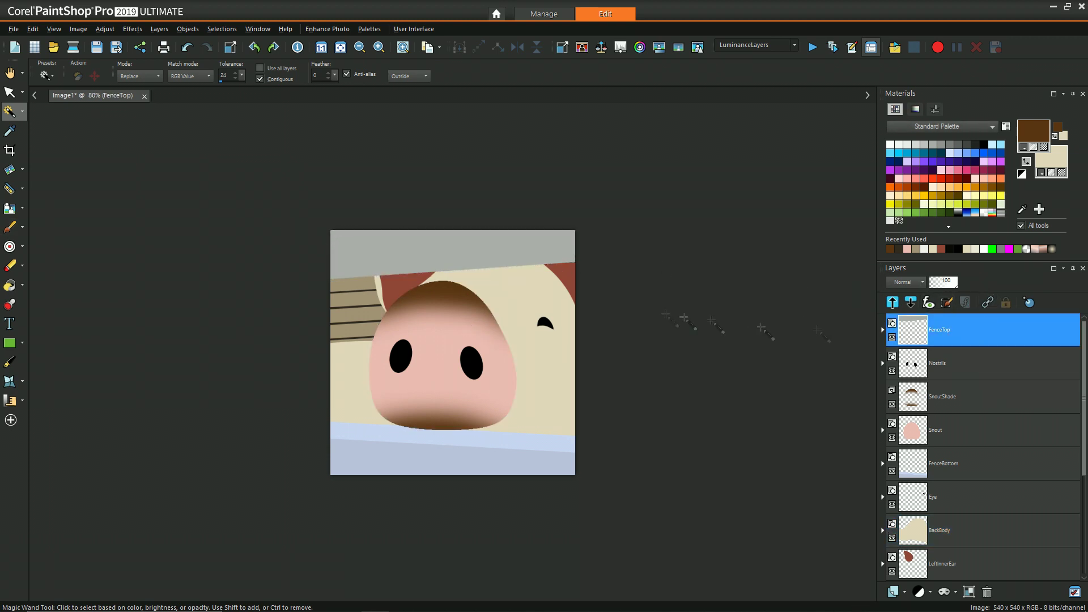
{"action": "left_click", "coordinate": [23, 342]}
{"action": "left_click", "coordinate": [68, 343]}
{"action": "left_click", "coordinate": [1043, 147]}
{"action": "right_click", "coordinate": [1050, 158]}
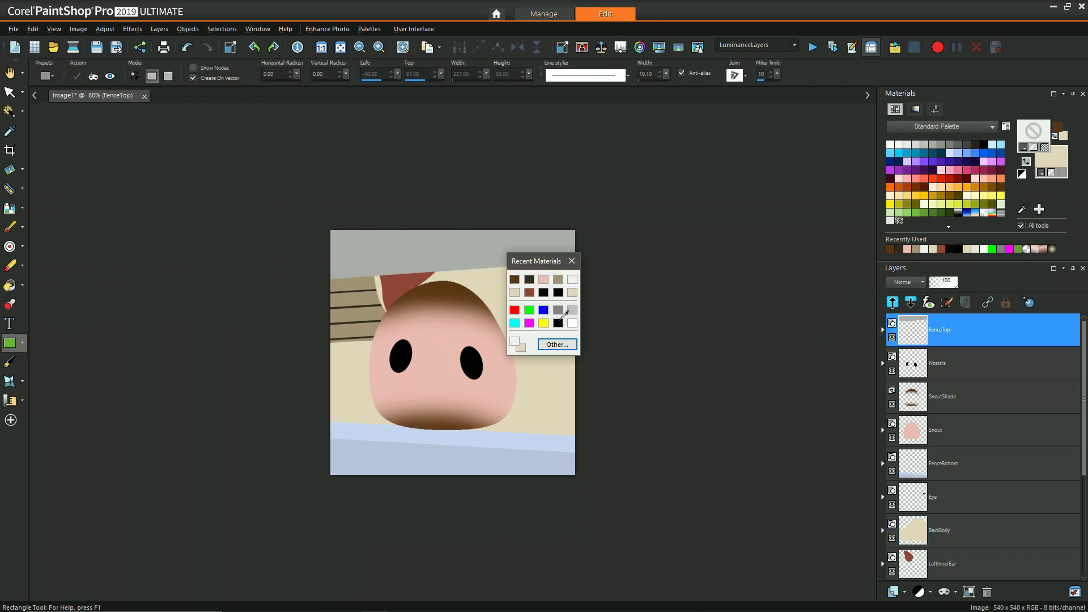
{"action": "left_click", "coordinate": [559, 322]}
{"action": "left_click_drag", "start_coordinate": [319, 277], "coordinate": [600, 274]}
Tilt the black strip to follow the FenceTop board's lower edge and reduce its layer opacity to about 38%
{"action": "key", "text": "k"}
{"action": "scroll", "coordinate": [476, 244], "scroll_direction": "up", "scroll_amount": 2}
{"action": "mouse_move", "coordinate": [476, 237]}
{"action": "left_mouse_down"}
{"action": "mouse_move", "coordinate": [495, 226]}
{"action": "mouse_move", "coordinate": [494, 192]}
{"action": "left_mouse_up"}
{"action": "scroll", "coordinate": [494, 229], "scroll_direction": "up", "scroll_amount": 3}
{"action": "left_click_drag", "start_coordinate": [955, 282], "coordinate": [940, 282]}
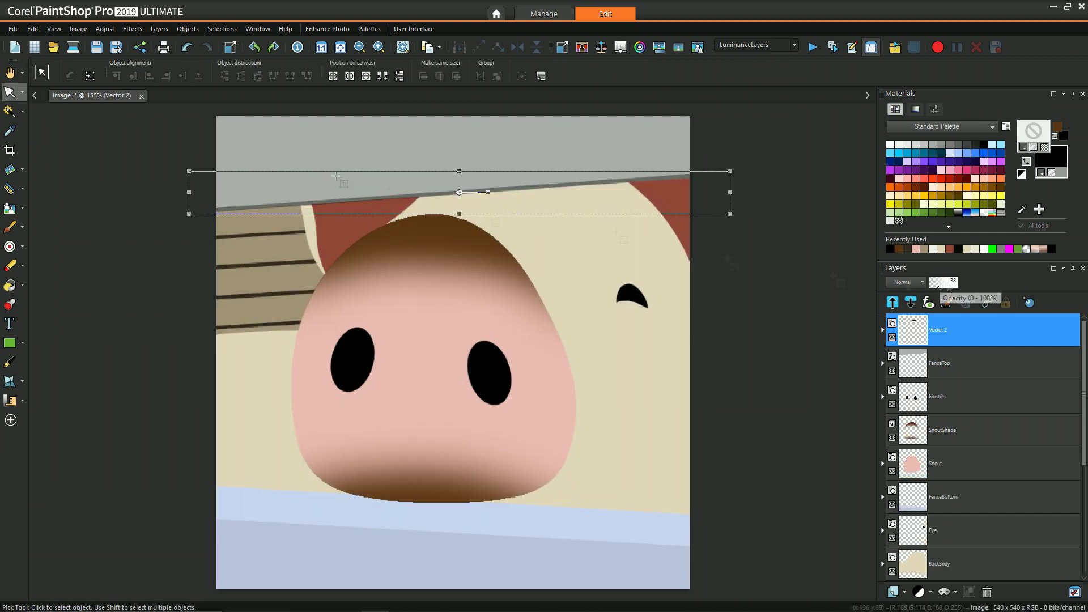
Paint soft dark-tan shading around the snout on a new raster layer above BackBody, keeping it within the body selection
{"action": "key", "text": "a"}
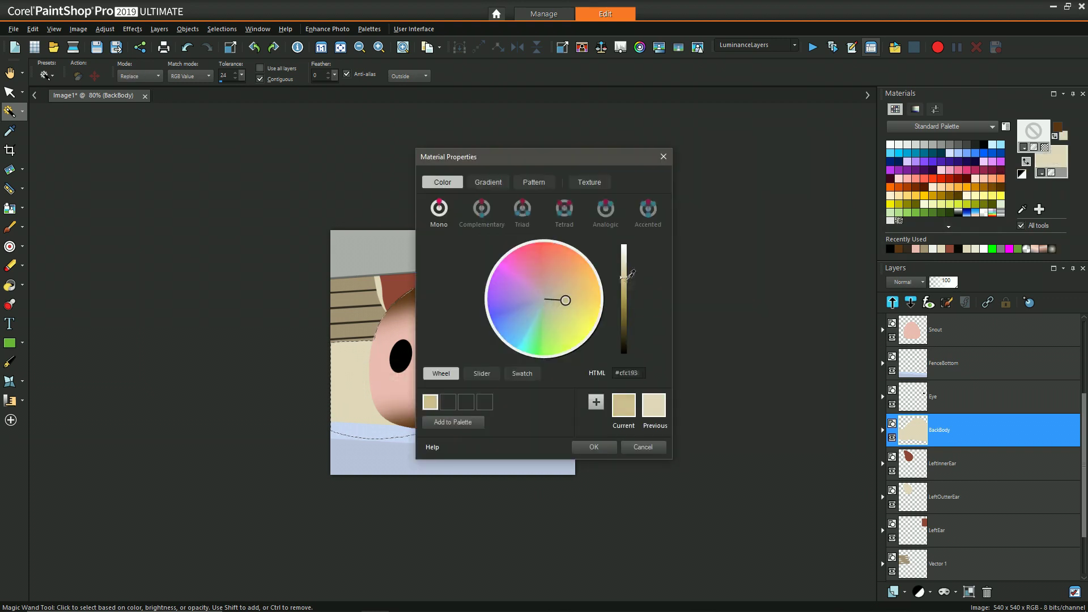
{"action": "left_click_drag", "start_coordinate": [687, 371], "coordinate": [506, 383]}
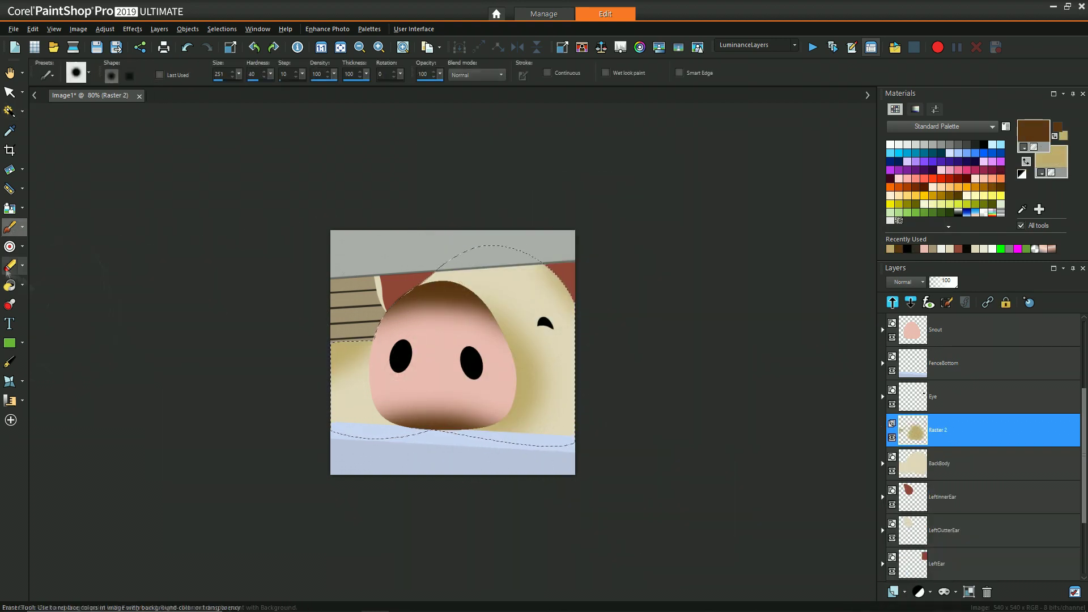
{"action": "key", "text": "x"}
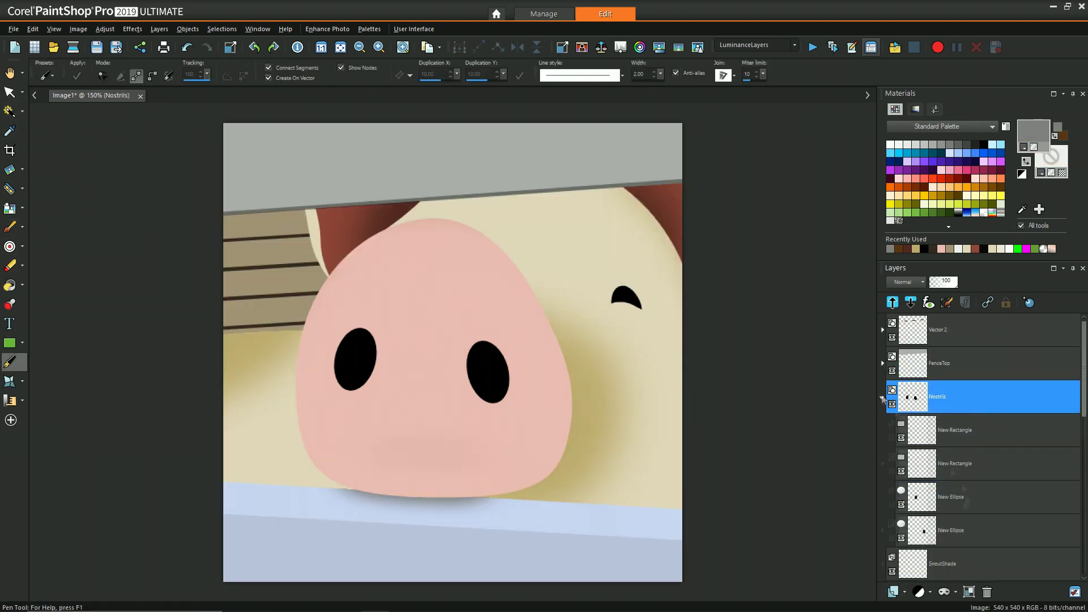
Fill a new topmost raster layer with a radial vignette gradient and set its blend mode to Soft Light
{"action": "right_click", "coordinate": [499, 354]}
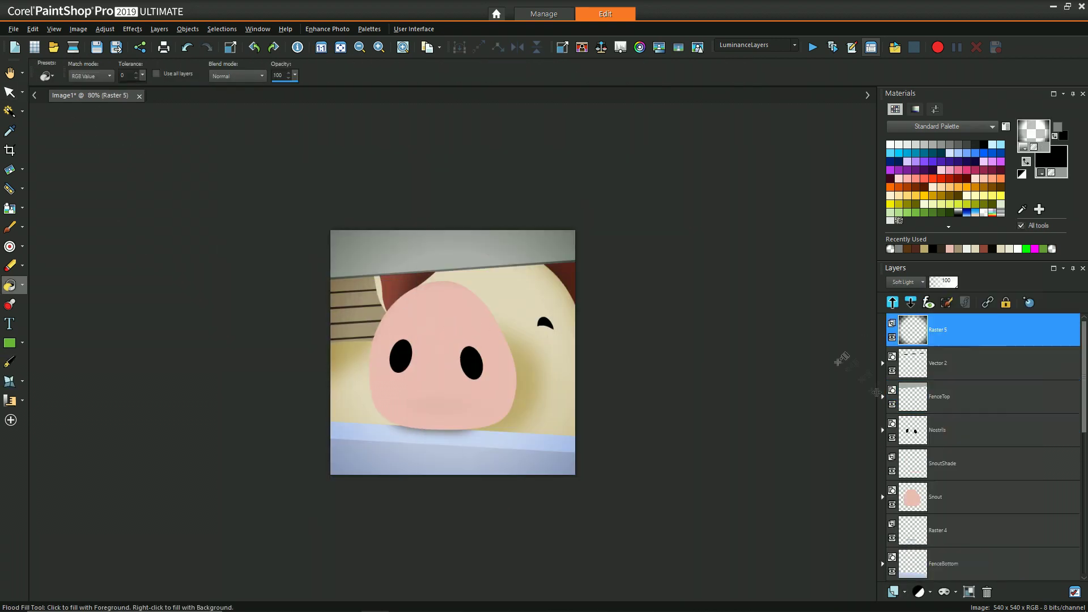
Select the snout shape and paint soft coral-red shading around its edges on the SnoutShade layer
{"action": "left_click", "coordinate": [907, 498]}
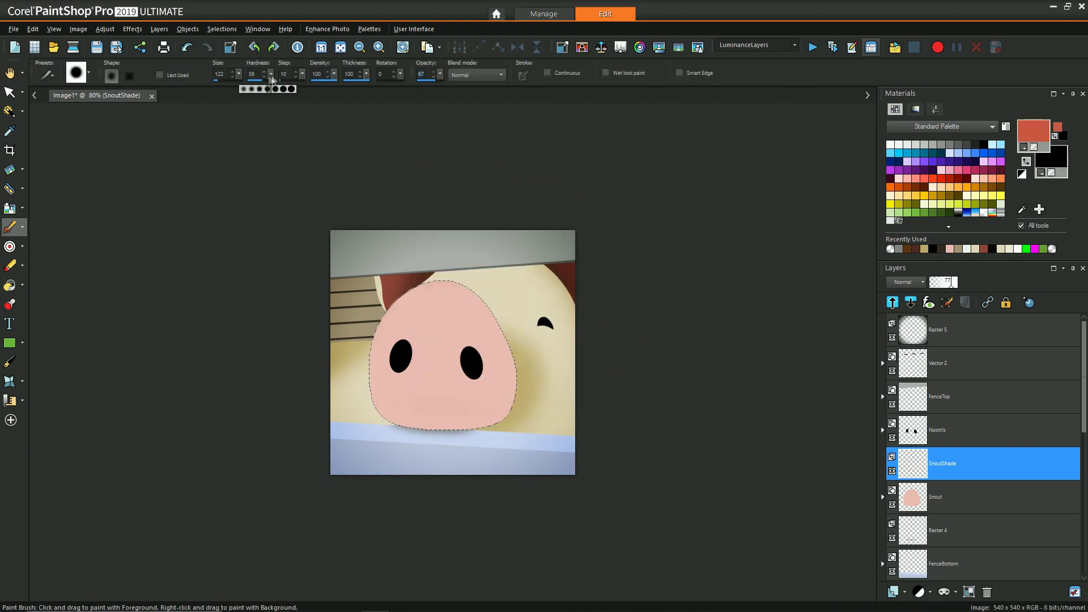
{"action": "mouse_move", "coordinate": [561, 340]}
{"action": "left_mouse_down"}
{"action": "mouse_move", "coordinate": [553, 449]}
{"action": "mouse_move", "coordinate": [363, 431]}
{"action": "left_mouse_up"}
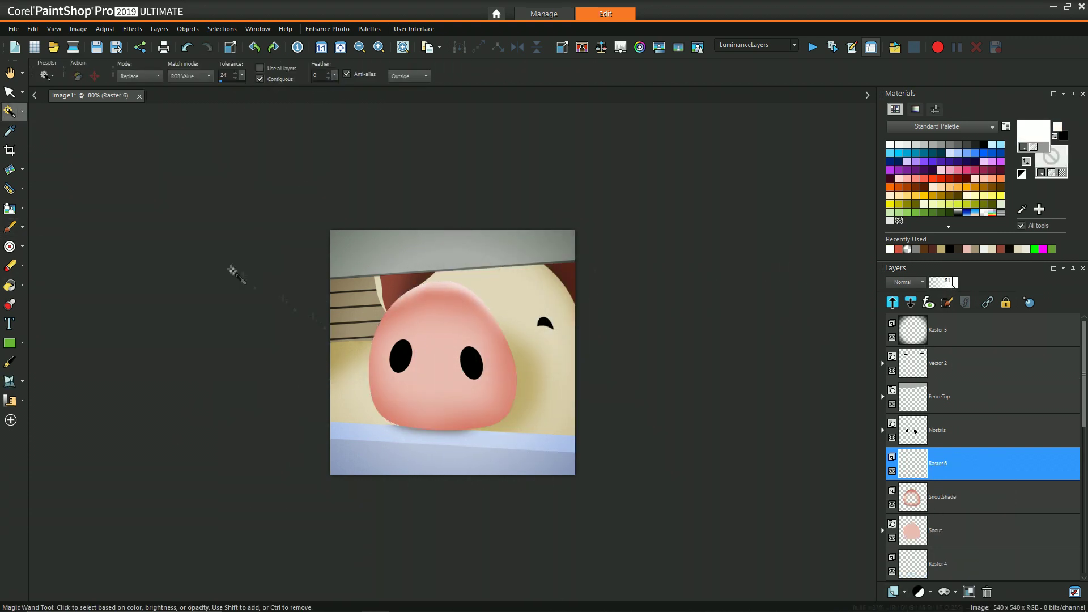
Rename the Raster 6 layer SnoutHighlight and the Raster 4 layer FenceShadow
{"action": "right_click", "coordinate": [942, 461]}
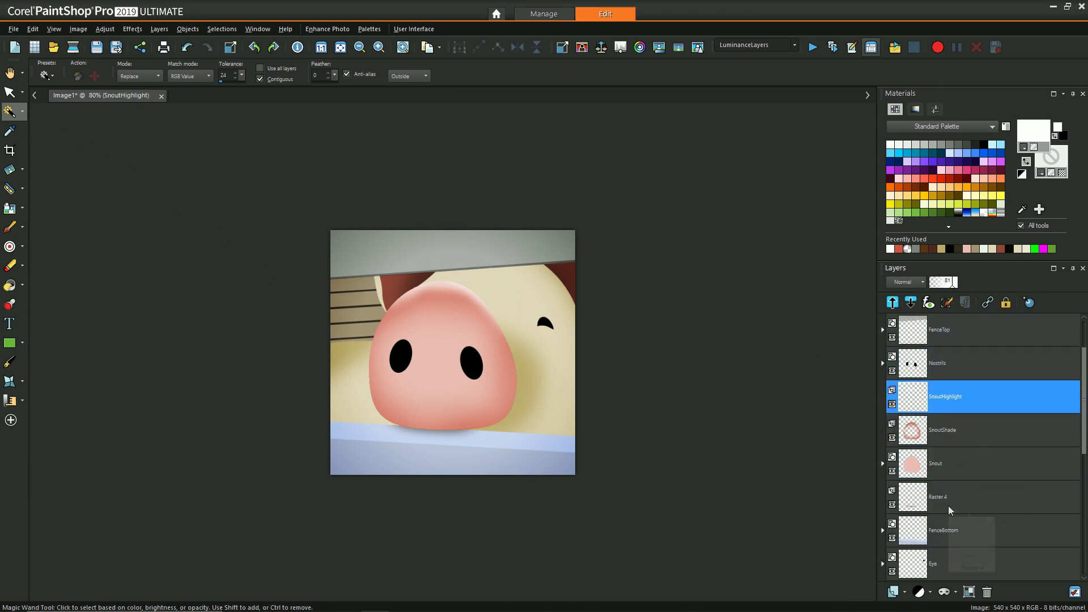
{"action": "right_click", "coordinate": [948, 513]}
{"action": "left_click", "coordinate": [962, 380]}
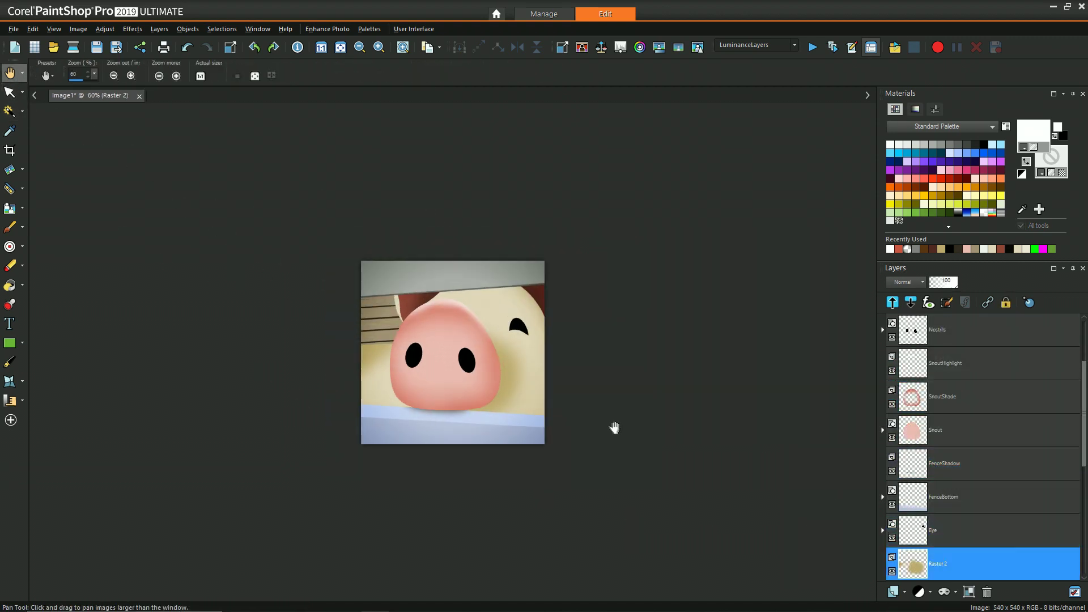
Pick the two nostril ellipses and make them slightly smaller
{"action": "left_click", "coordinate": [10, 92]}
{"action": "left_click", "coordinate": [414, 355]}
{"action": "left_click", "coordinate": [466, 360]}
{"action": "key", "text": "a"}
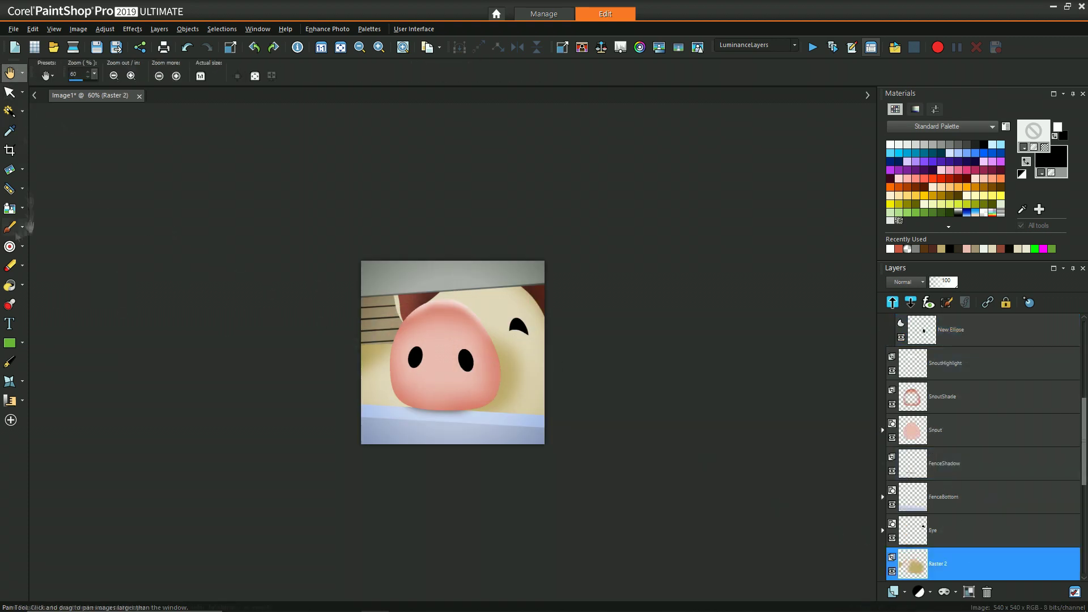
Sample the tan shading color and rework the shadow beside the snout on Raster 2 with a size 279, hardness 0, opacity 22 brush
{"action": "key", "text": "e"}
{"action": "left_click", "coordinate": [539, 396]}
{"action": "key", "text": "x"}
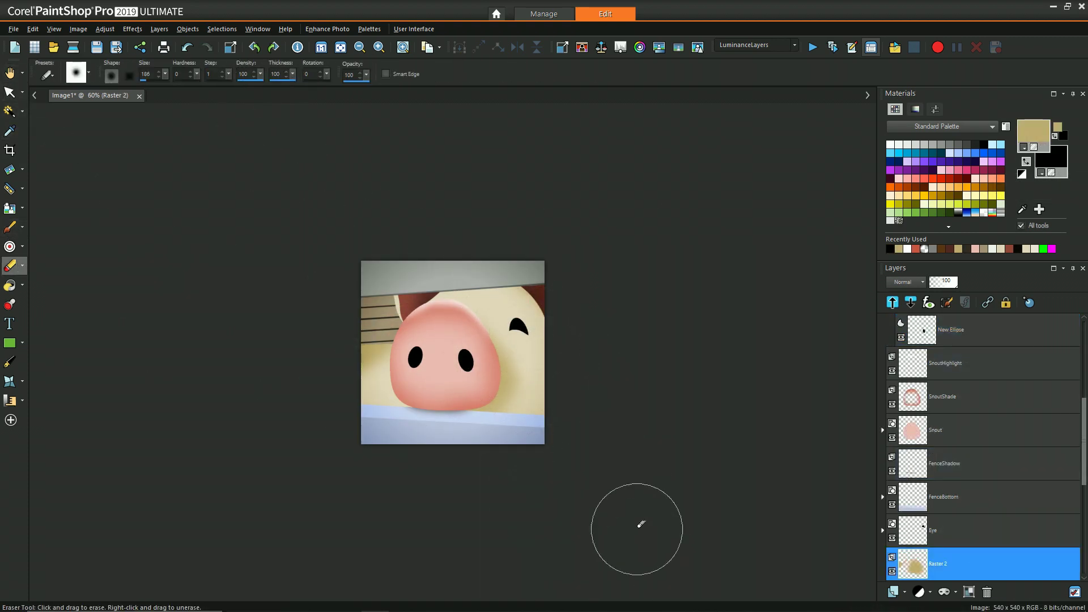
{"action": "key", "text": "b"}
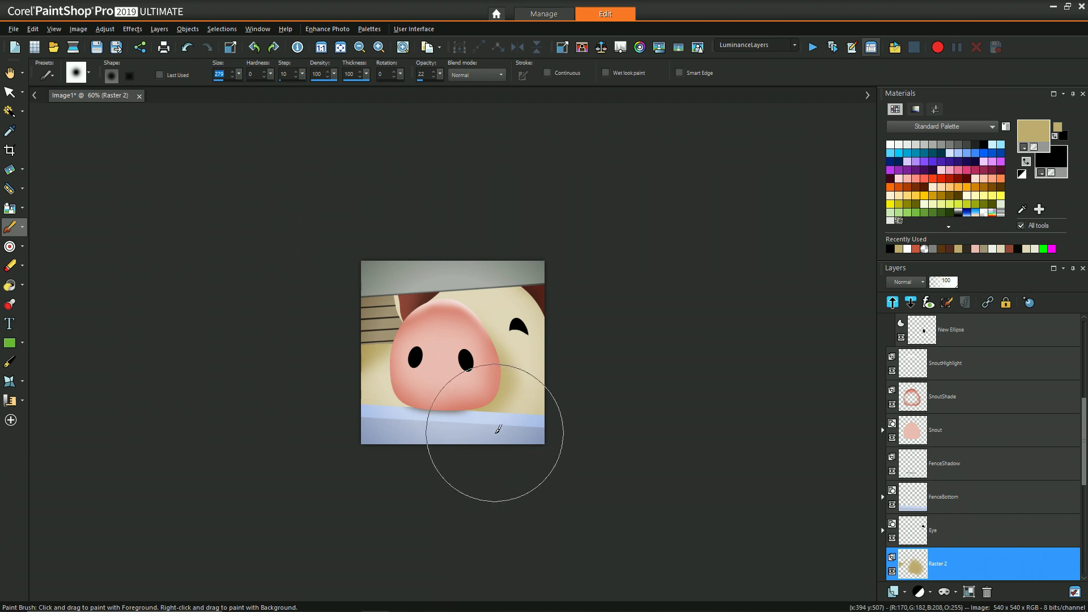
{"action": "mouse_move", "coordinate": [495, 431]}
{"action": "left_mouse_down"}
{"action": "mouse_move", "coordinate": [505, 435]}
{"action": "mouse_move", "coordinate": [491, 414]}
{"action": "left_mouse_up"}
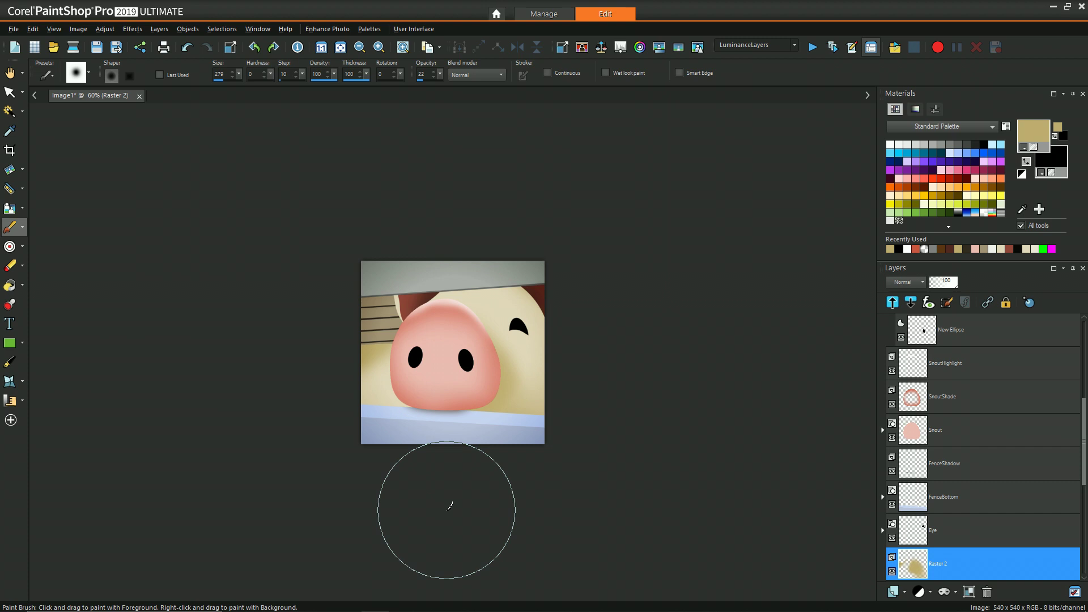
Rename the Raster 2 shading layer BodyColor
{"action": "scroll", "coordinate": [985, 481], "scroll_direction": "up", "scroll_amount": 4}
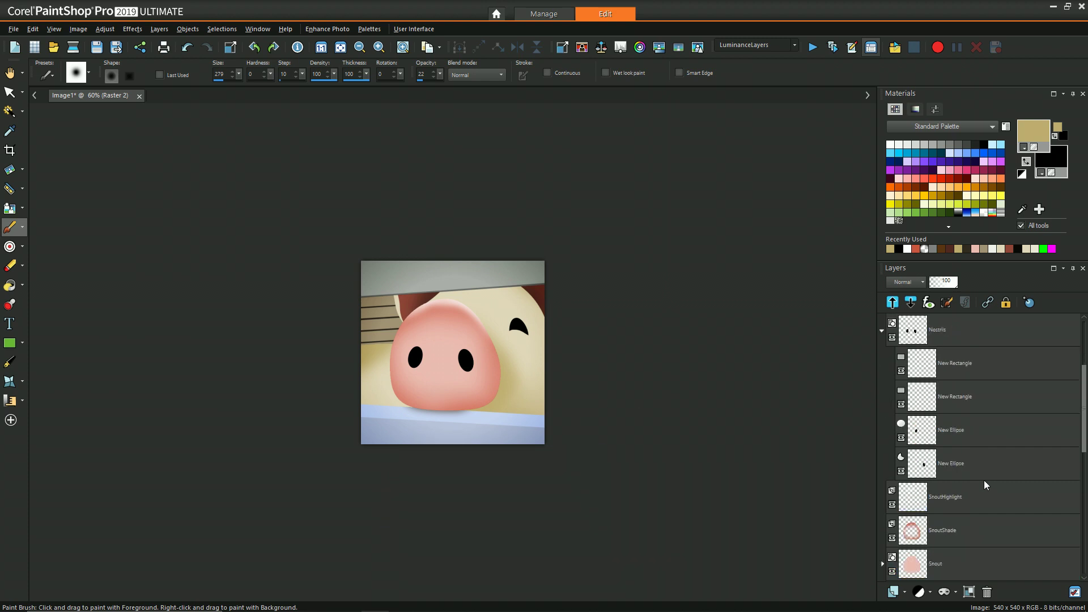
{"action": "scroll", "coordinate": [984, 481], "scroll_direction": "down", "scroll_amount": 7}
{"action": "left_click", "coordinate": [984, 479]}
{"action": "right_click", "coordinate": [948, 470]}
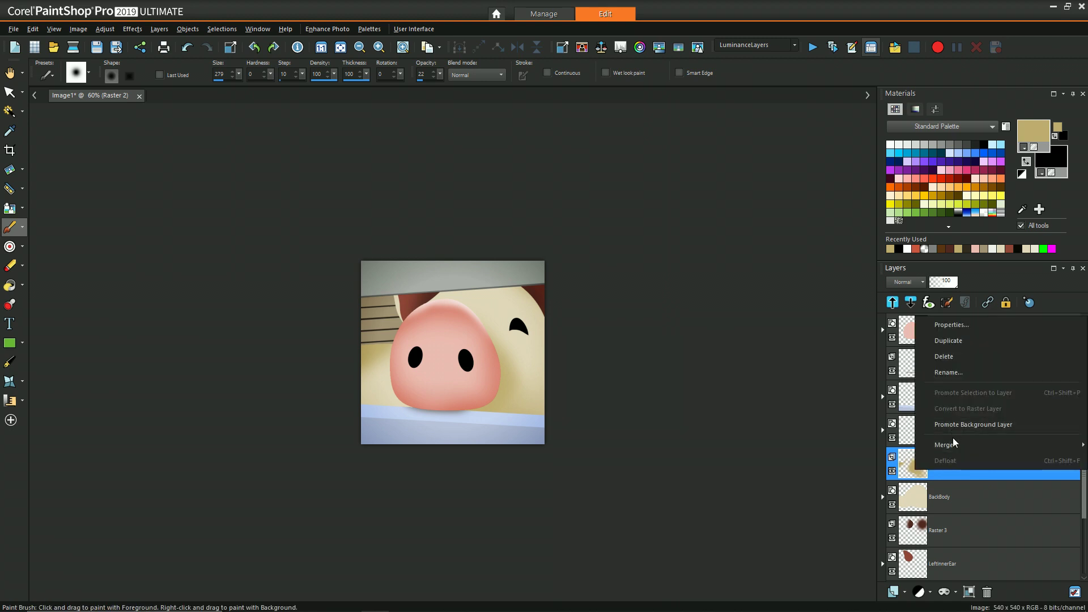
{"action": "left_click", "coordinate": [958, 372]}
{"action": "type", "text": "B"}
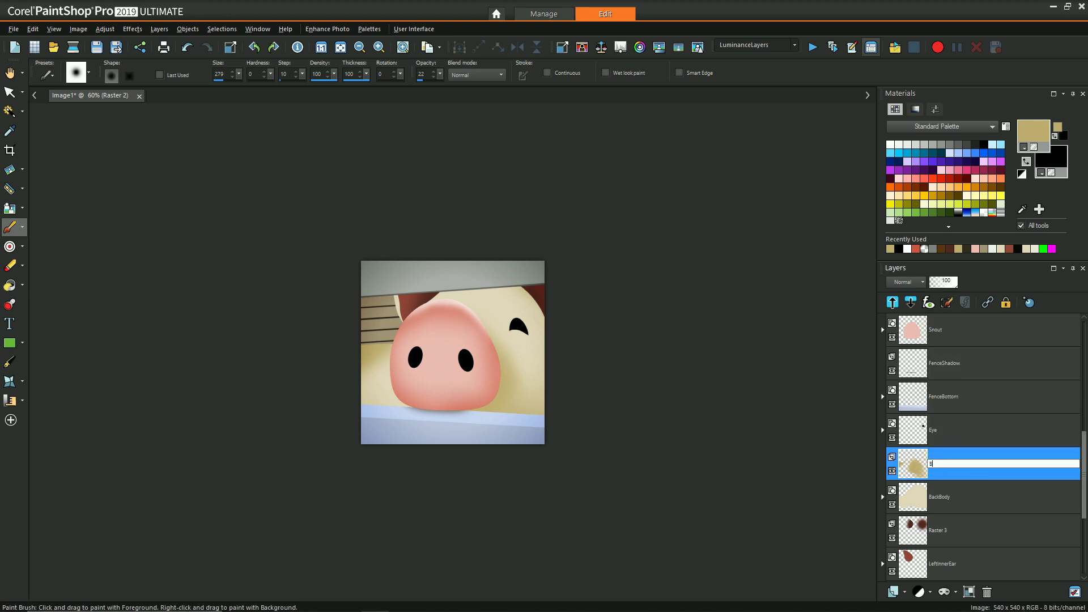
{"action": "type", "text": "odyColor"}
{"action": "key", "text": "Return"}
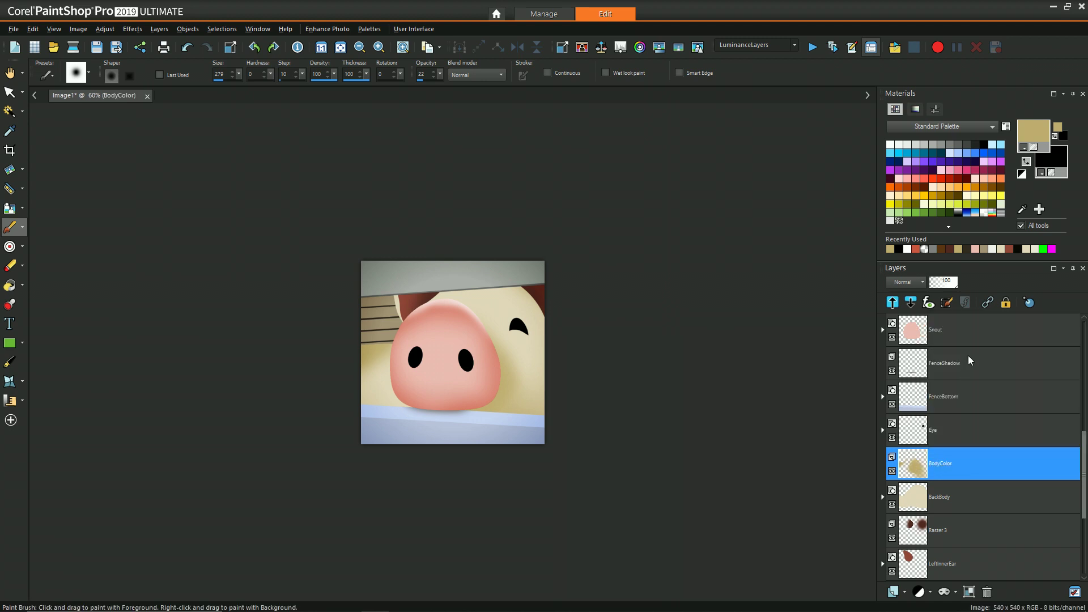
Select the body shape from BackBody with the Magic Wand, add soft tan shading inside it on BodyColor, and deselect
{"action": "left_click", "coordinate": [956, 497]}
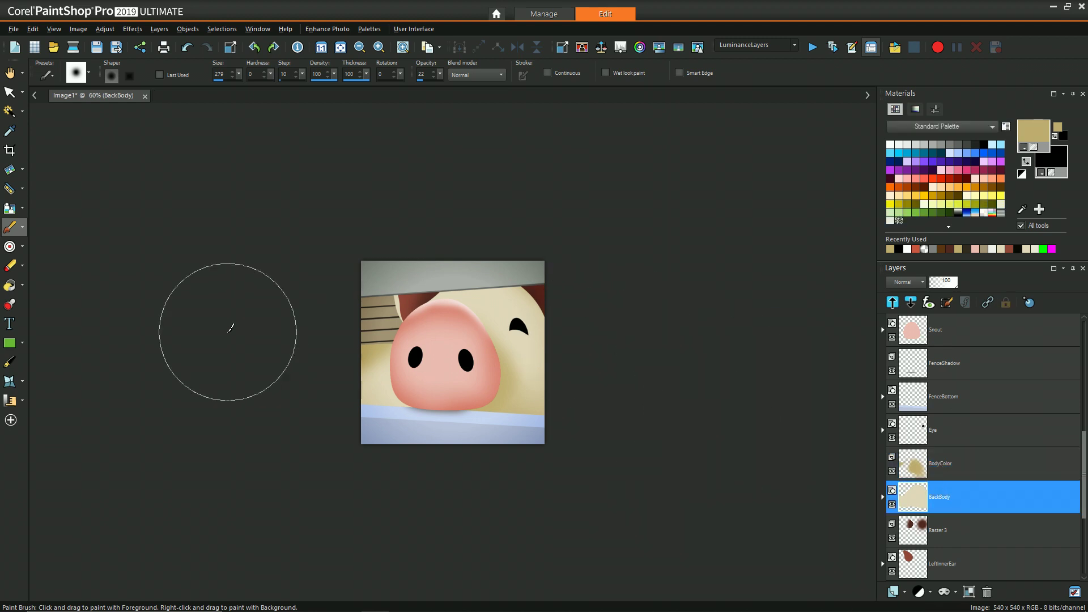
{"action": "left_click", "coordinate": [10, 111]}
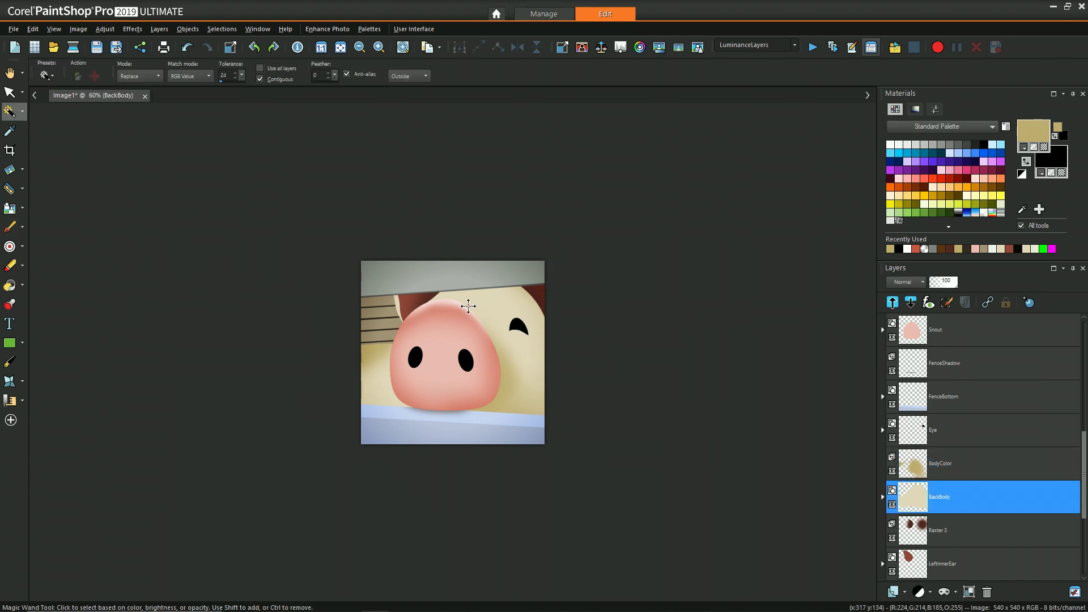
{"action": "left_click", "coordinate": [512, 305]}
{"action": "left_click", "coordinate": [961, 466]}
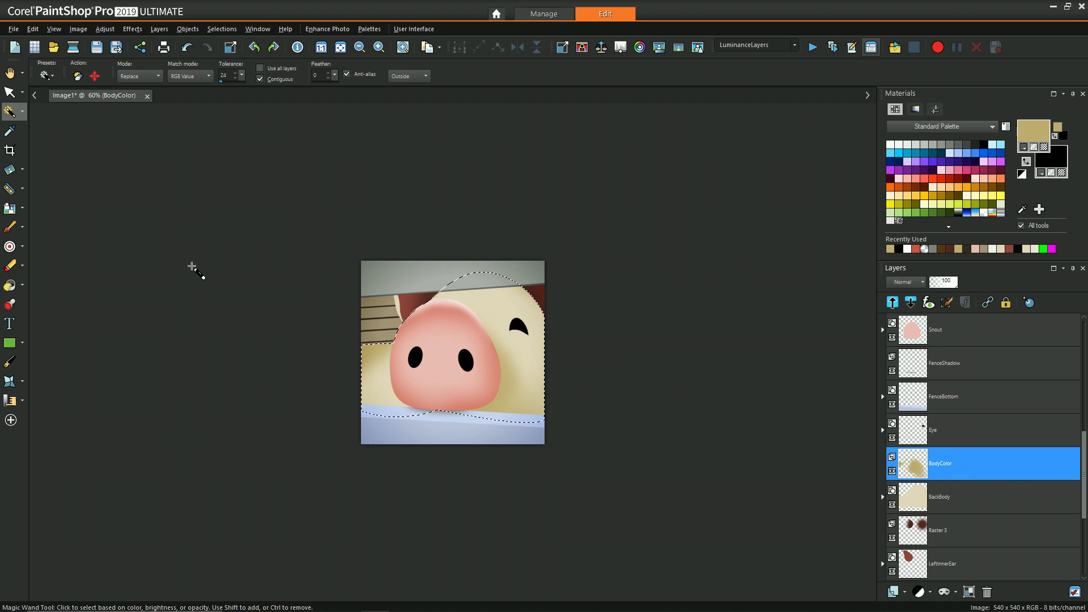
{"action": "left_click", "coordinate": [10, 227]}
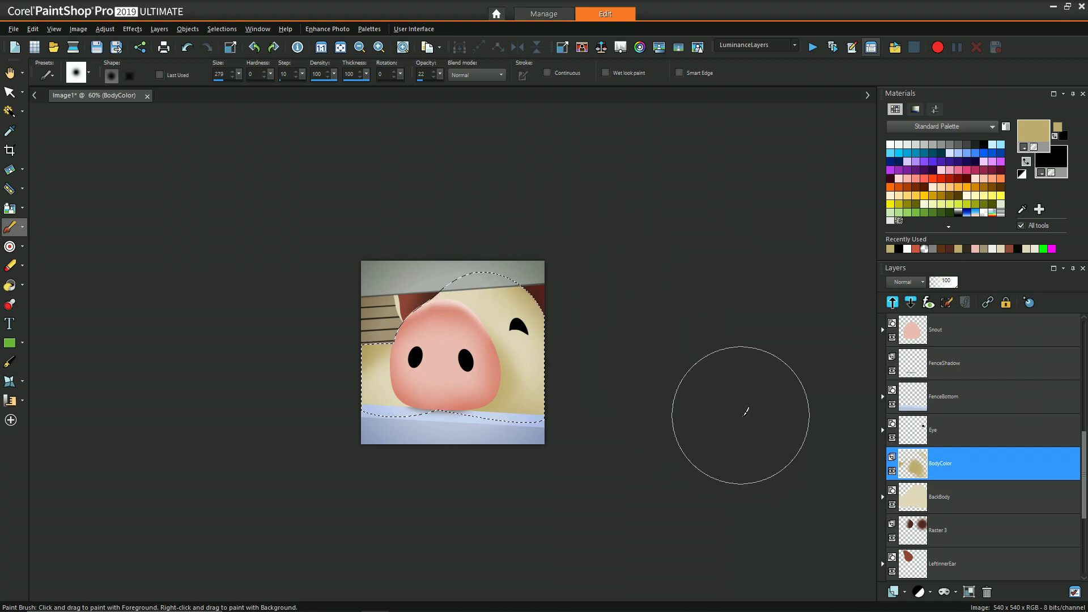
{"action": "key", "text": "ctrl+d"}
{"action": "left_click", "coordinate": [9, 111]}
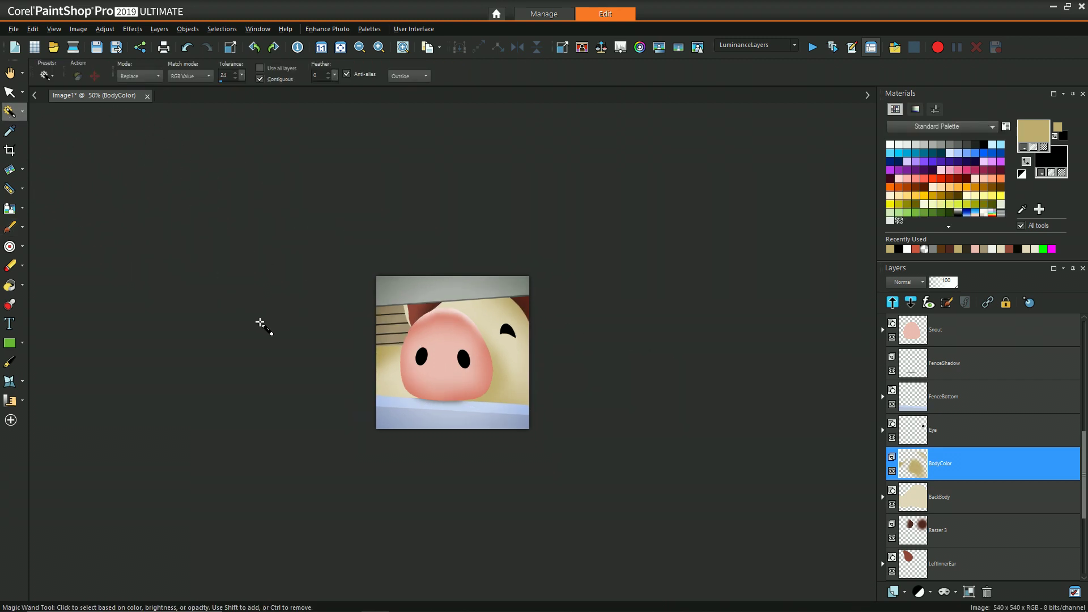
{"action": "scroll", "coordinate": [260, 321], "scroll_direction": "up", "scroll_amount": 3}
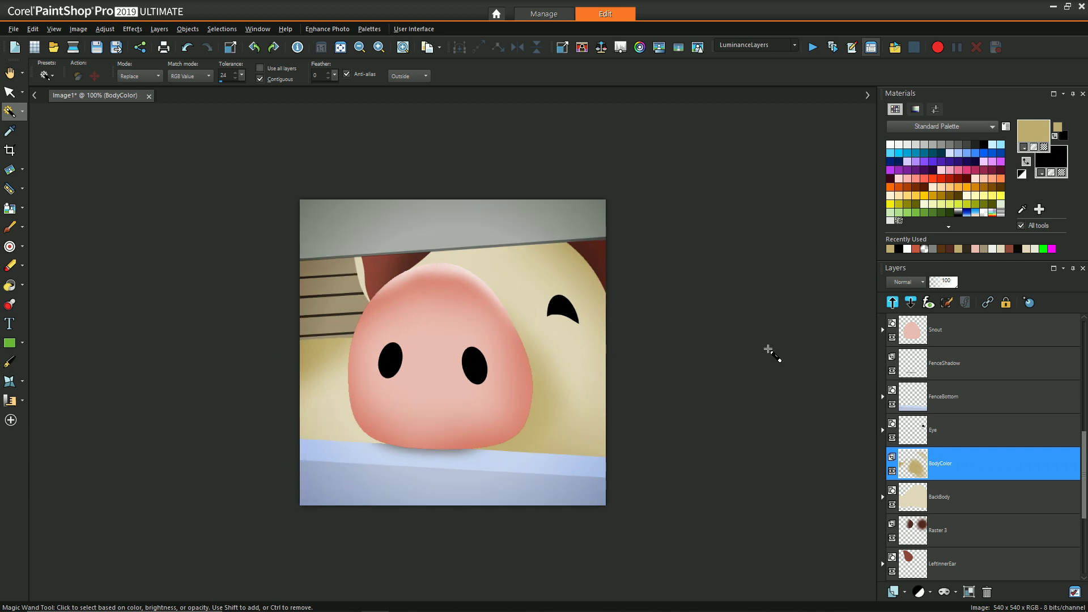
{"action": "scroll", "coordinate": [579, 345], "scroll_direction": "down", "scroll_amount": 2}
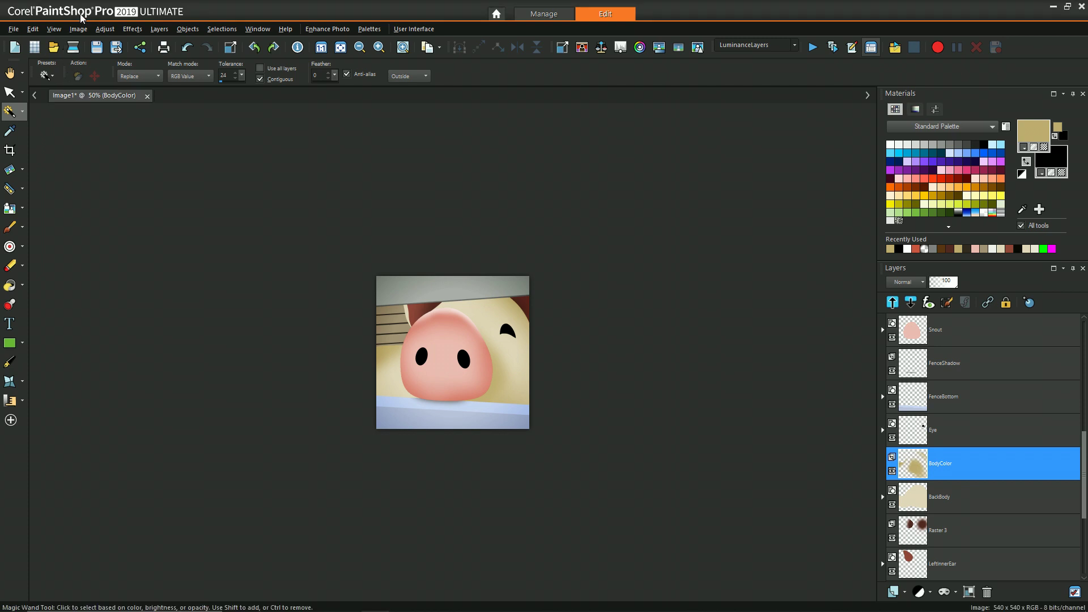
{"action": "scroll", "coordinate": [245, 207], "scroll_direction": "up", "scroll_amount": 2}
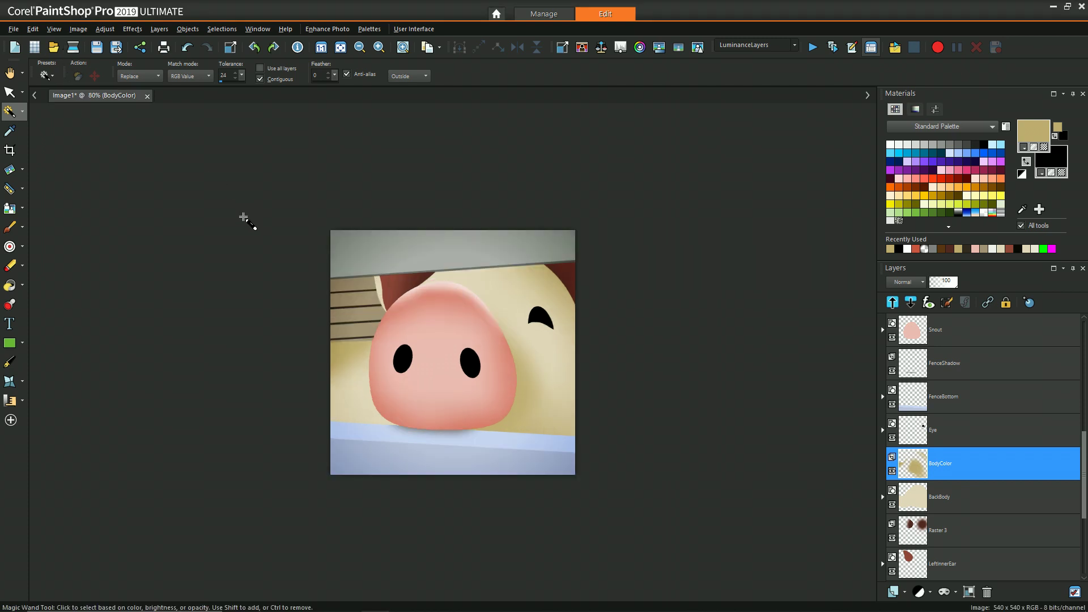